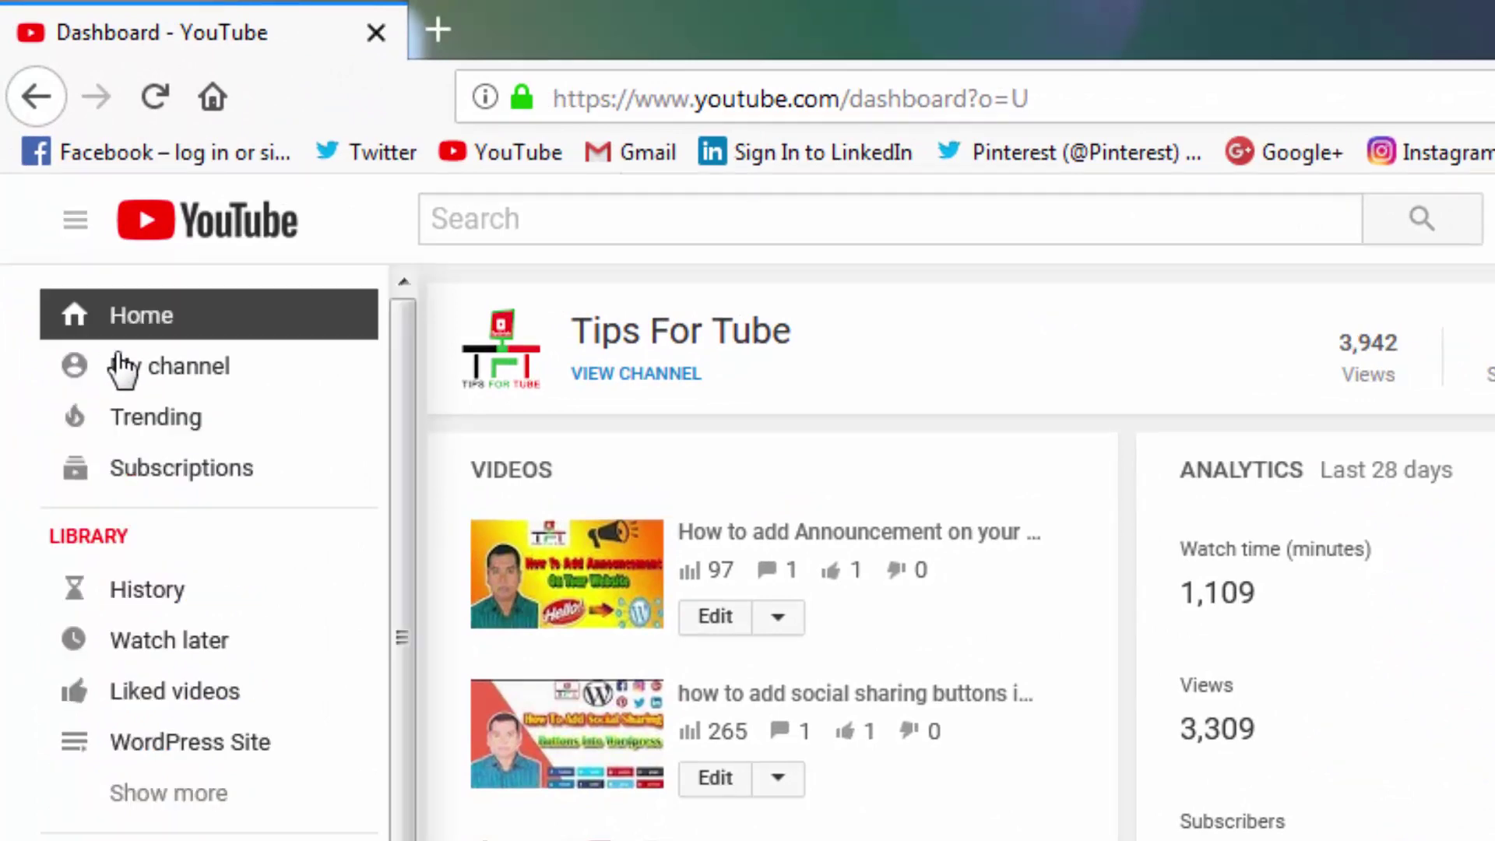
Open the gramer bazar channel's About page.
click(141, 376)
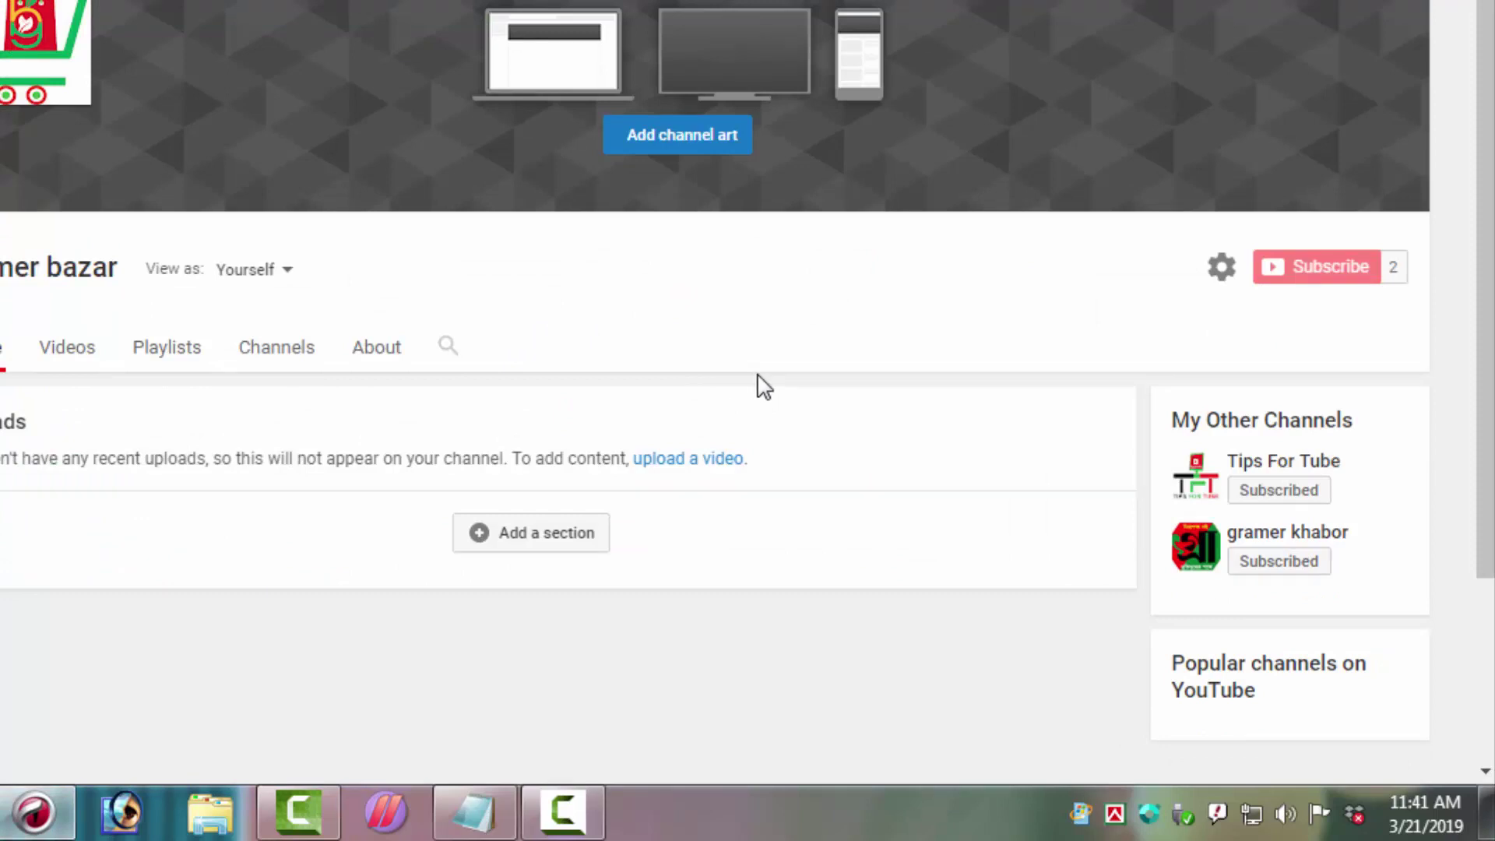
click(379, 350)
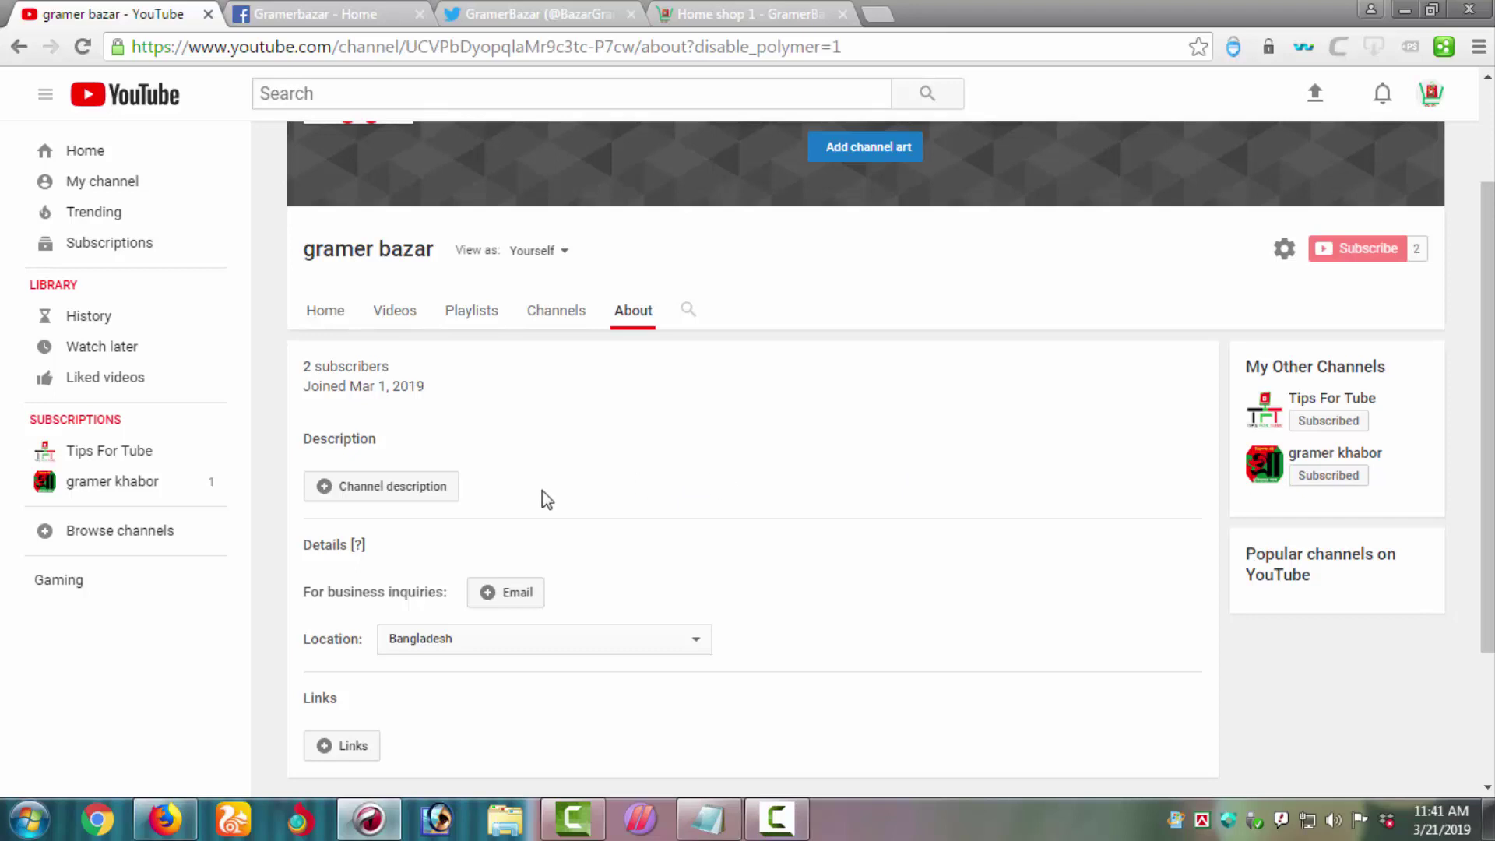
Open the channel description and the business inquiries email for editing.
click(413, 489)
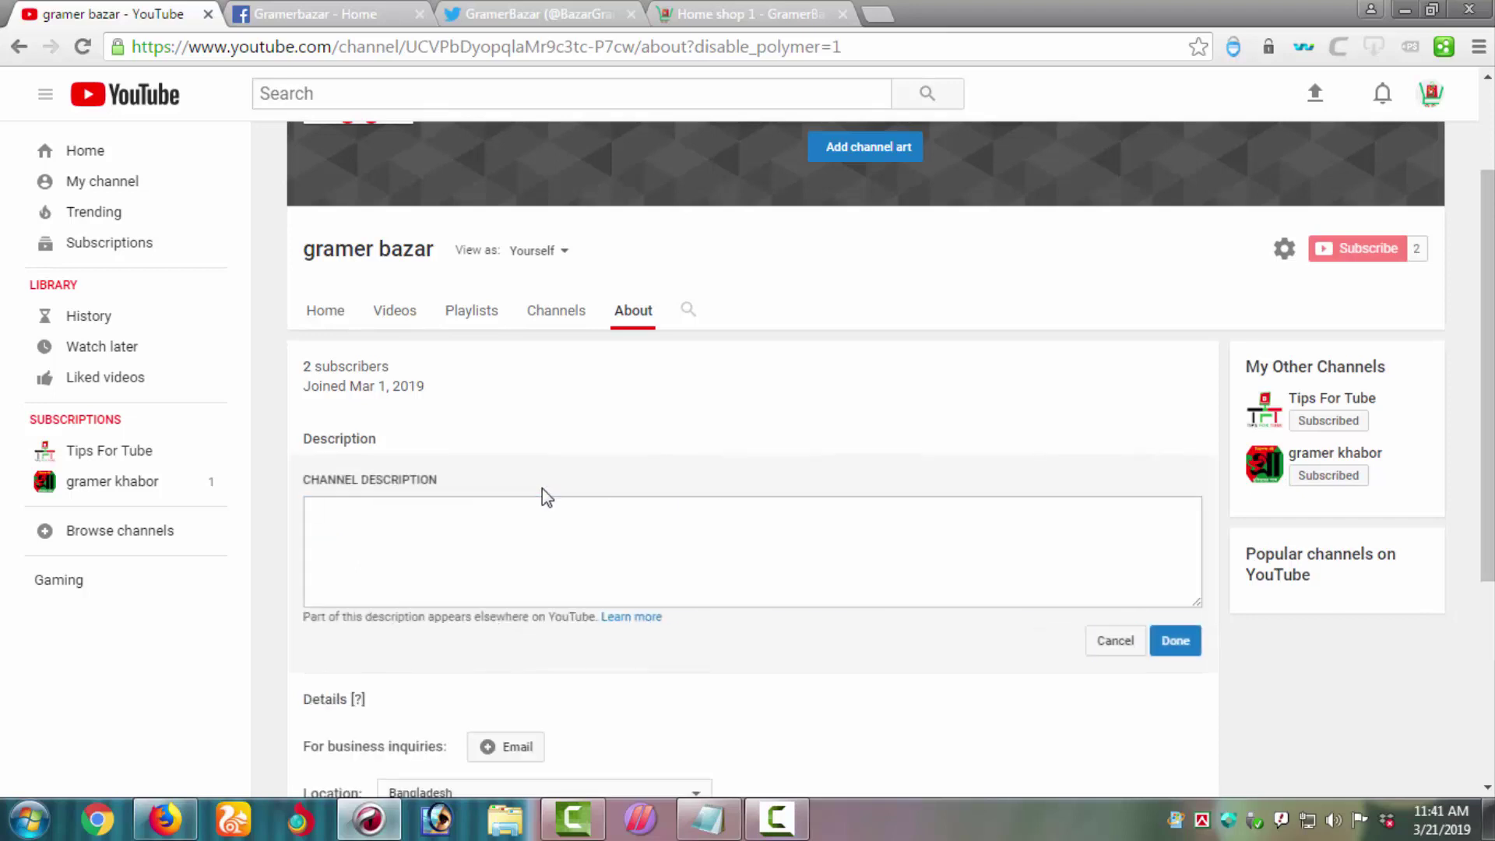
scroll(506, 475, down, 2)
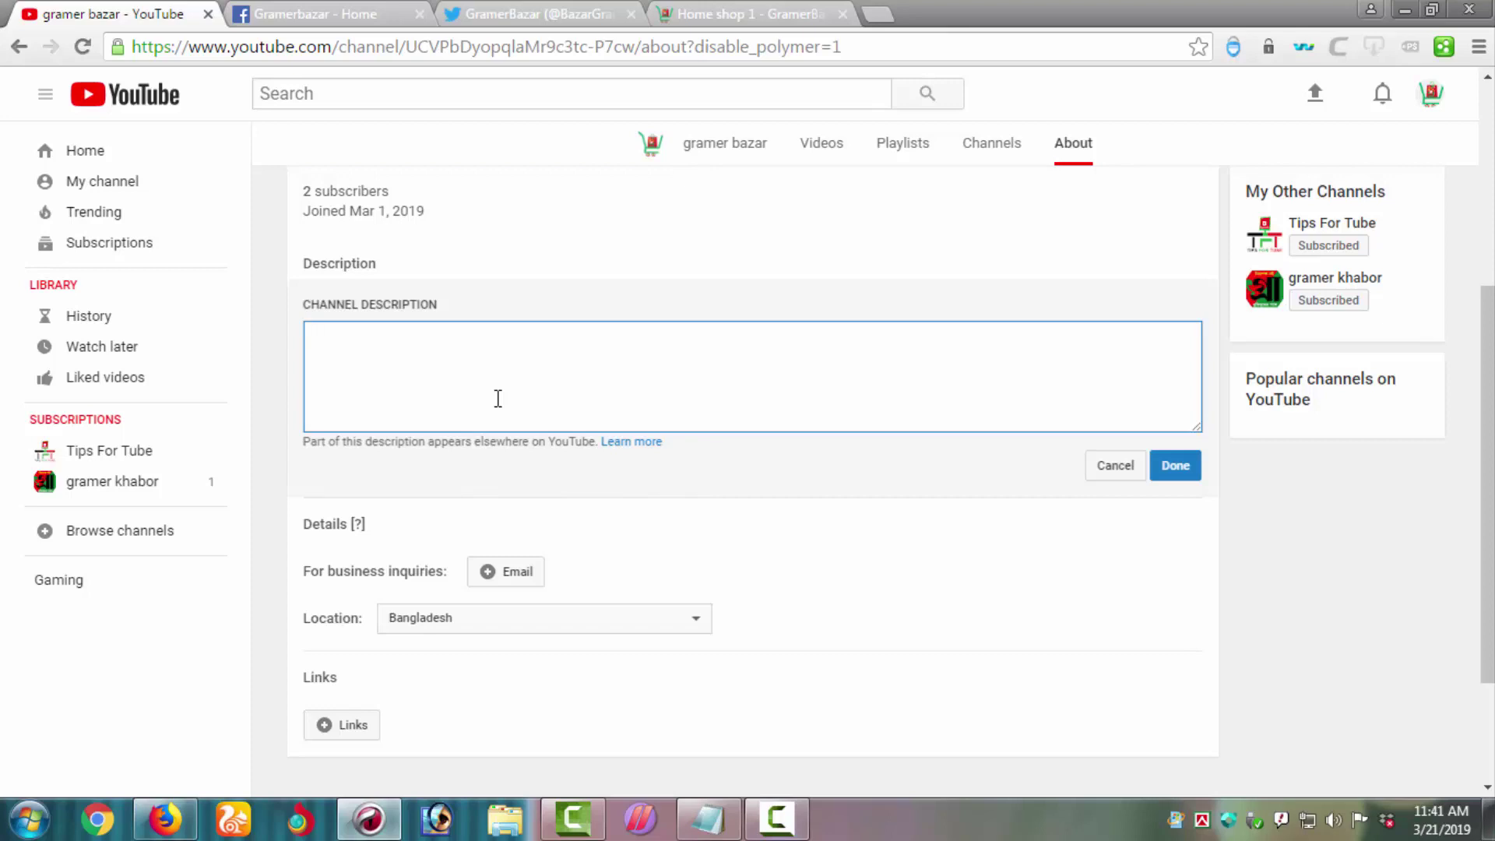
scroll(499, 398, down, 2)
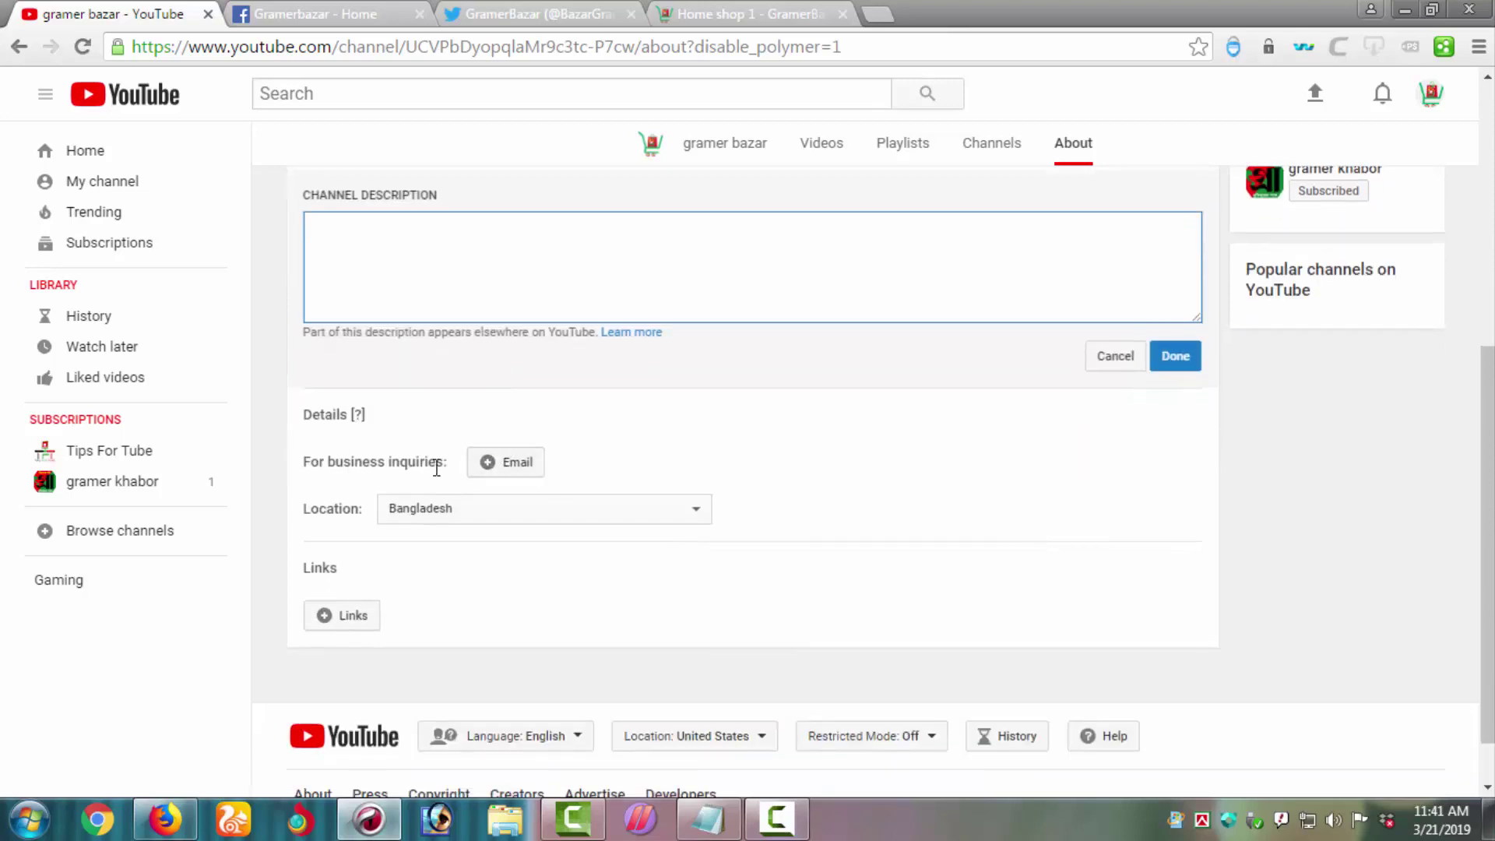
click(510, 463)
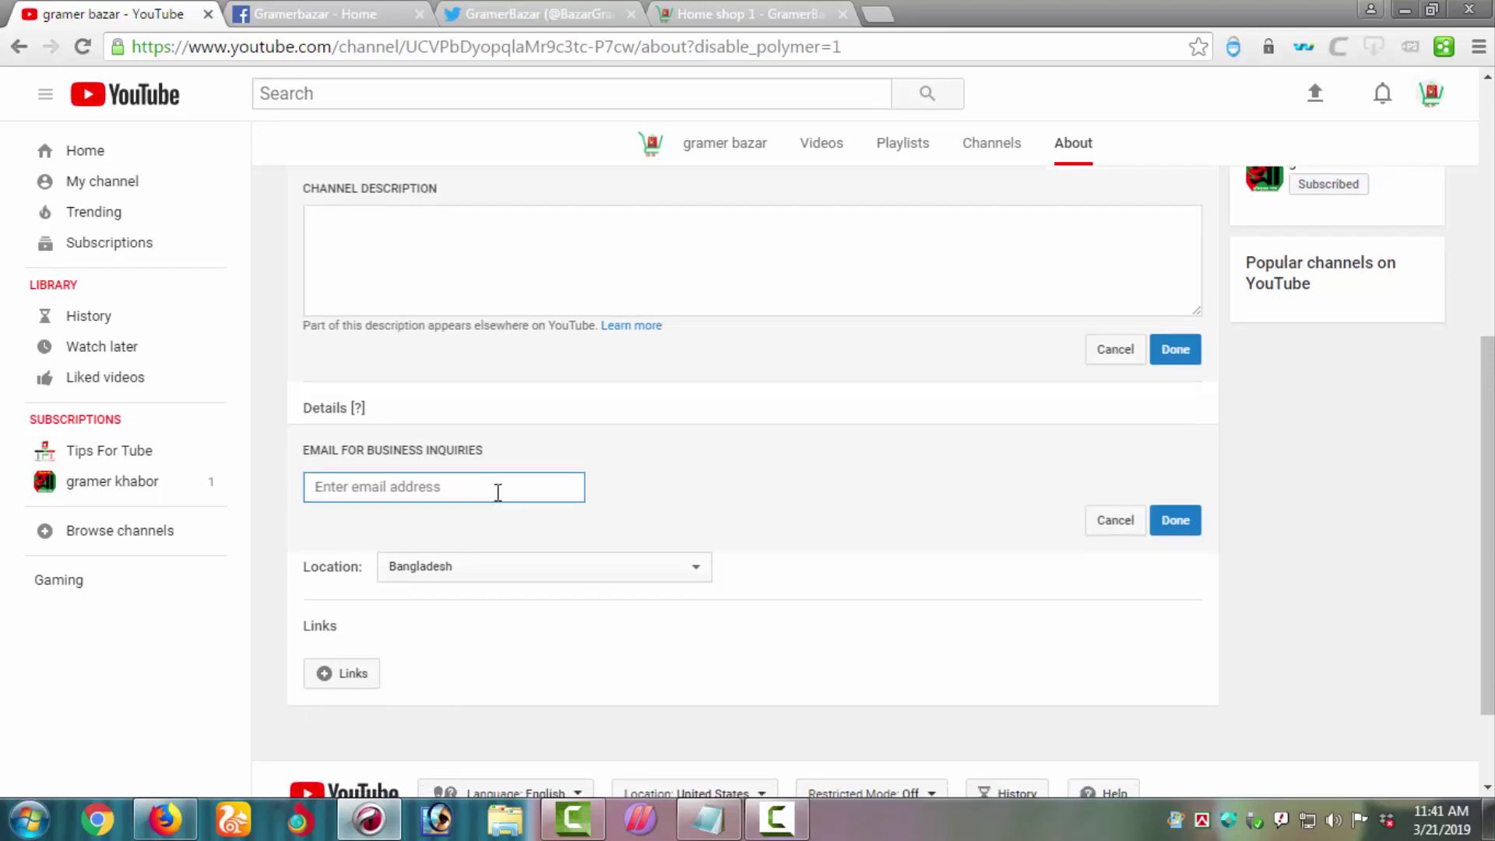
Add a custom link to the channel and title it "Sub Now".
scroll(467, 479, down, 1)
scroll(537, 555, down, 1)
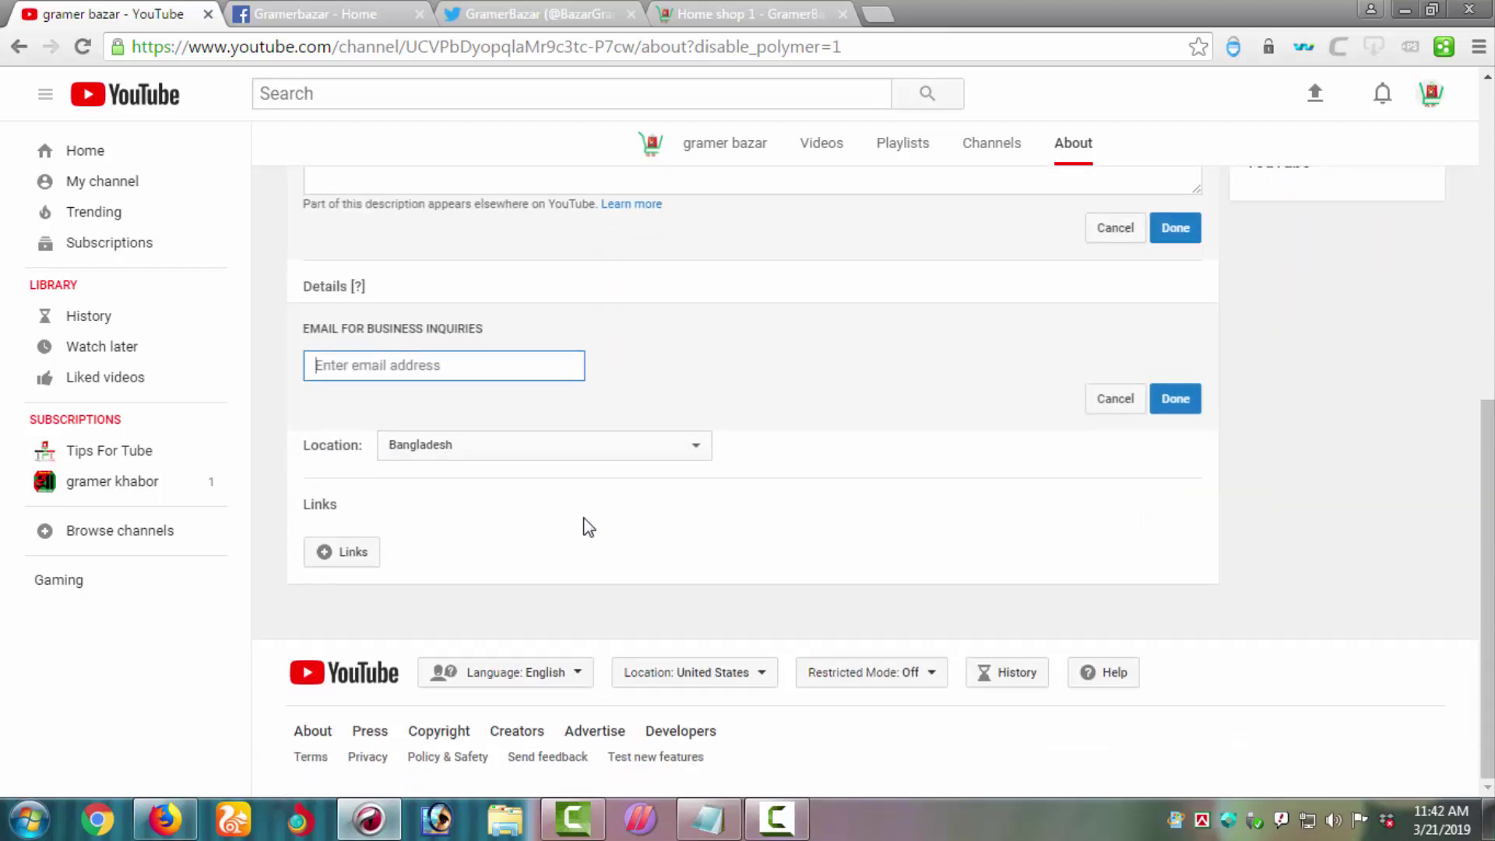
click(351, 554)
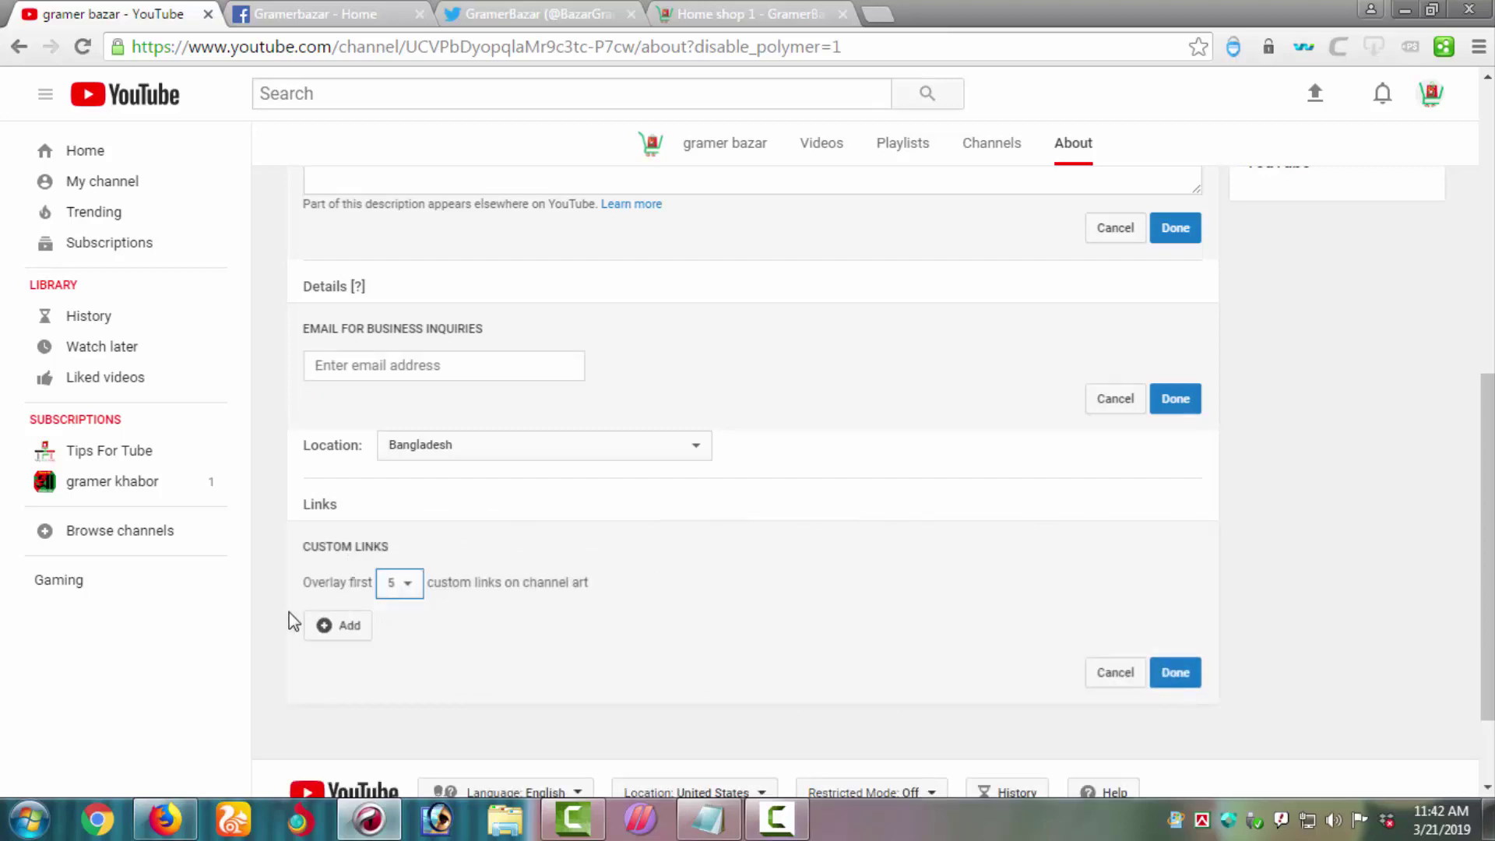
scroll(406, 608, down, 2)
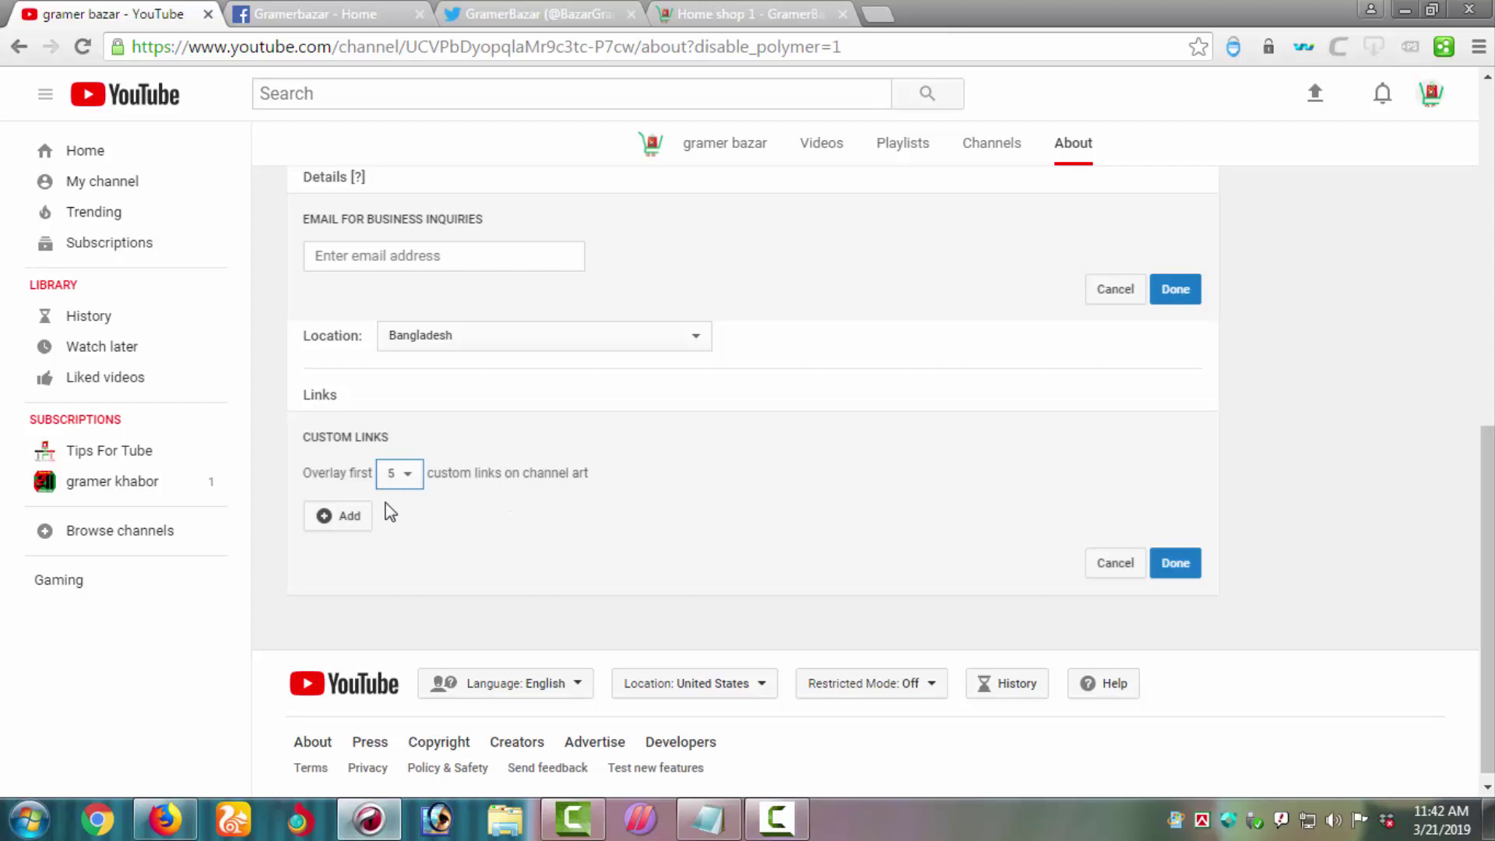
click(356, 518)
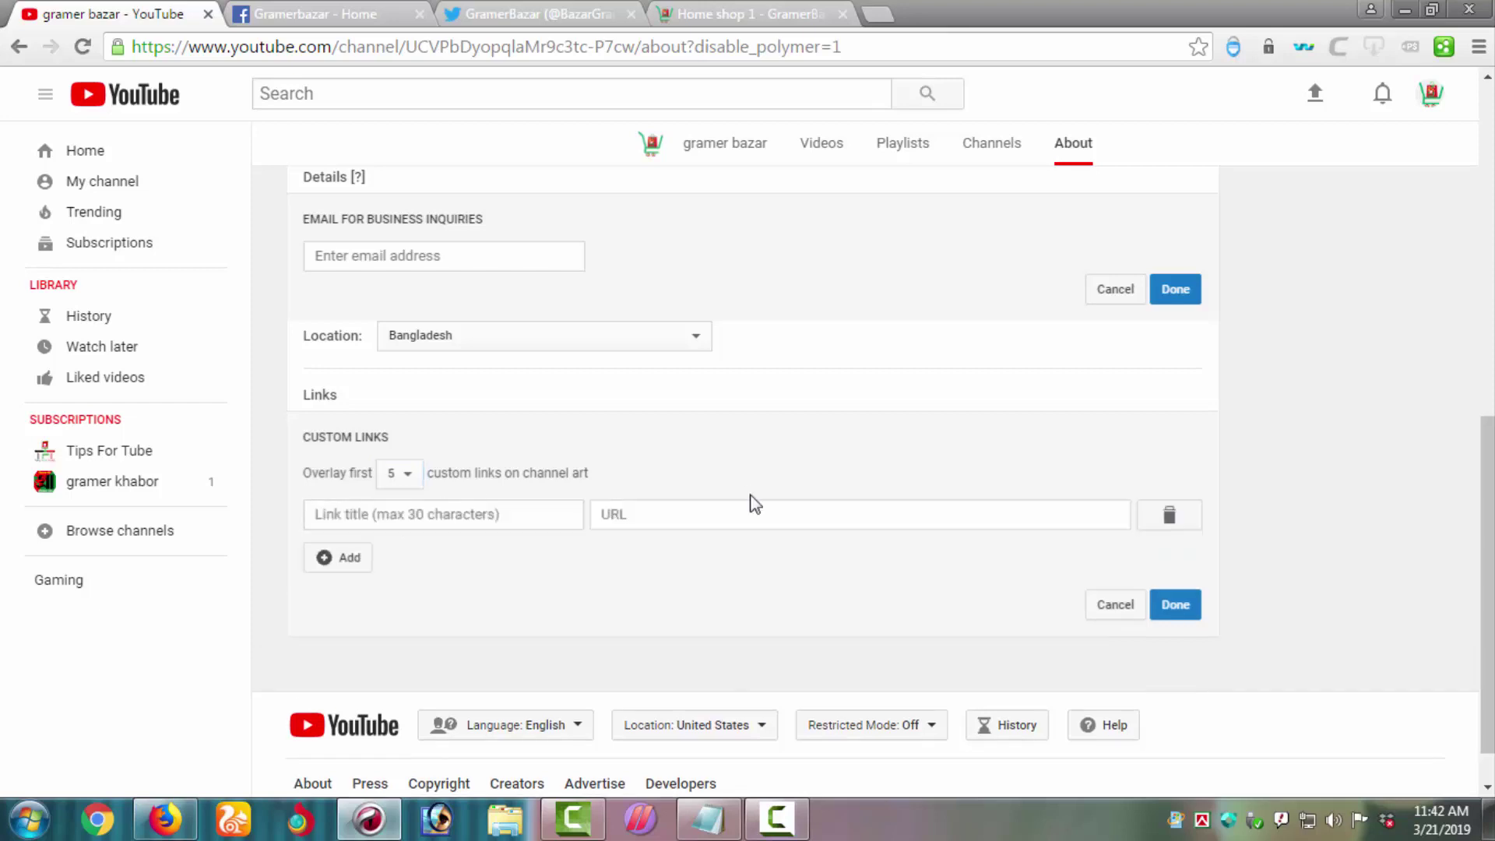
click(503, 517)
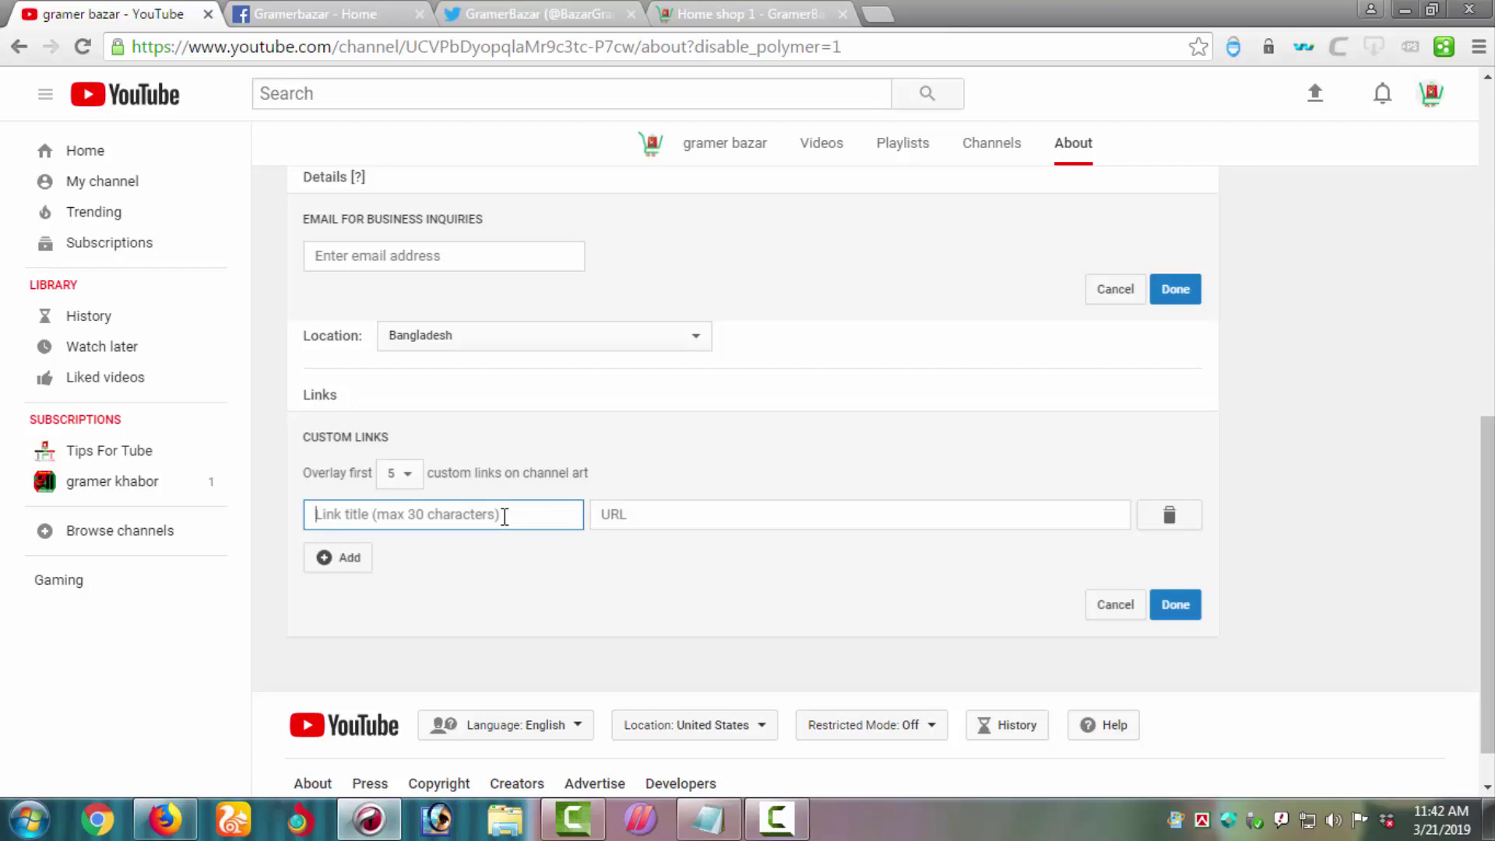
text(Sub)
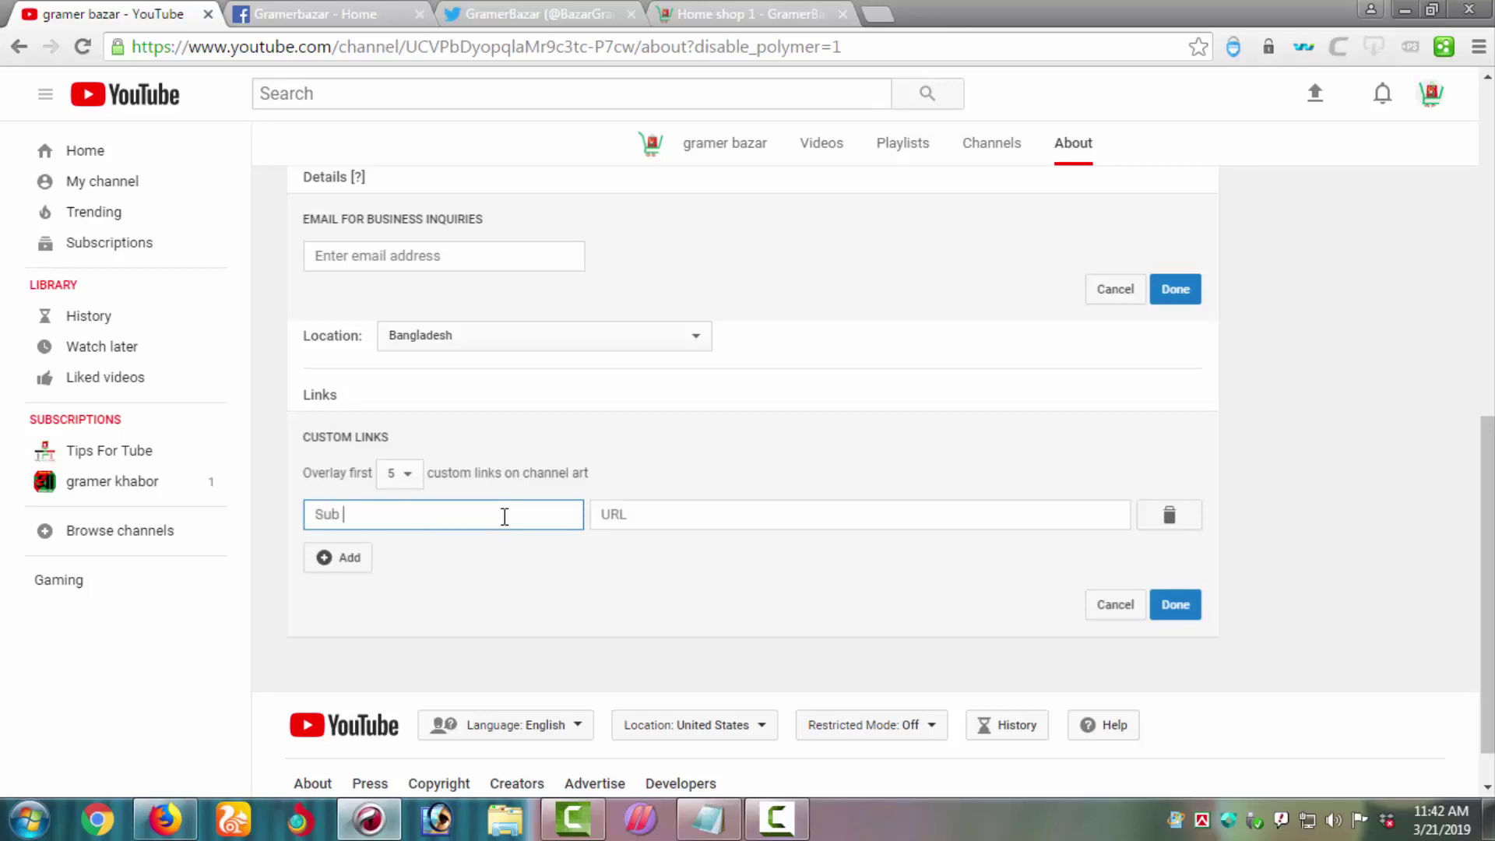
text( Now)
Switch to Firefox and copy the web address of the Tips For Tube channel.
click(164, 819)
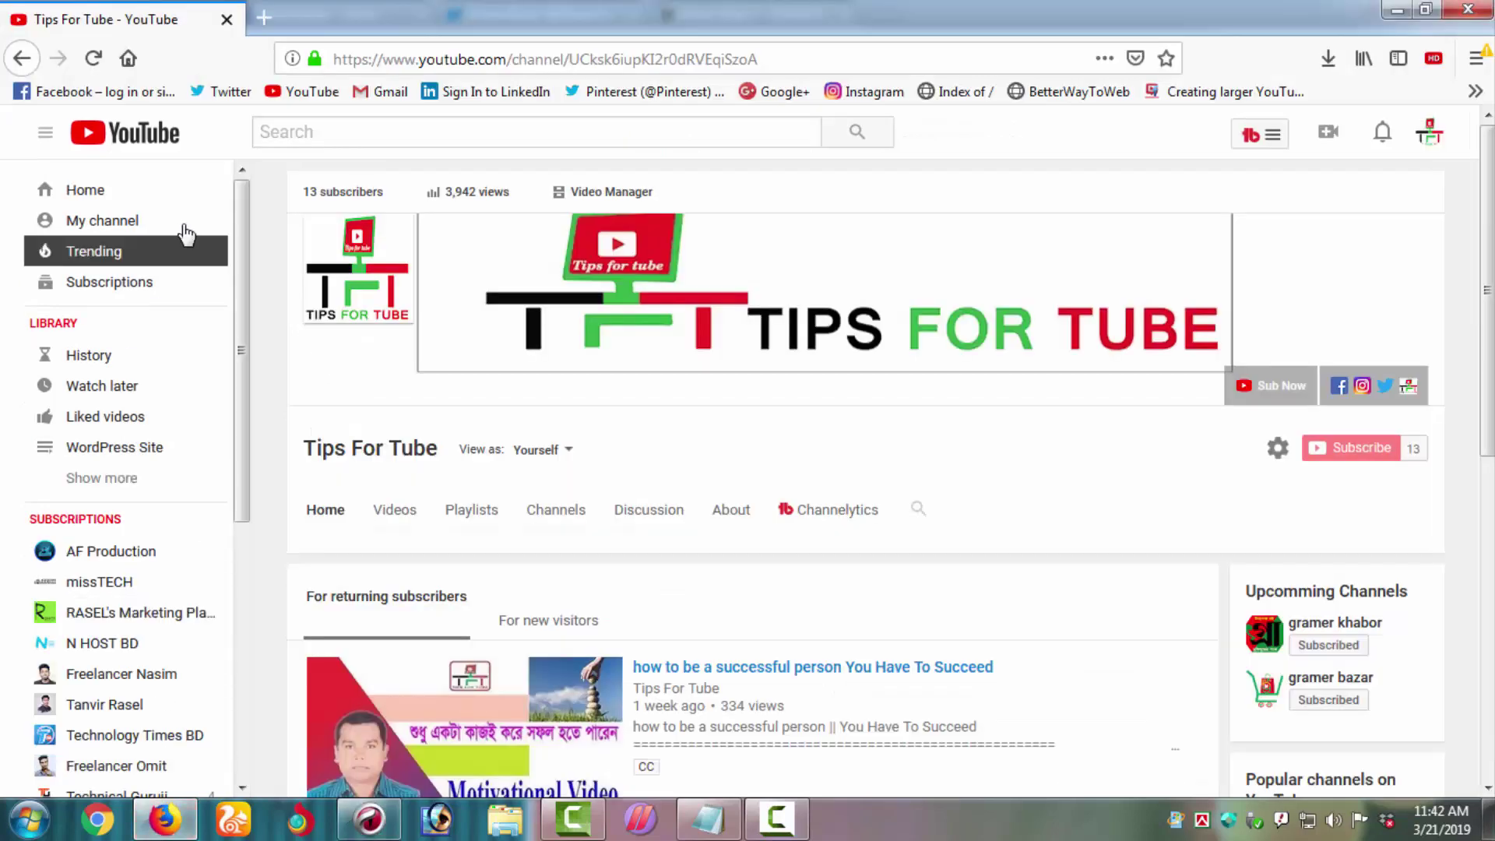
click(380, 60)
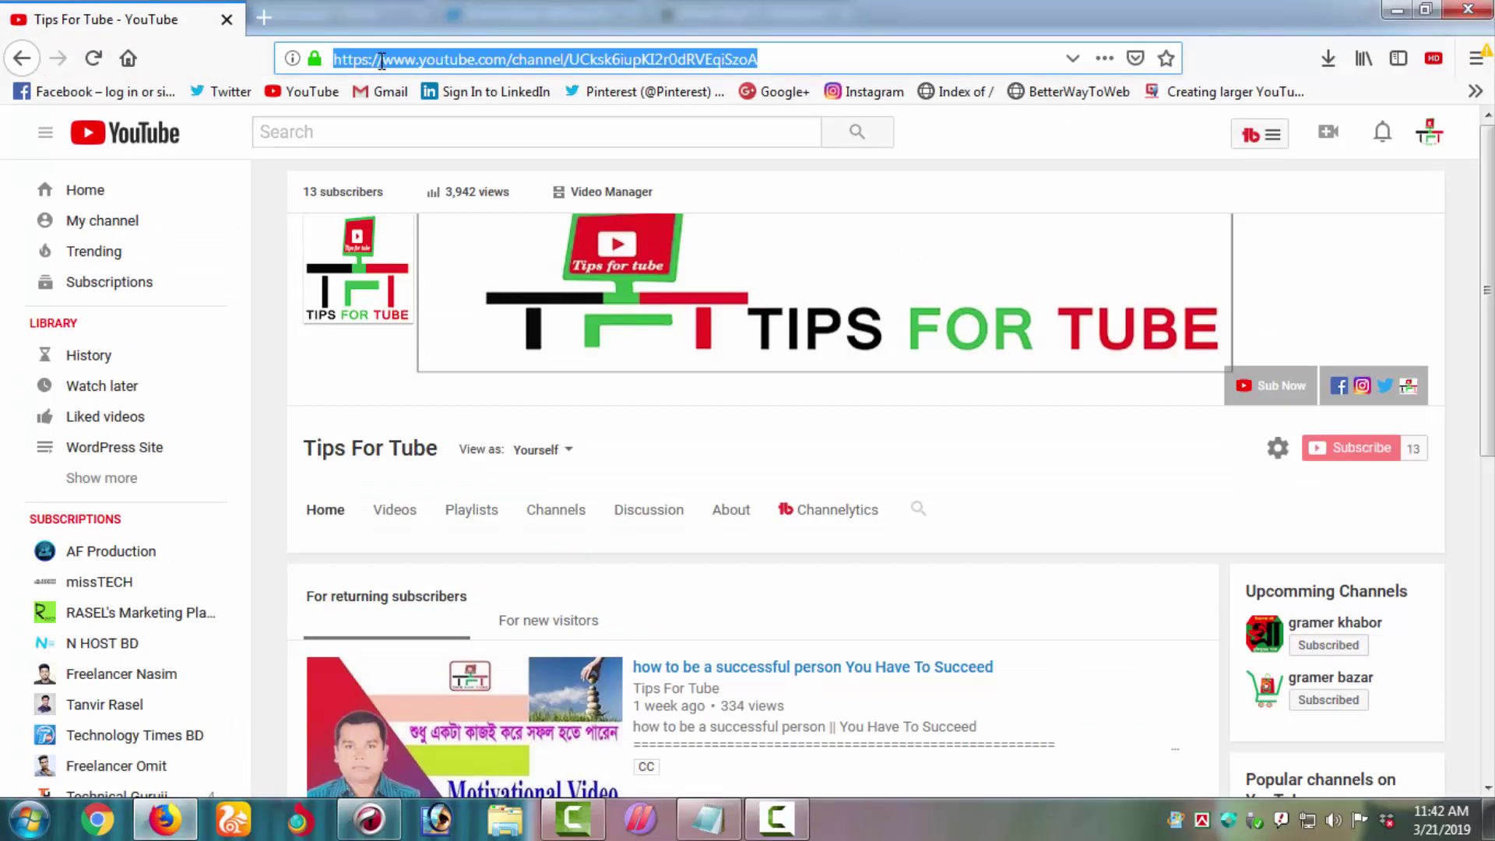
right_click(381, 61)
click(424, 132)
Switch to Notepad and move the text "?sub_conformation=1" to the end of the channel URL on the first line.
click(708, 817)
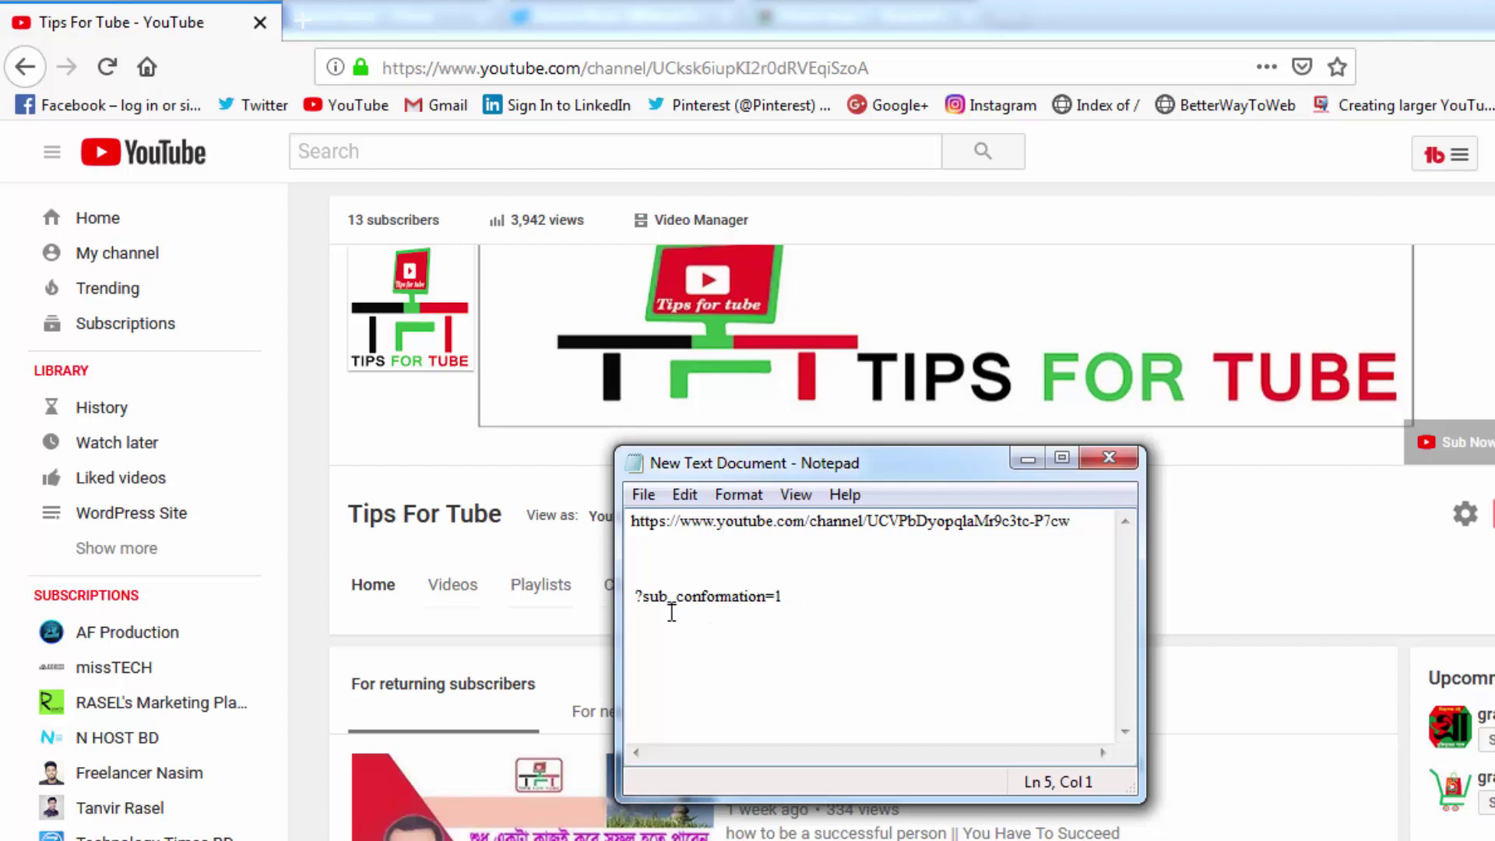
click(796, 597)
drag(782, 597, 632, 596)
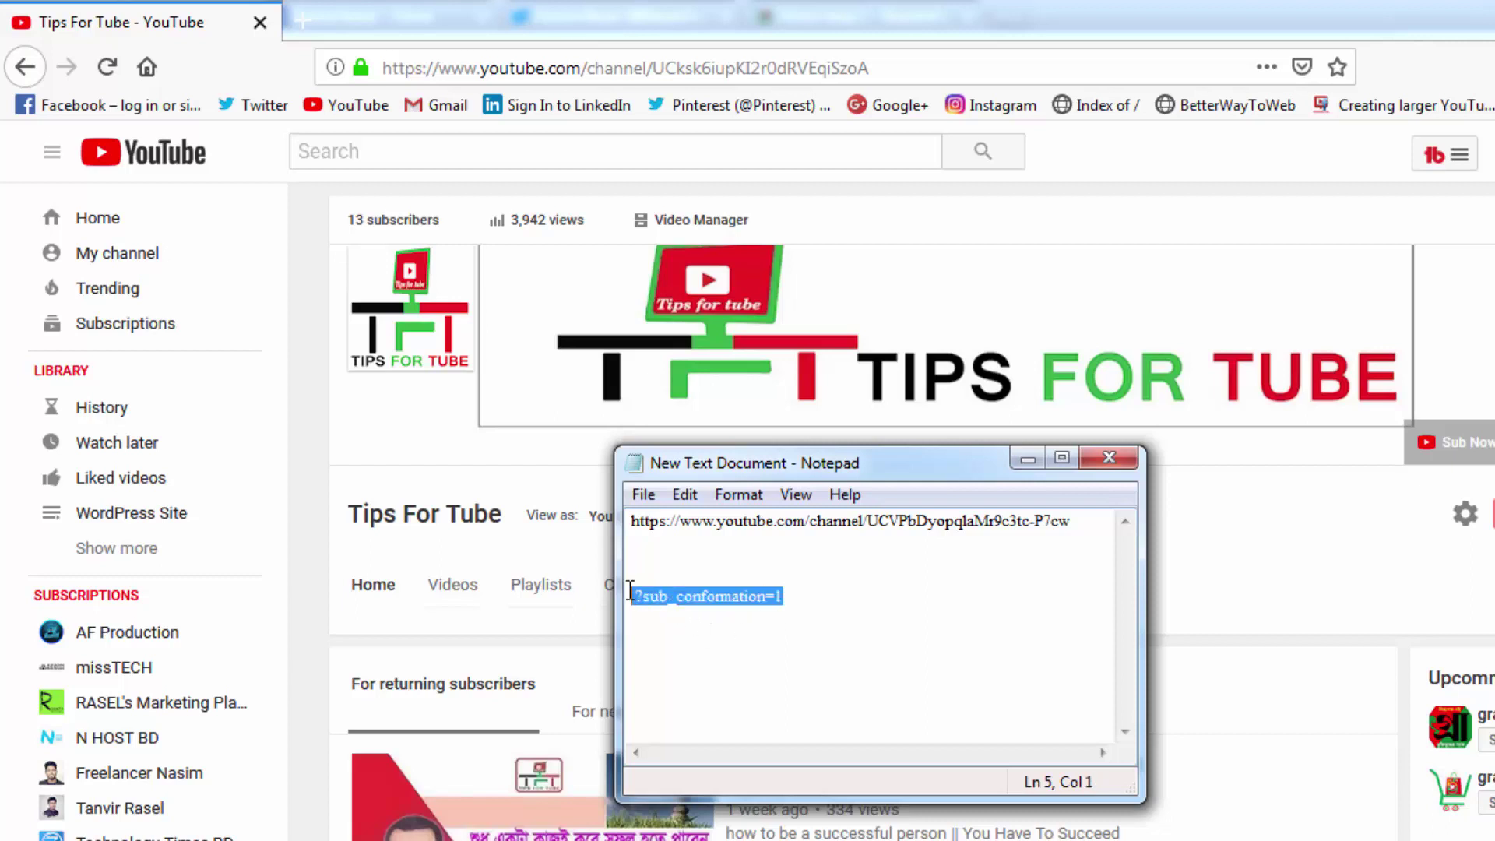
right_click(637, 589)
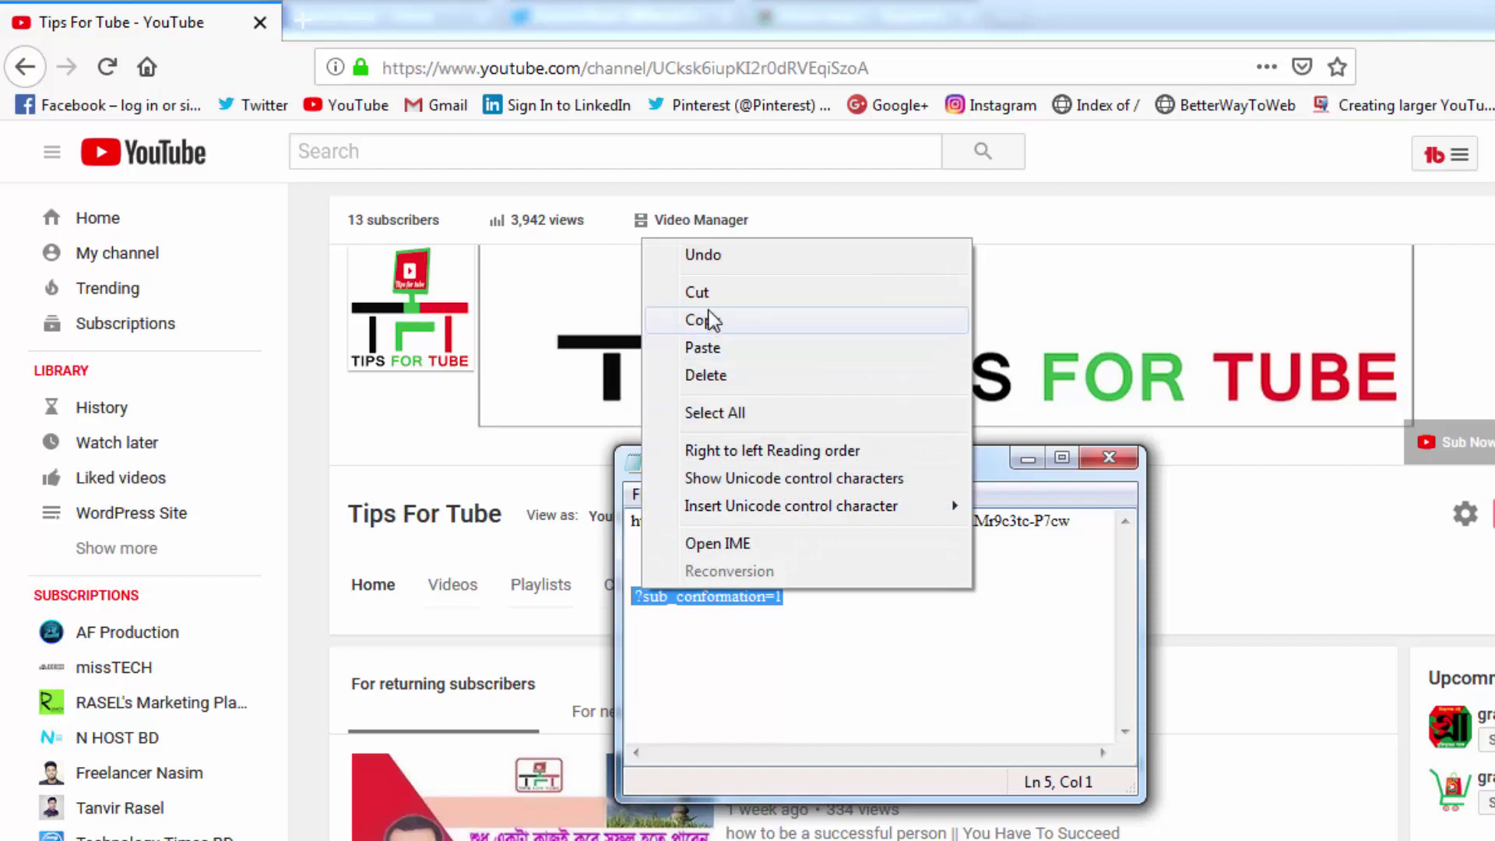
click(697, 292)
click(1073, 518)
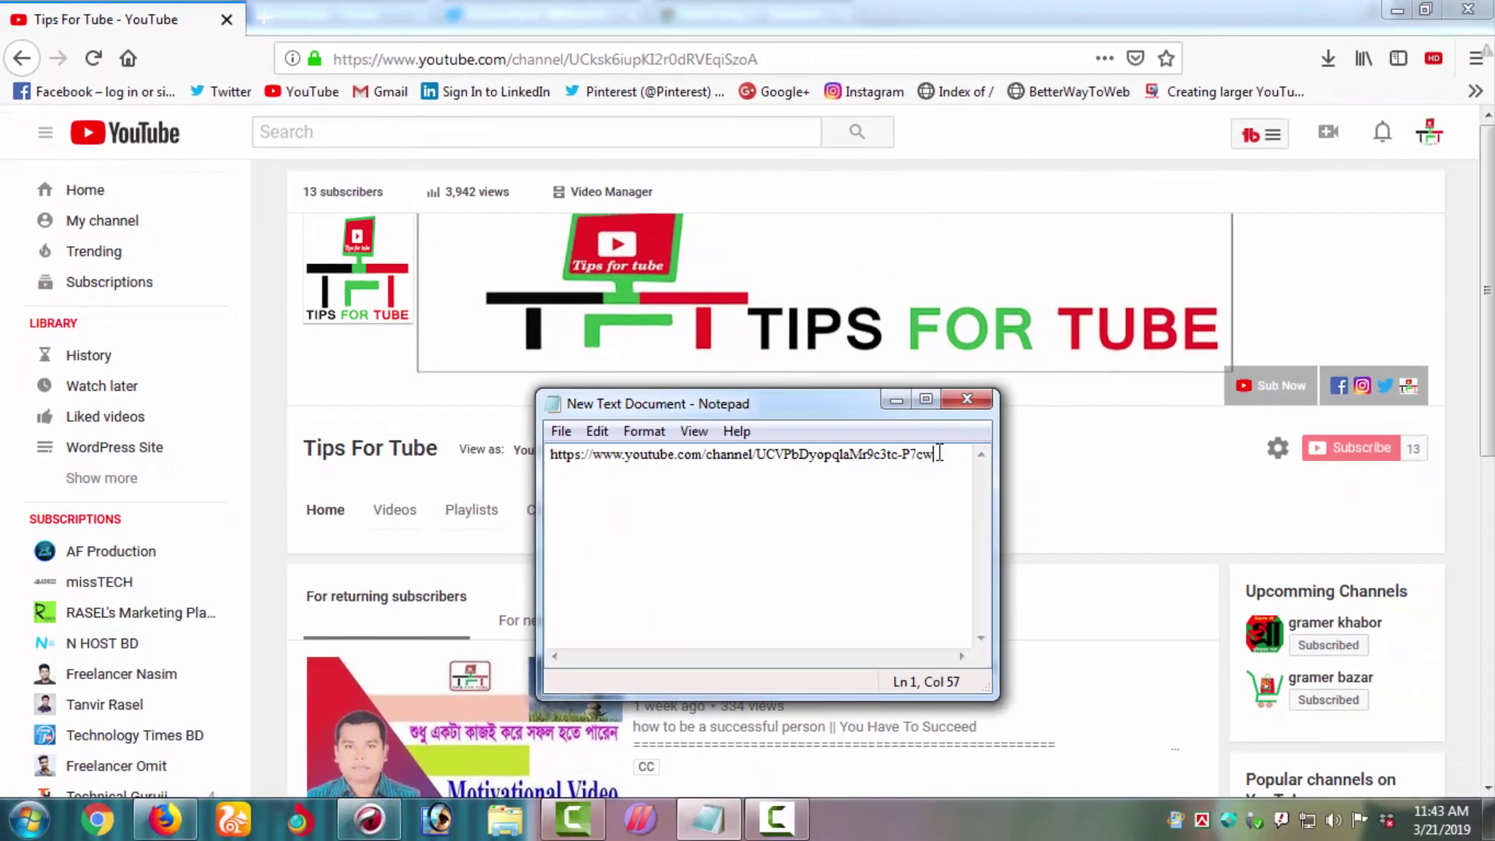
right_click(940, 453)
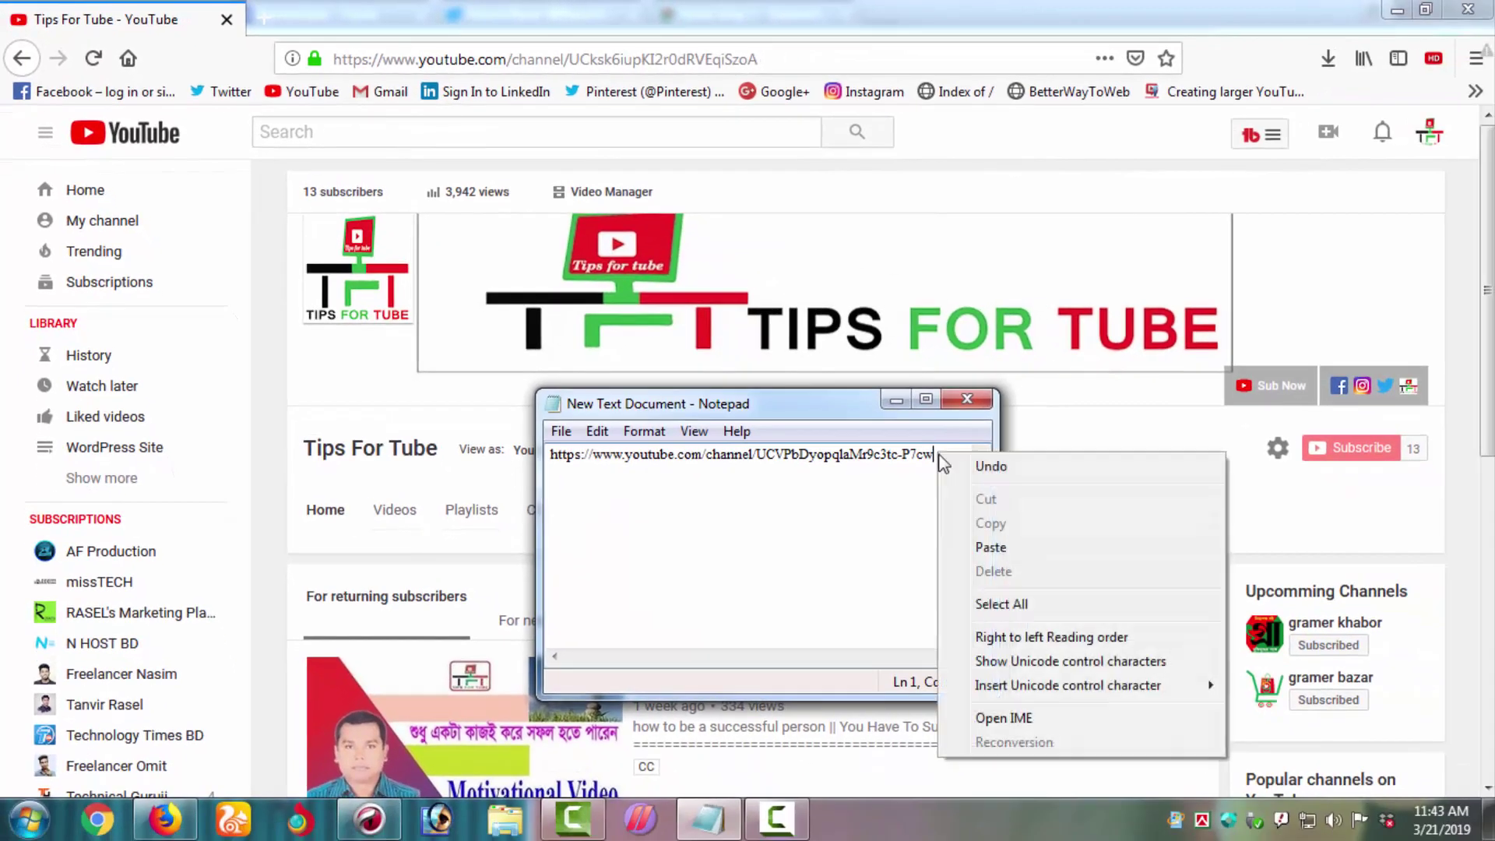
click(988, 543)
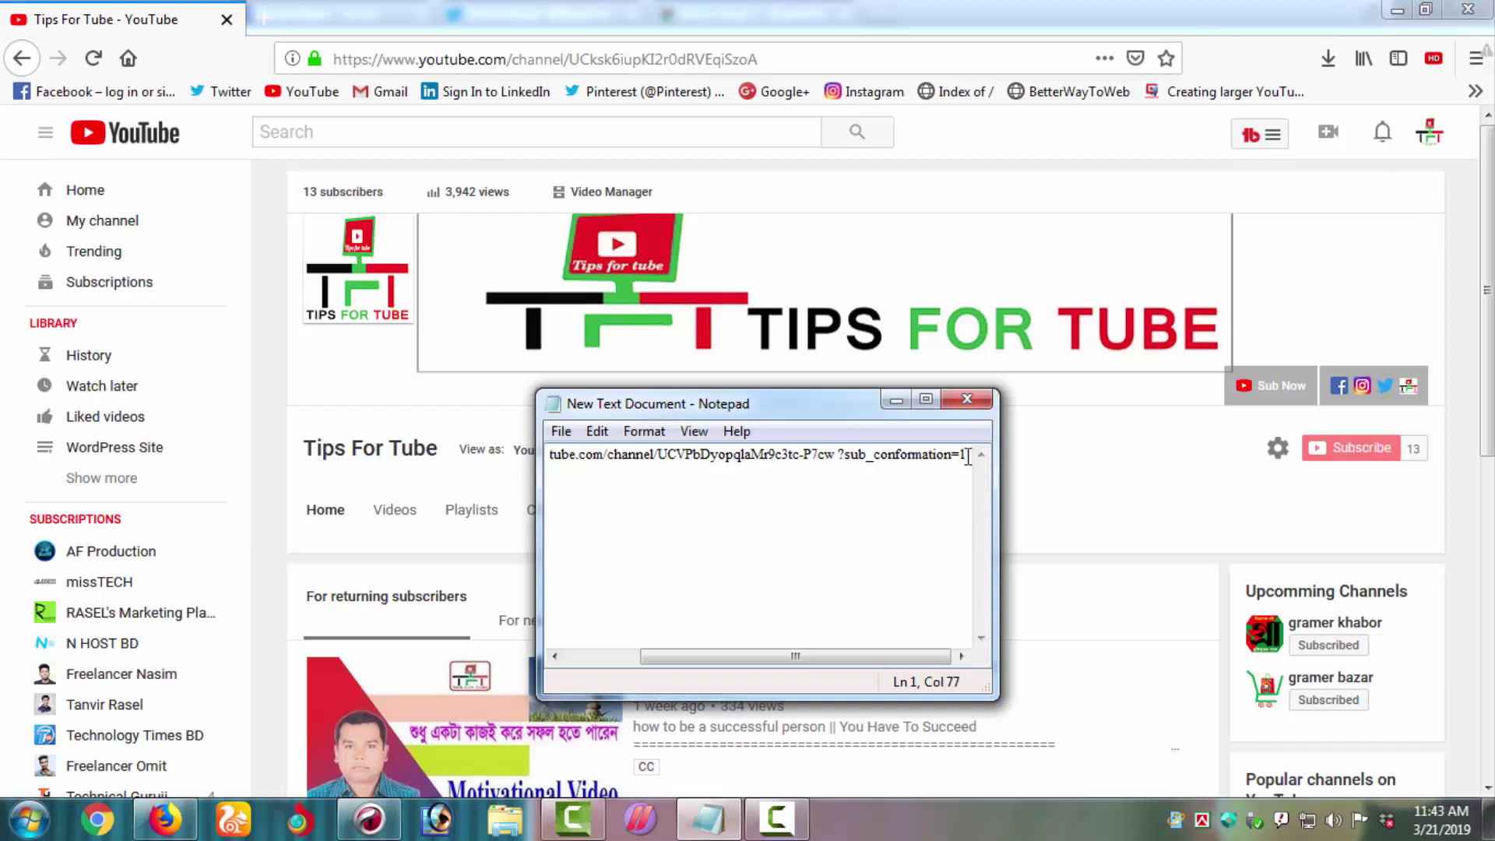
Copy the combined subscription URL from Notepad into the URL of the "Sub Now" link in YouTube and save the links.
drag(967, 455, 550, 460)
right_click(594, 453)
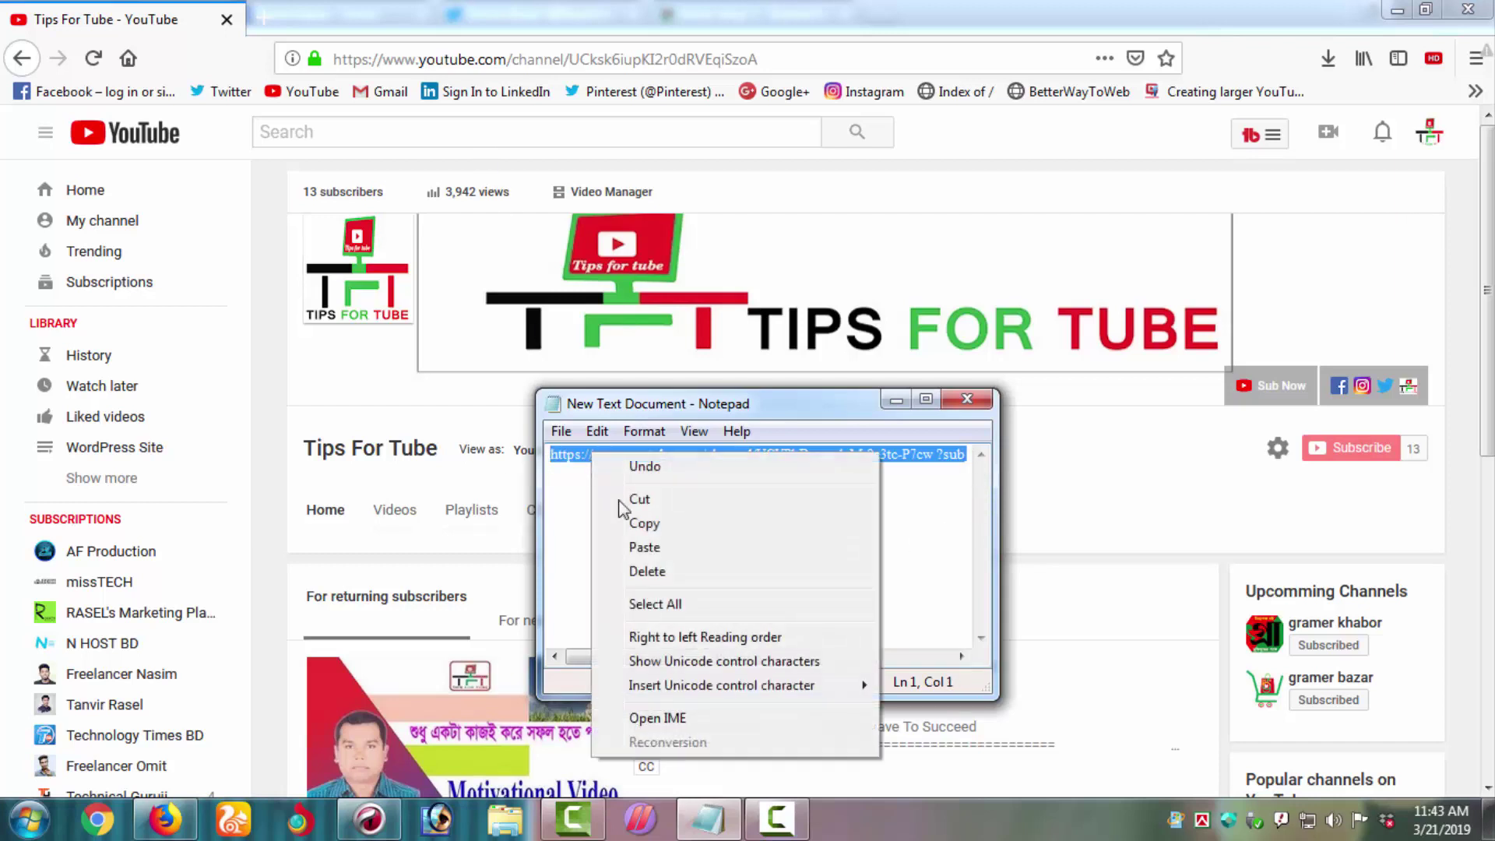
click(645, 524)
click(377, 820)
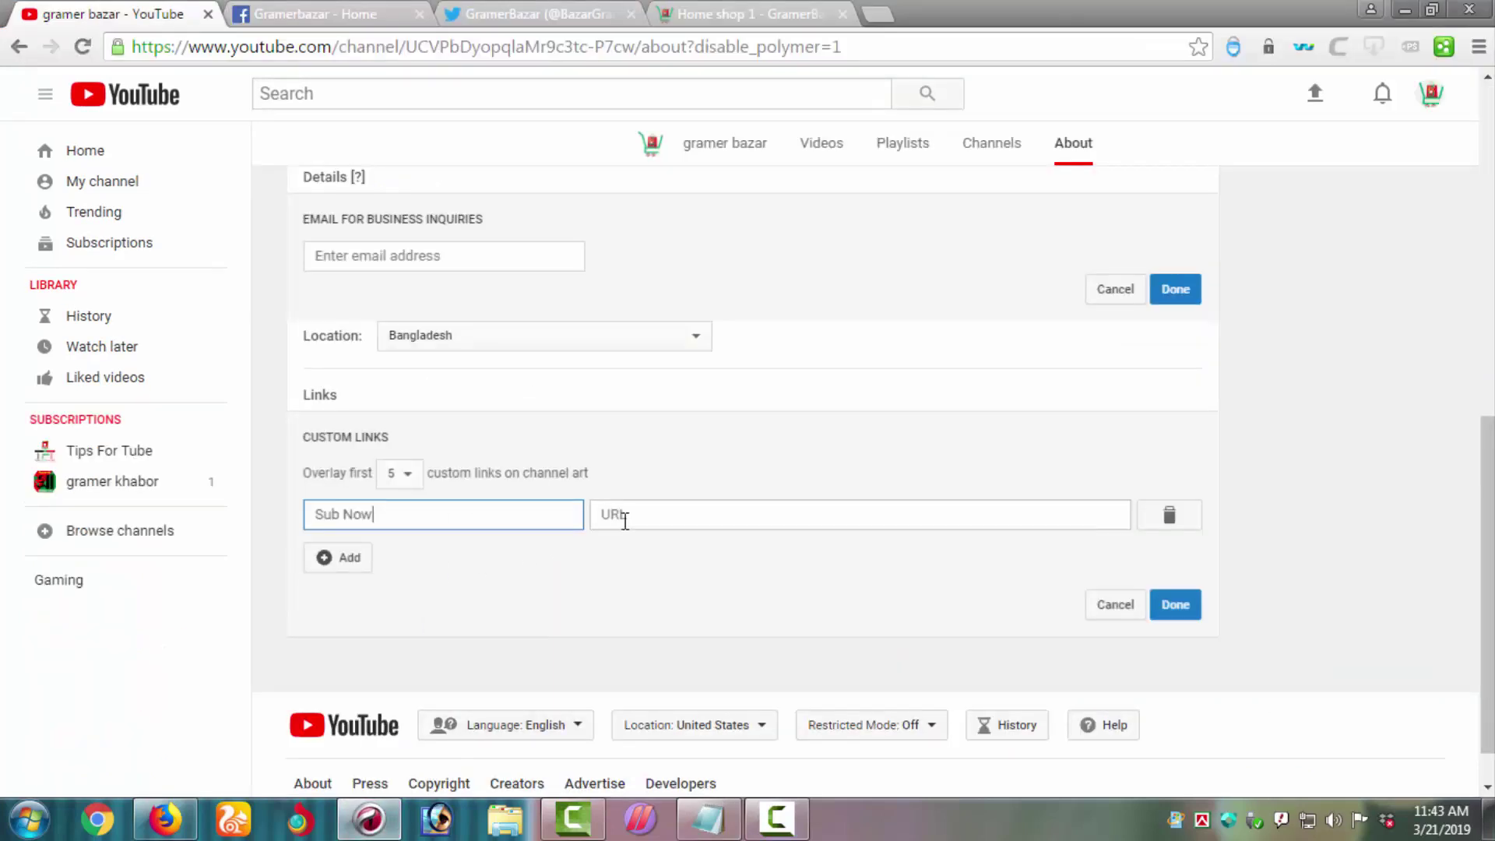
click(624, 520)
right_click(625, 520)
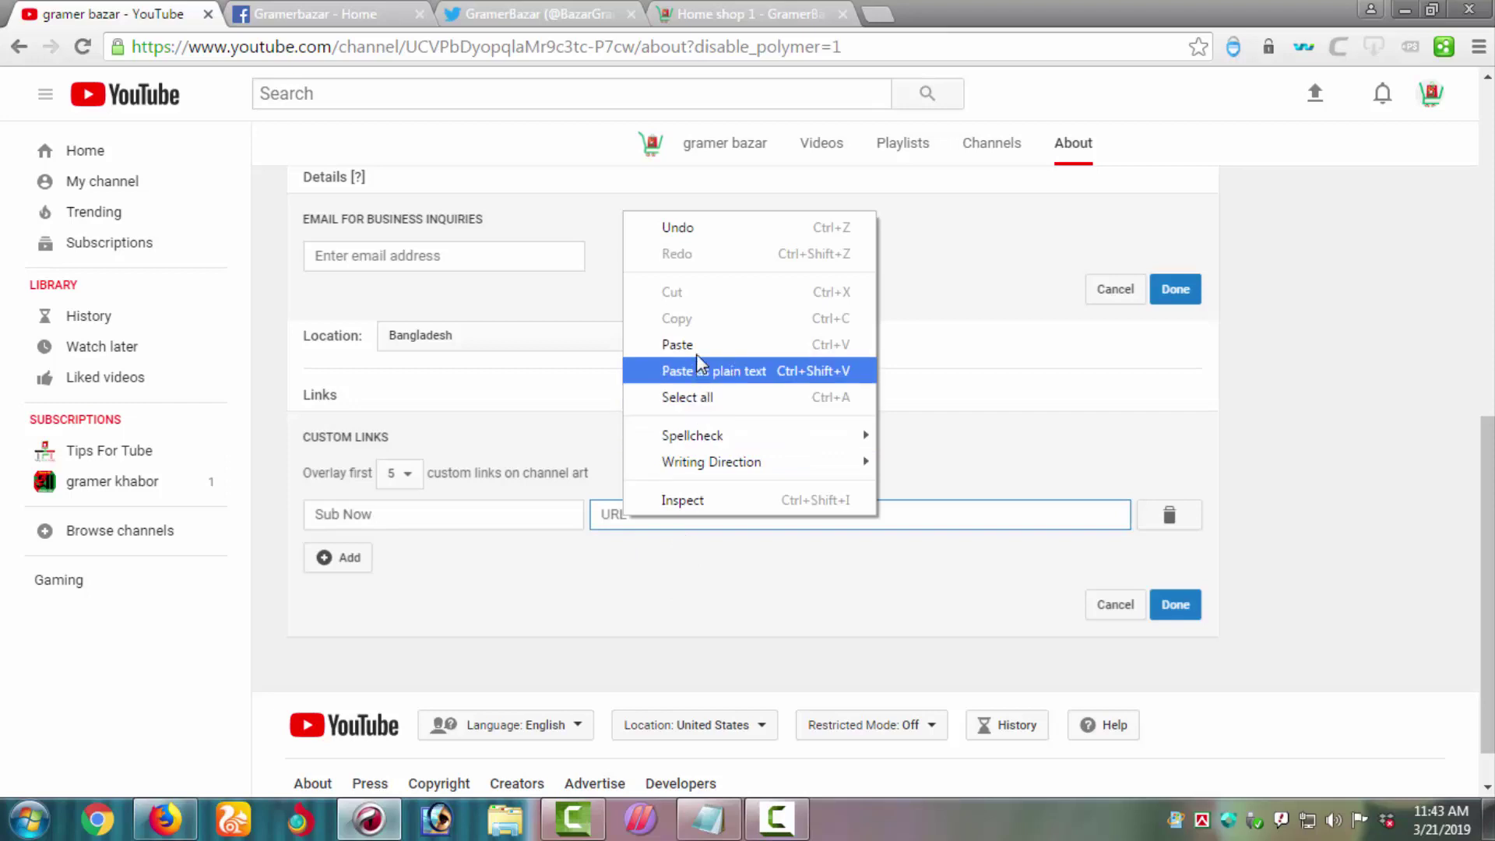
click(699, 369)
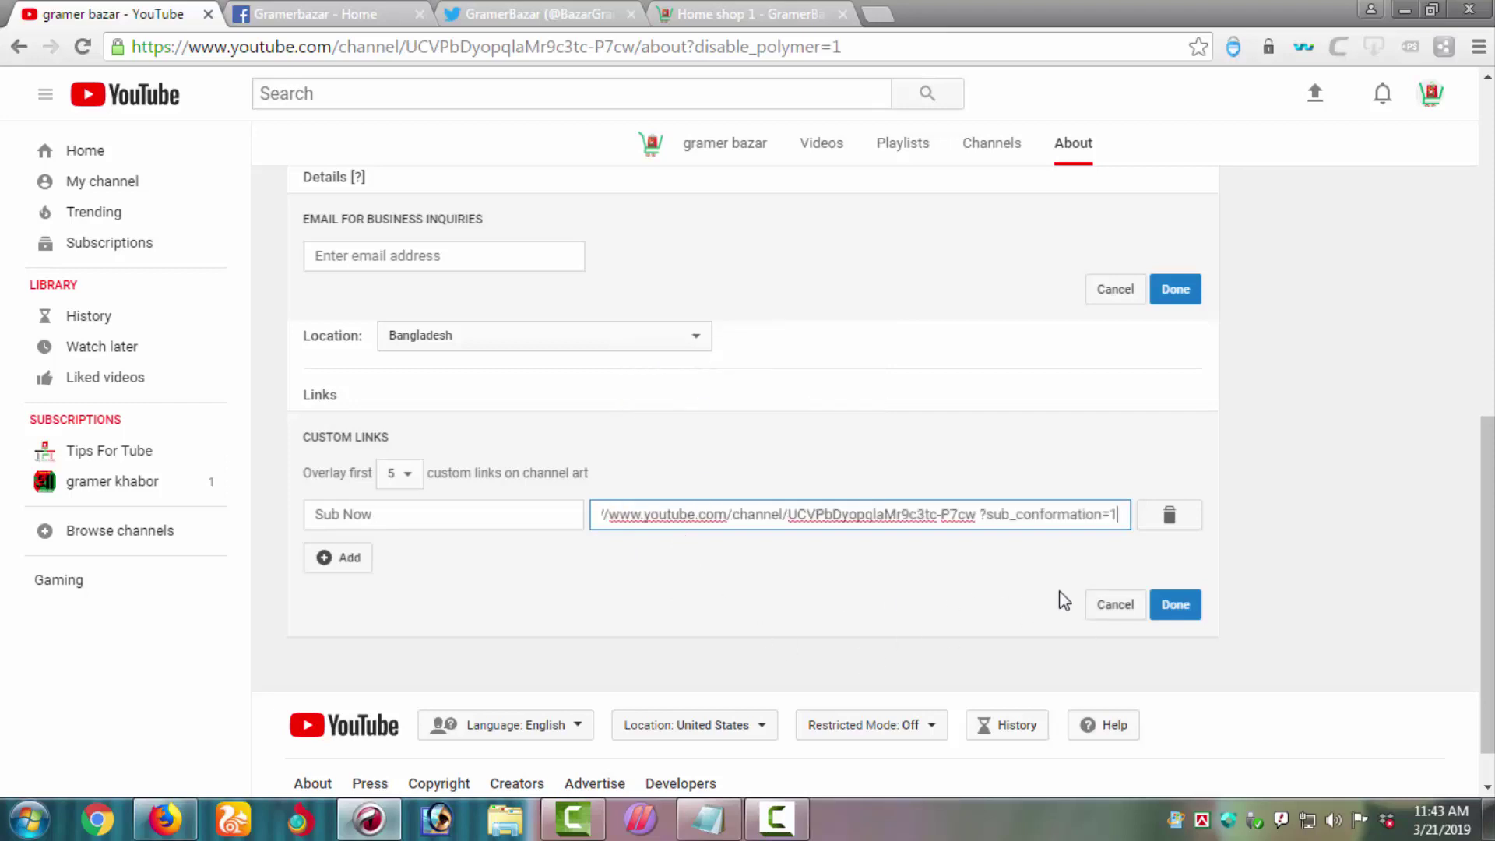
click(1173, 610)
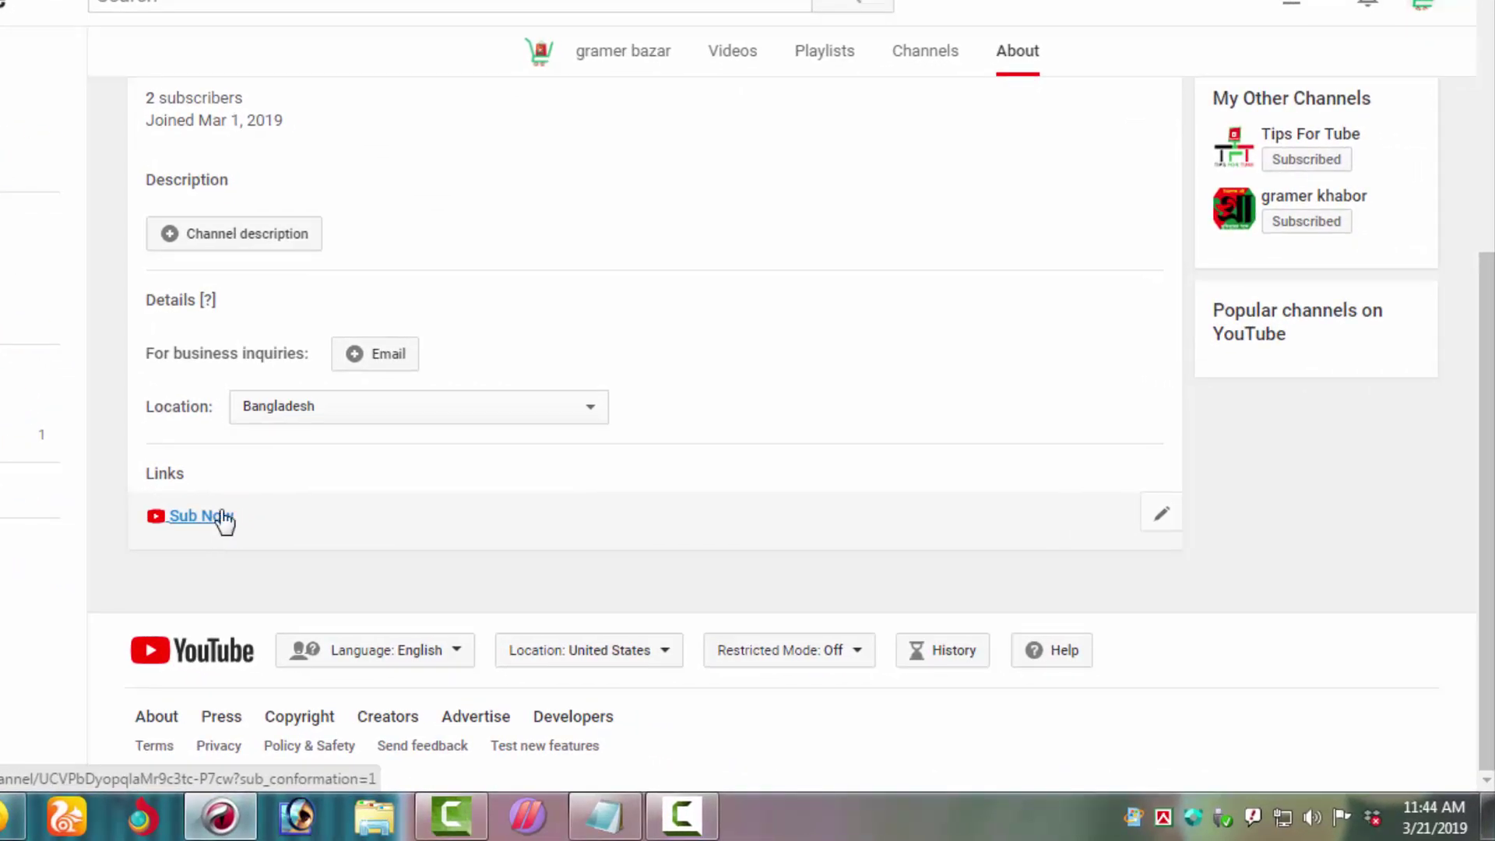
Reopen the custom links for editing and add a second link titled "Fage book".
scroll(667, 566, up, 1)
scroll(634, 555, up, 4)
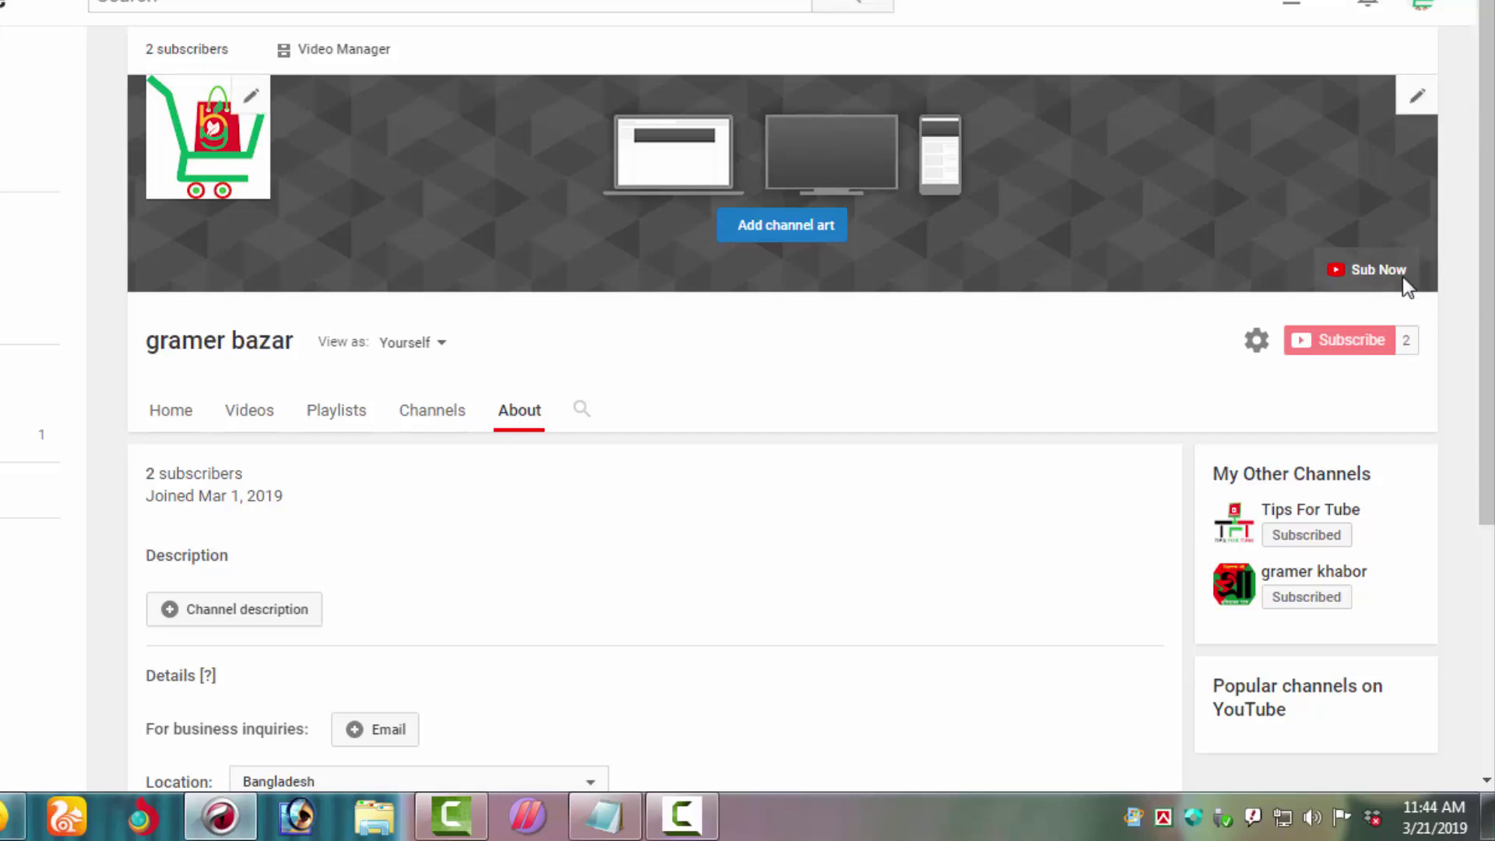
scroll(855, 413, down, 1)
scroll(856, 416, down, 4)
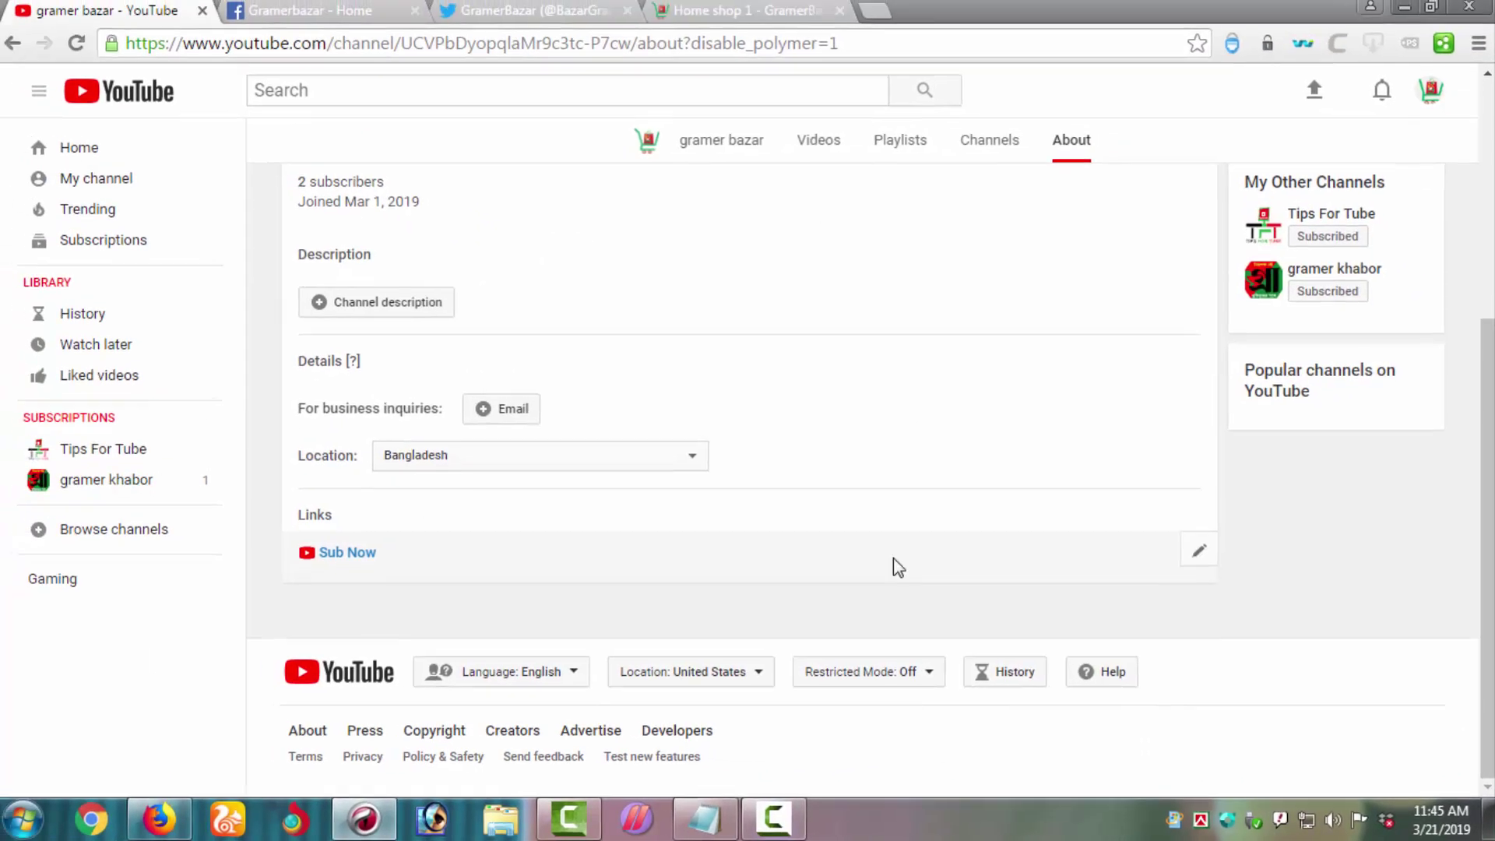
click(1200, 552)
scroll(801, 428, down, 2)
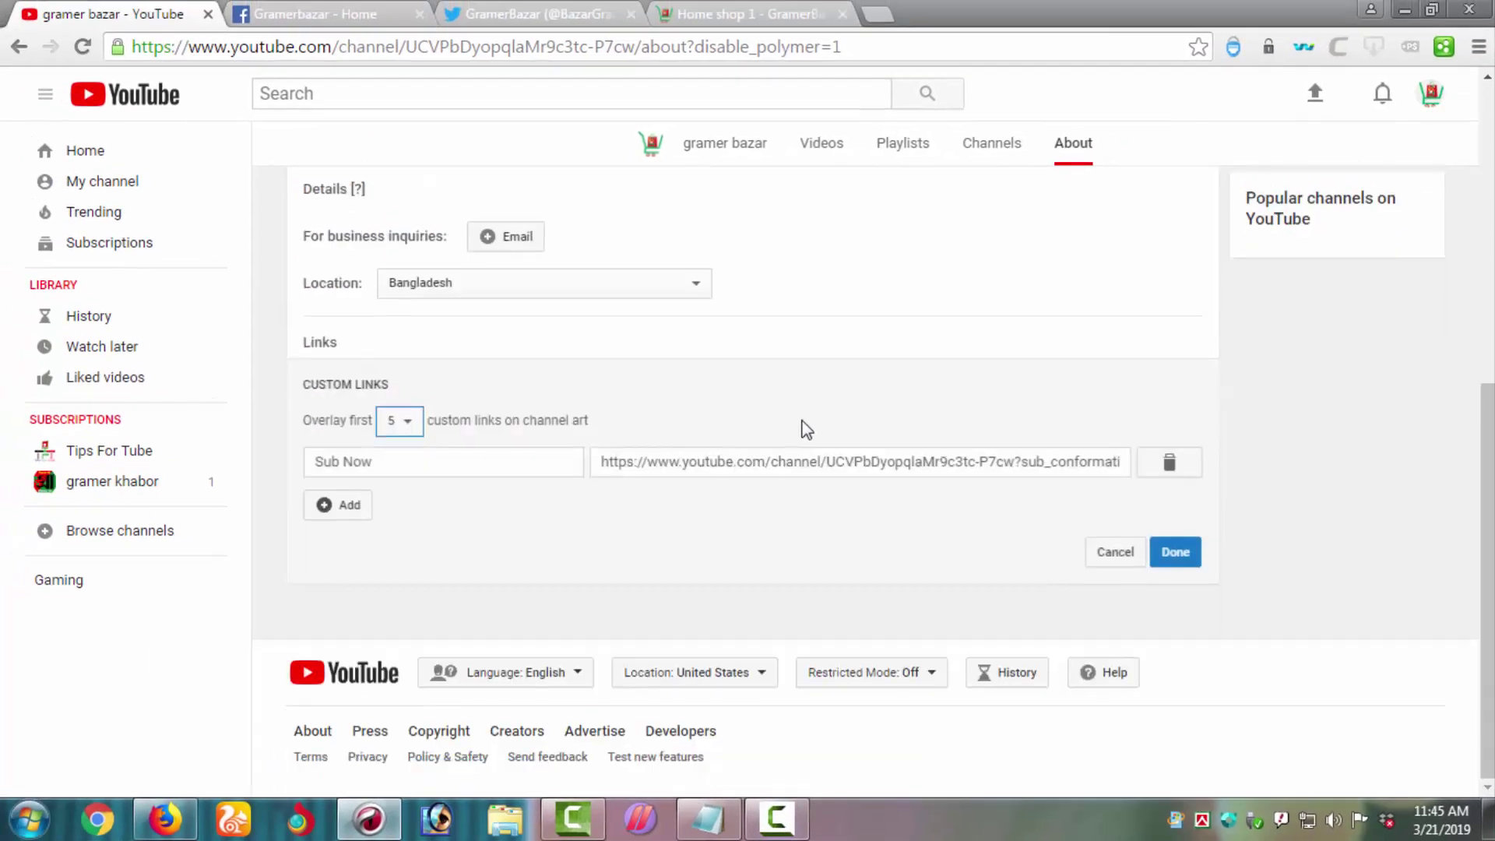
click(331, 508)
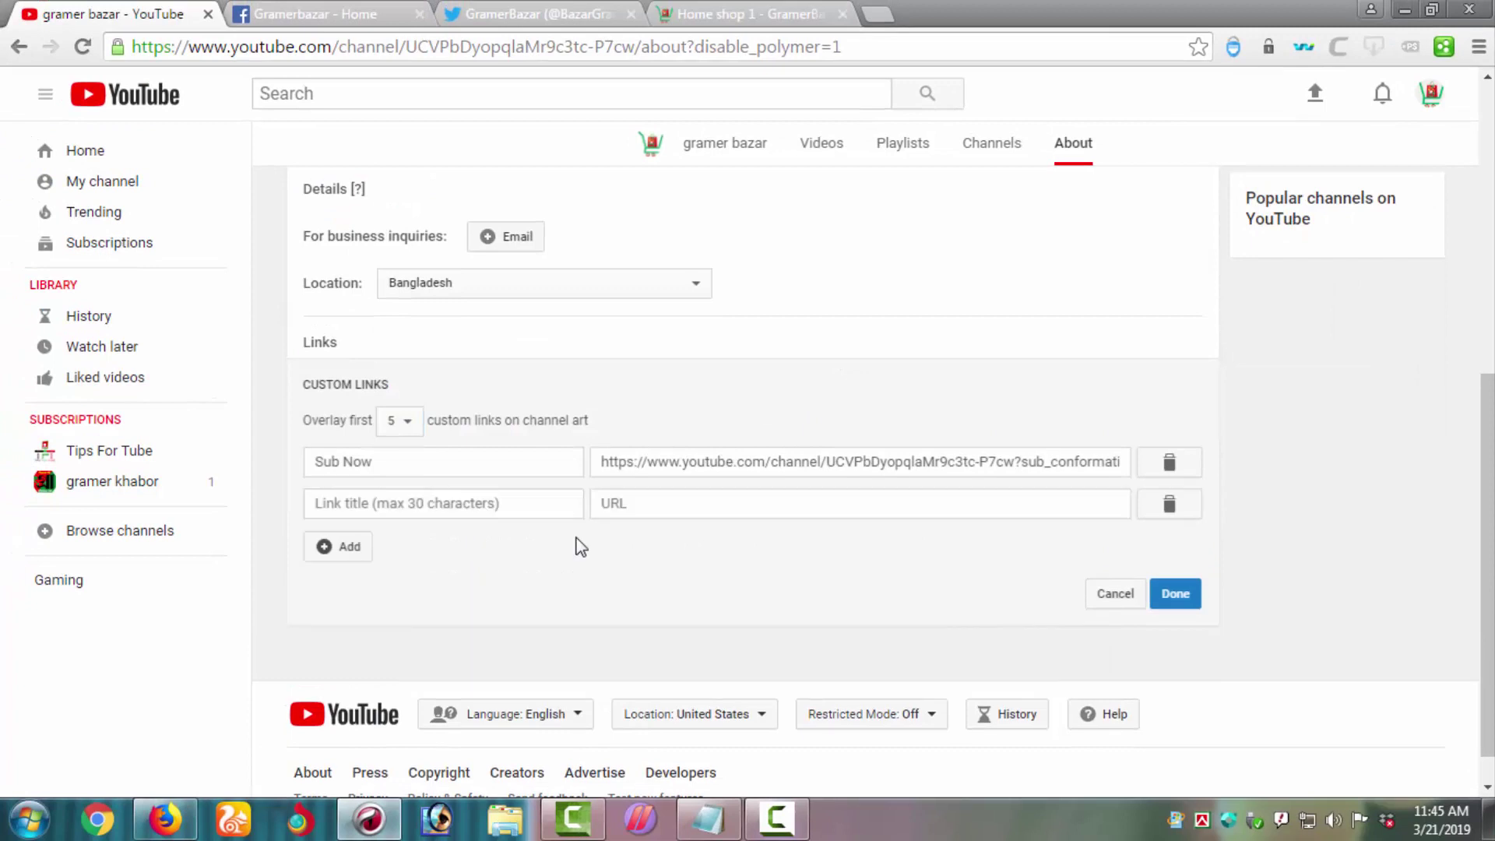
click(522, 509)
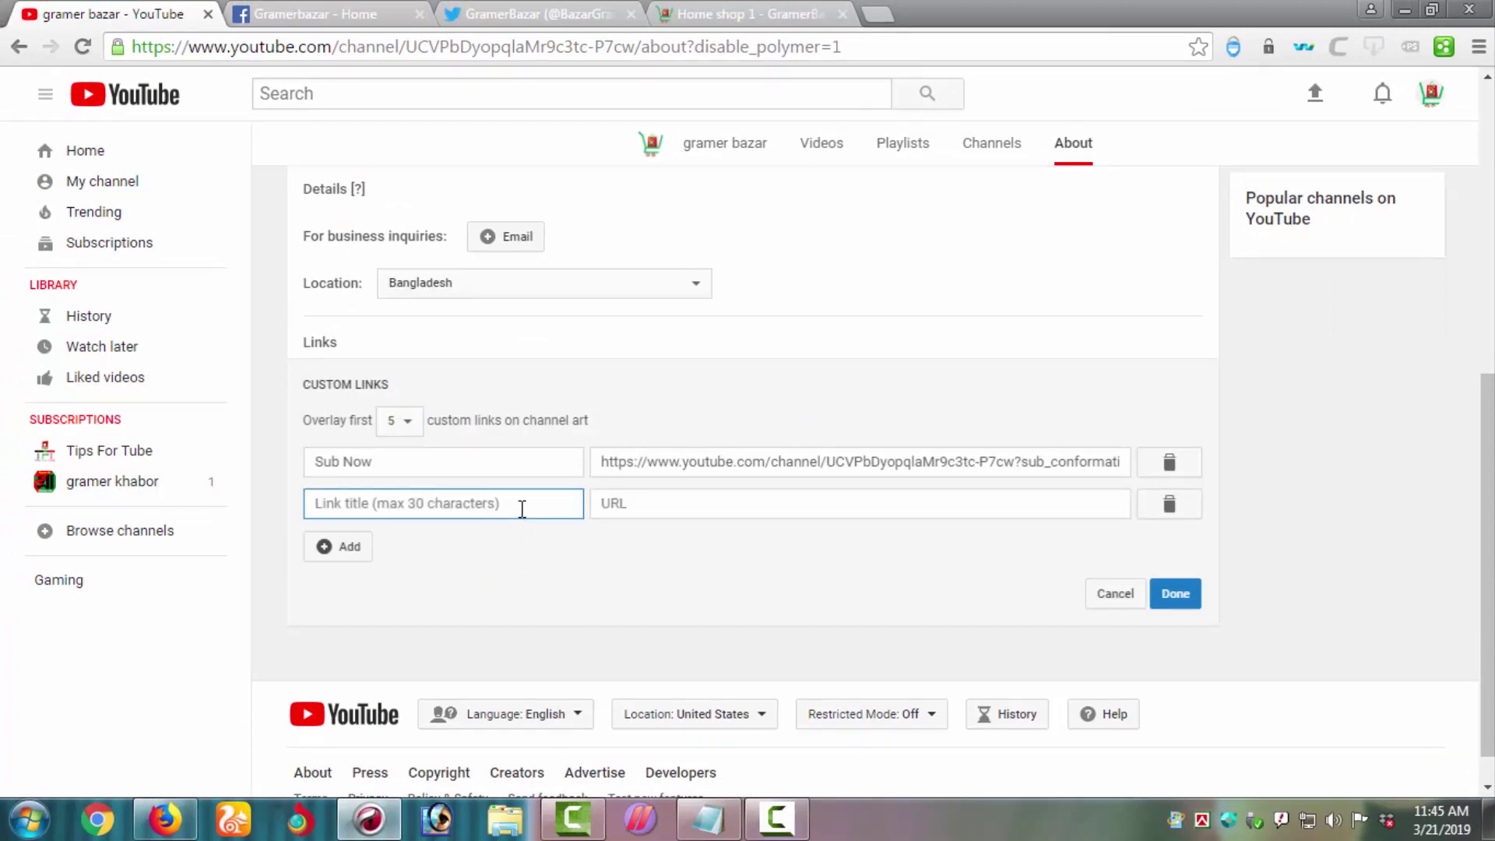
text(Fa)
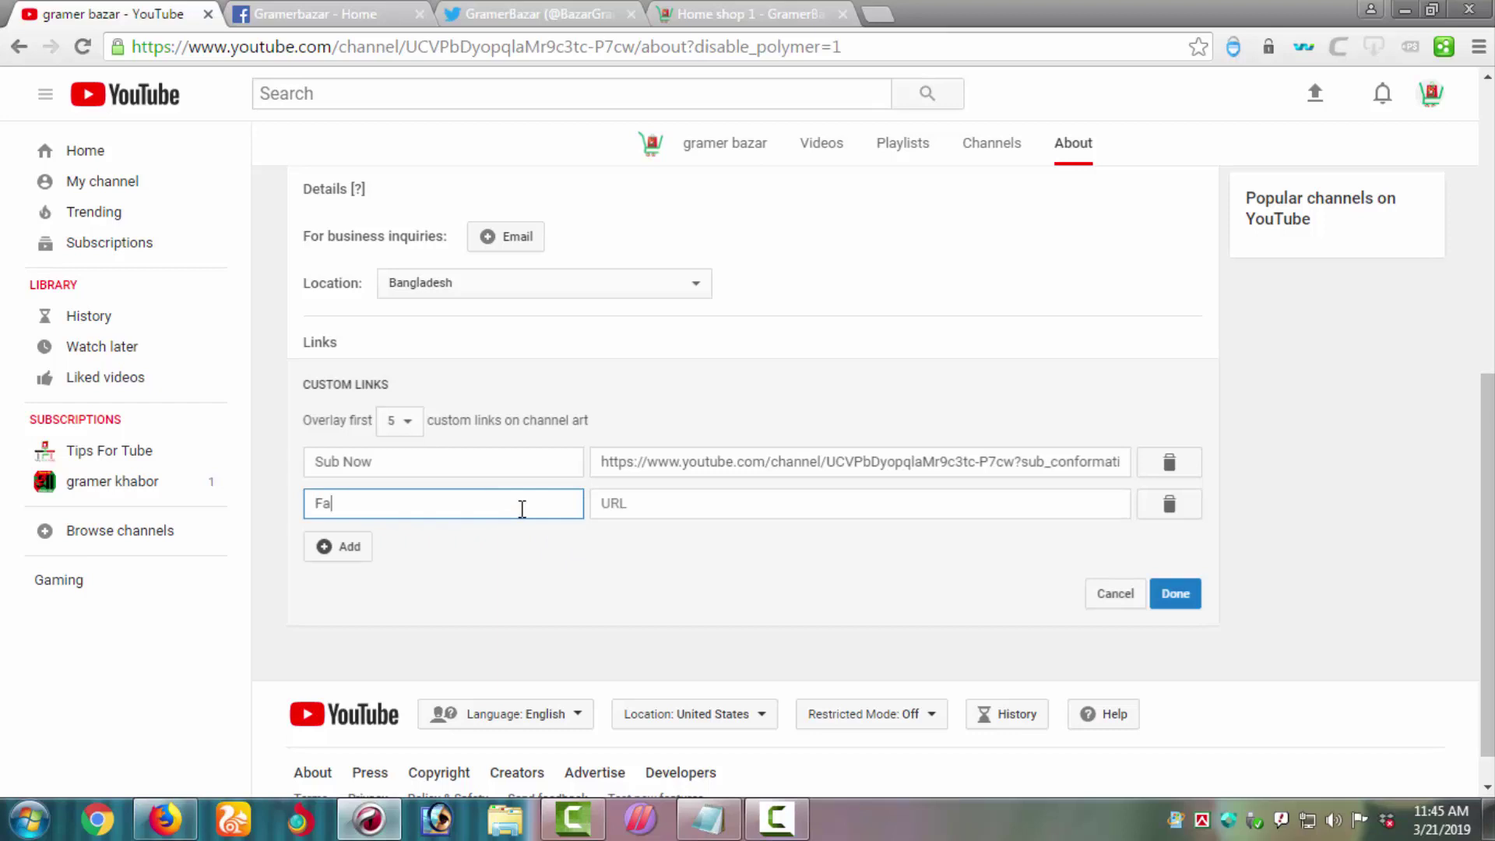
text(ge book)
Copy the web address of the Gramerbazar Facebook page.
click(367, 14)
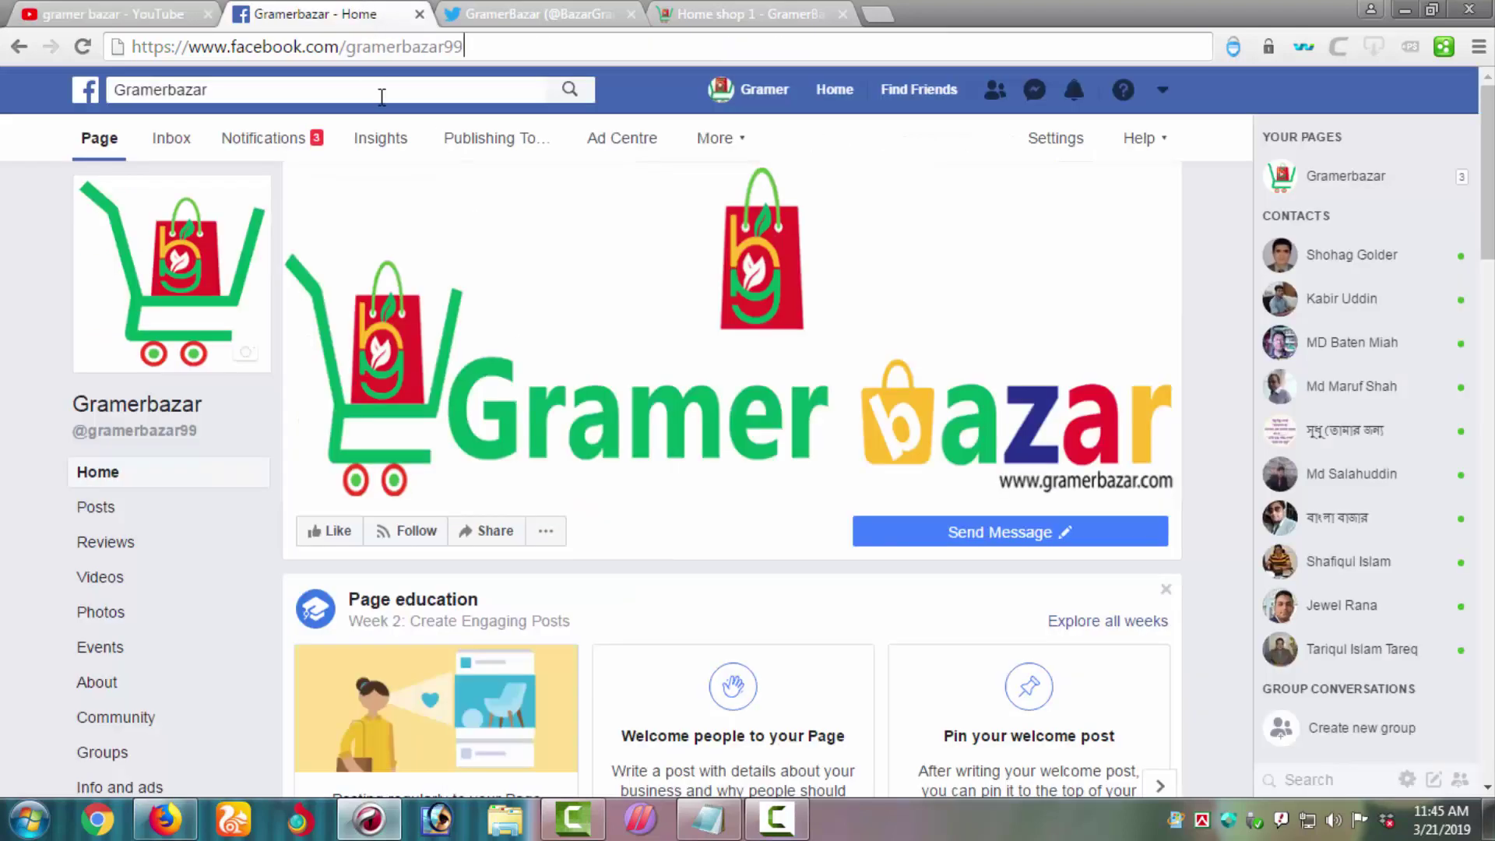
right_click(344, 46)
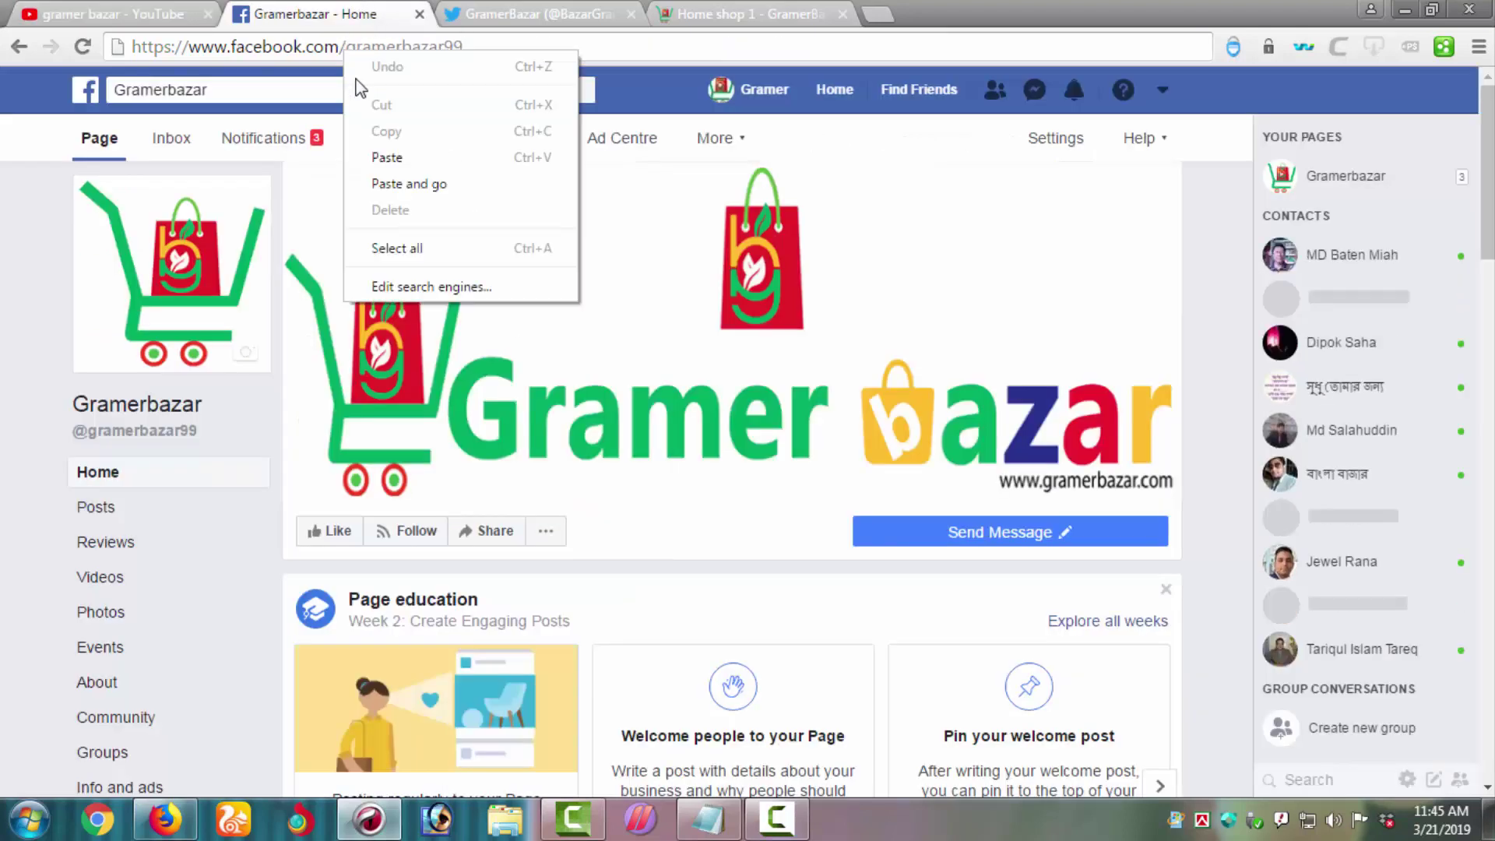
click(505, 54)
drag(499, 49, 128, 48)
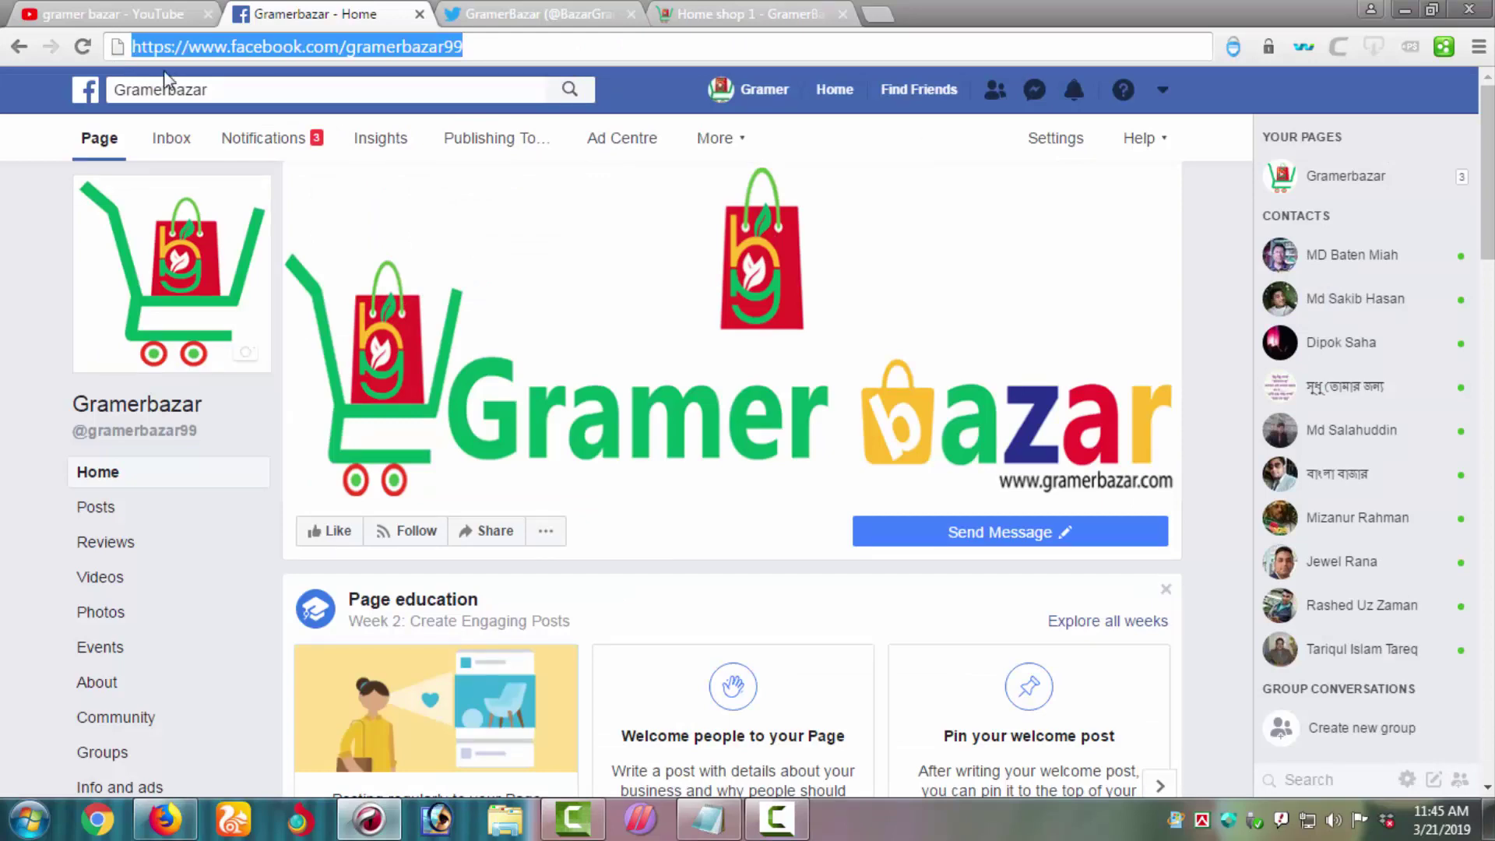
right_click(175, 49)
click(216, 134)
Set the URL of the "Fage book" custom link to the copied Facebook page address and save the links.
click(117, 13)
click(657, 506)
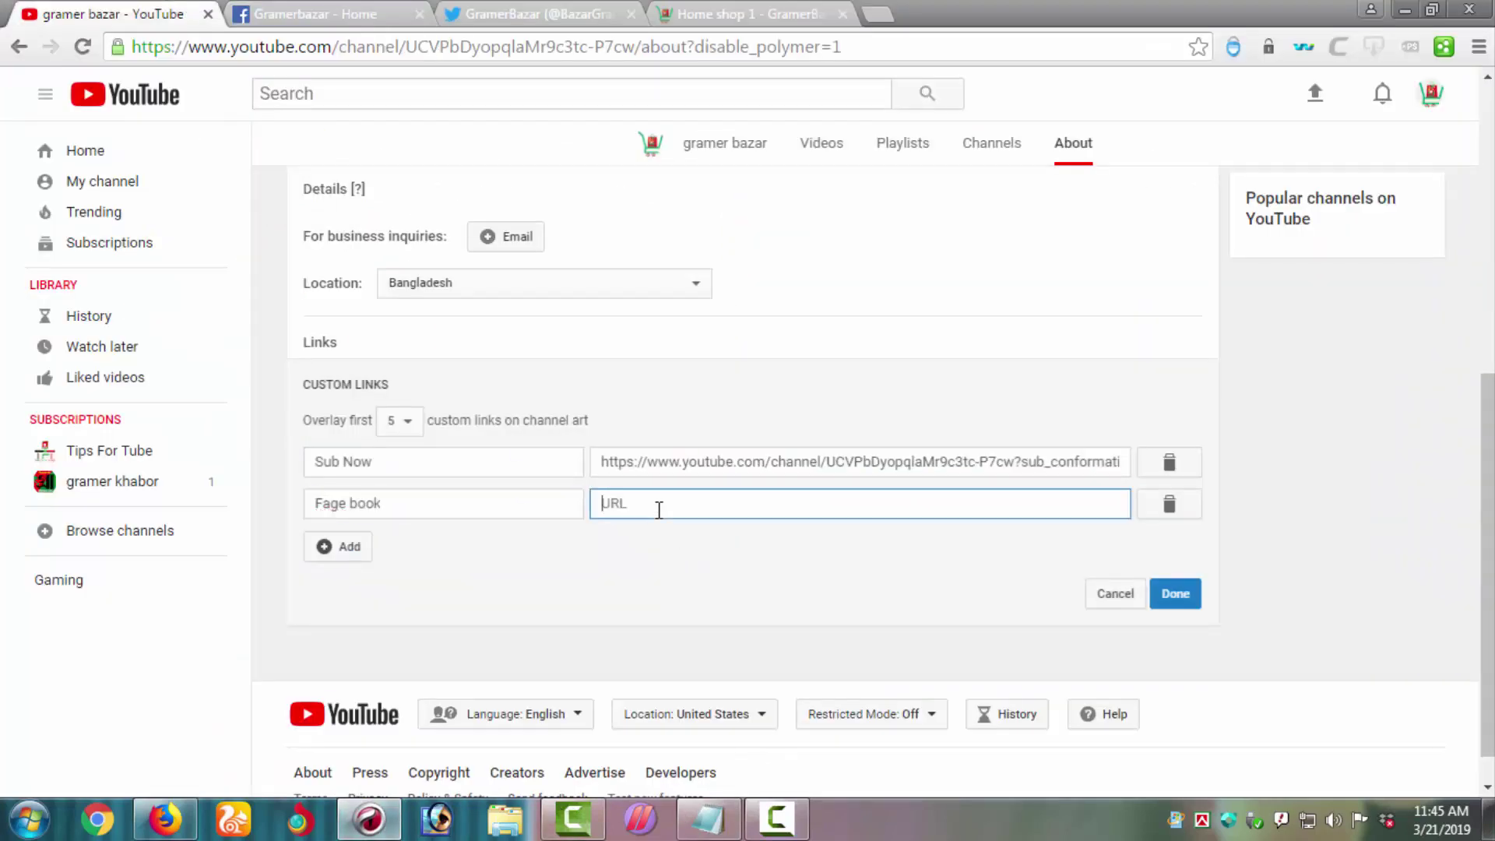
right_click(657, 507)
click(726, 358)
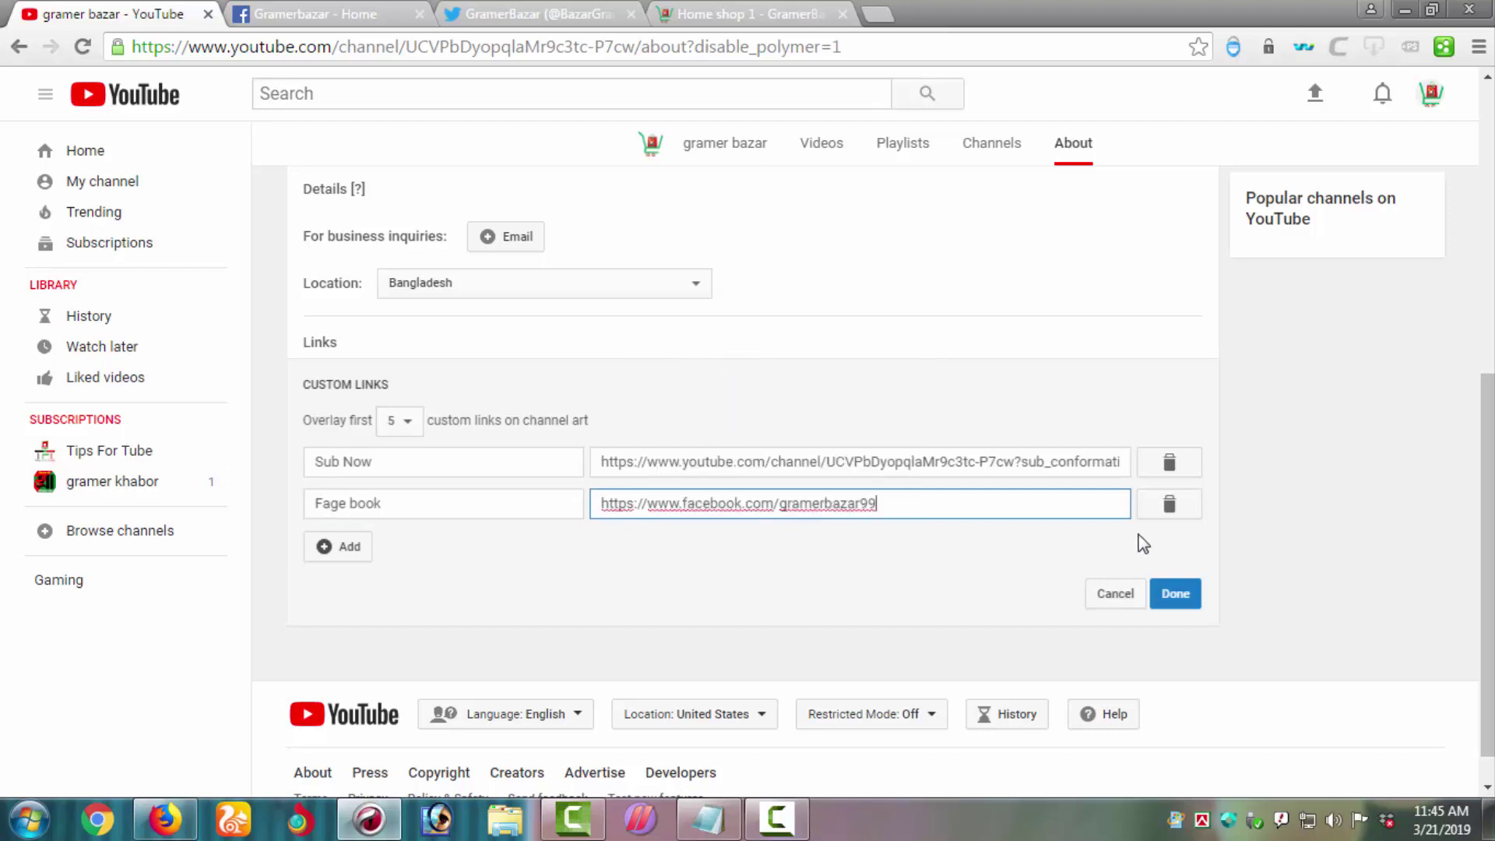
click(1180, 598)
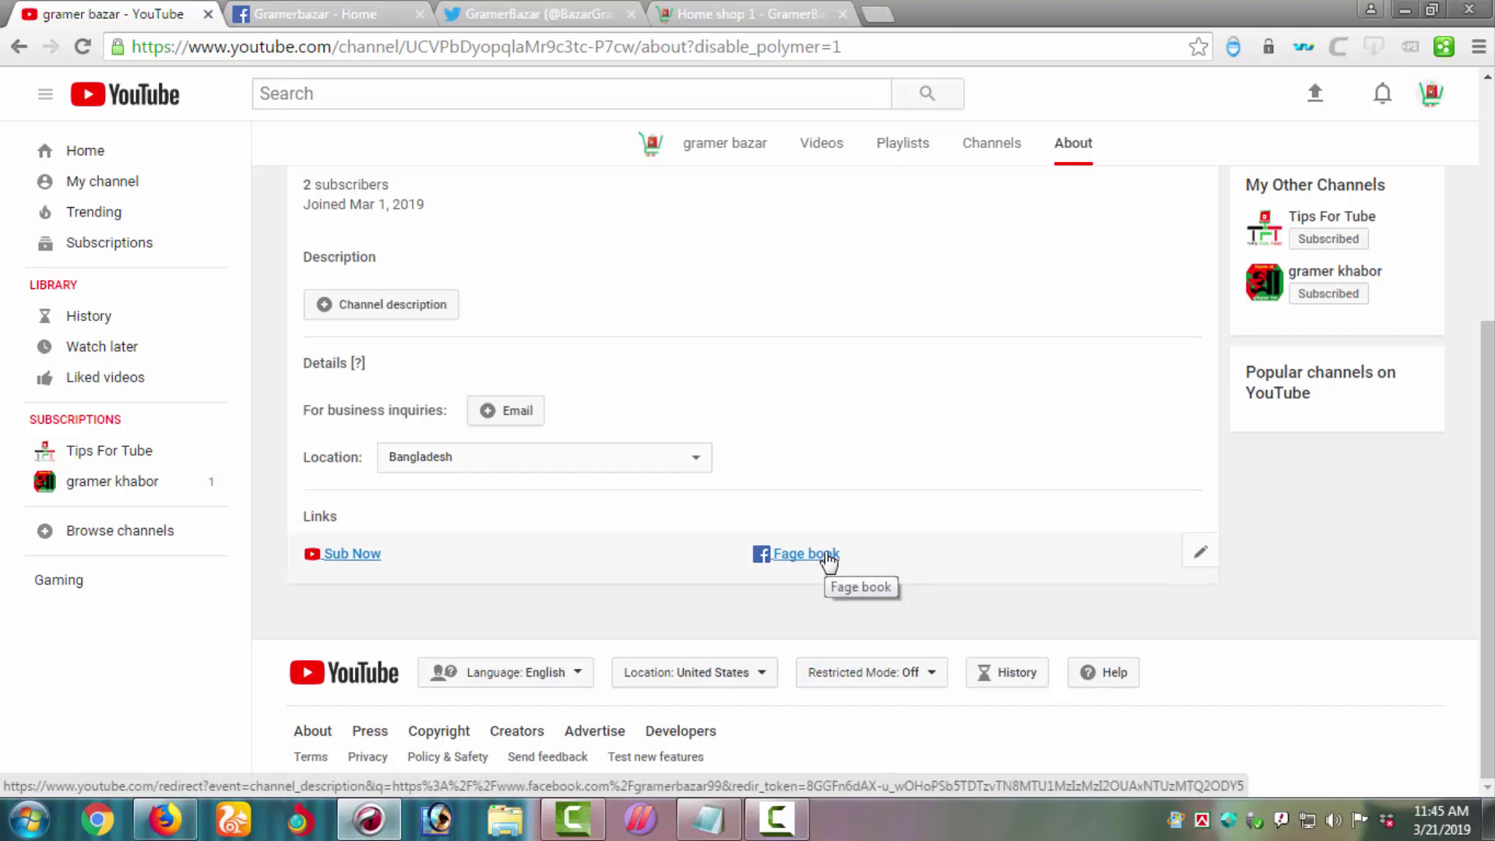
Reopen the channel's custom links for editing and add a third link titled "Twitter".
click(1200, 553)
scroll(1031, 534, down, 1)
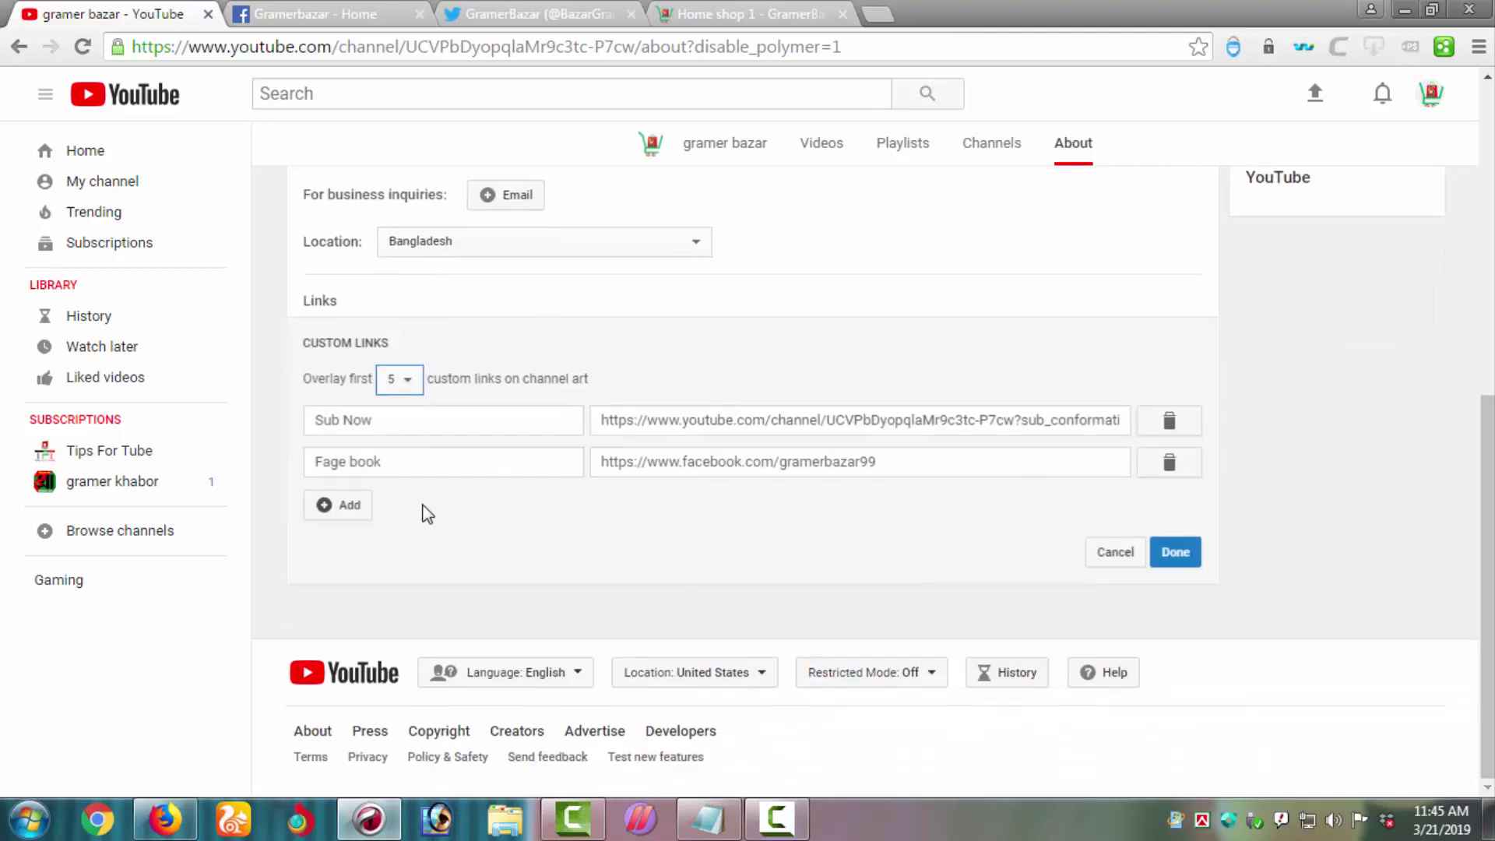
click(342, 508)
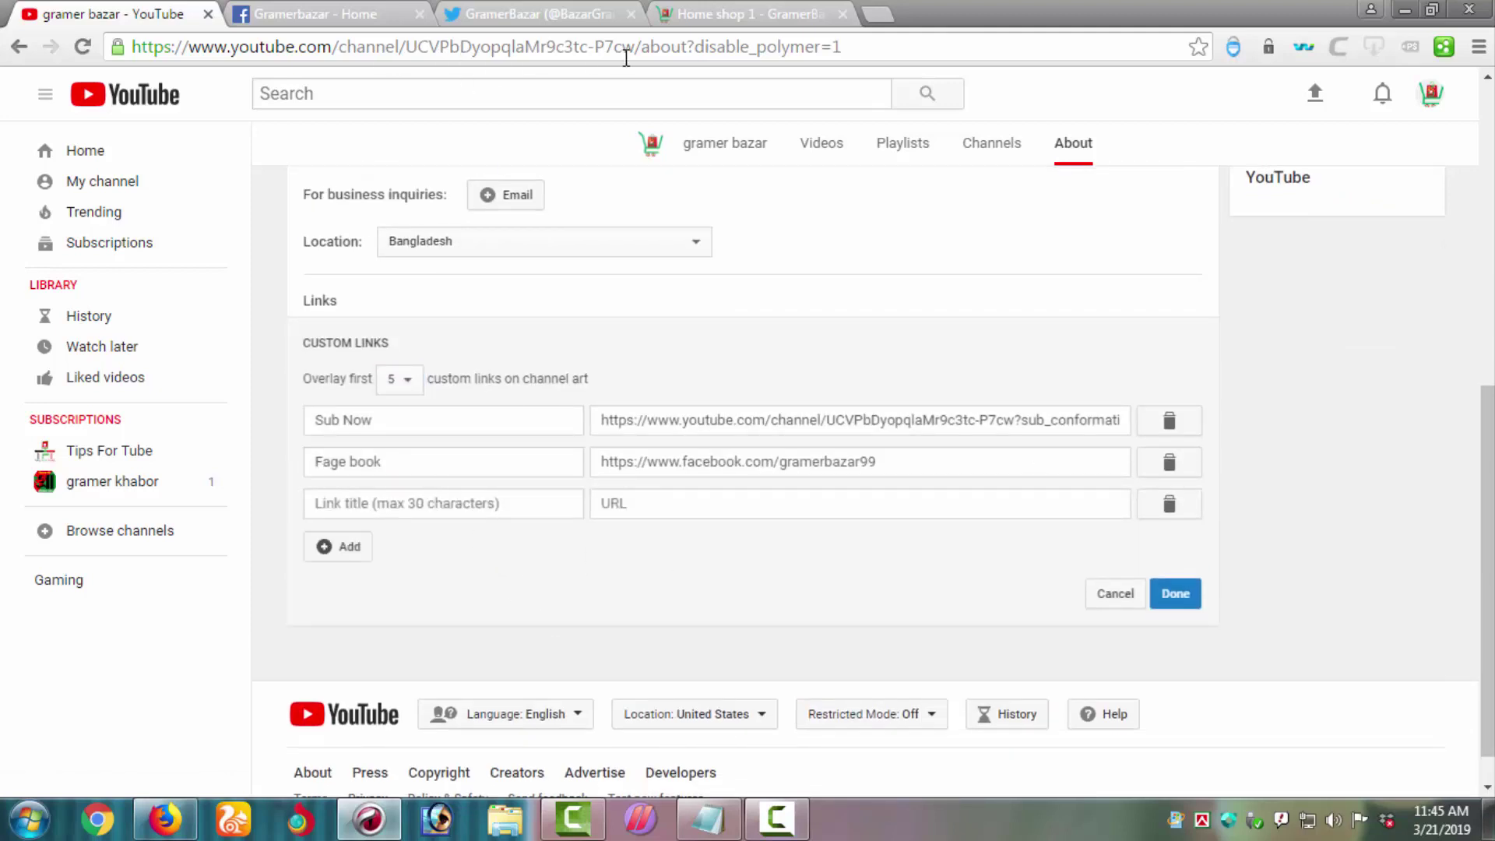
click(458, 505)
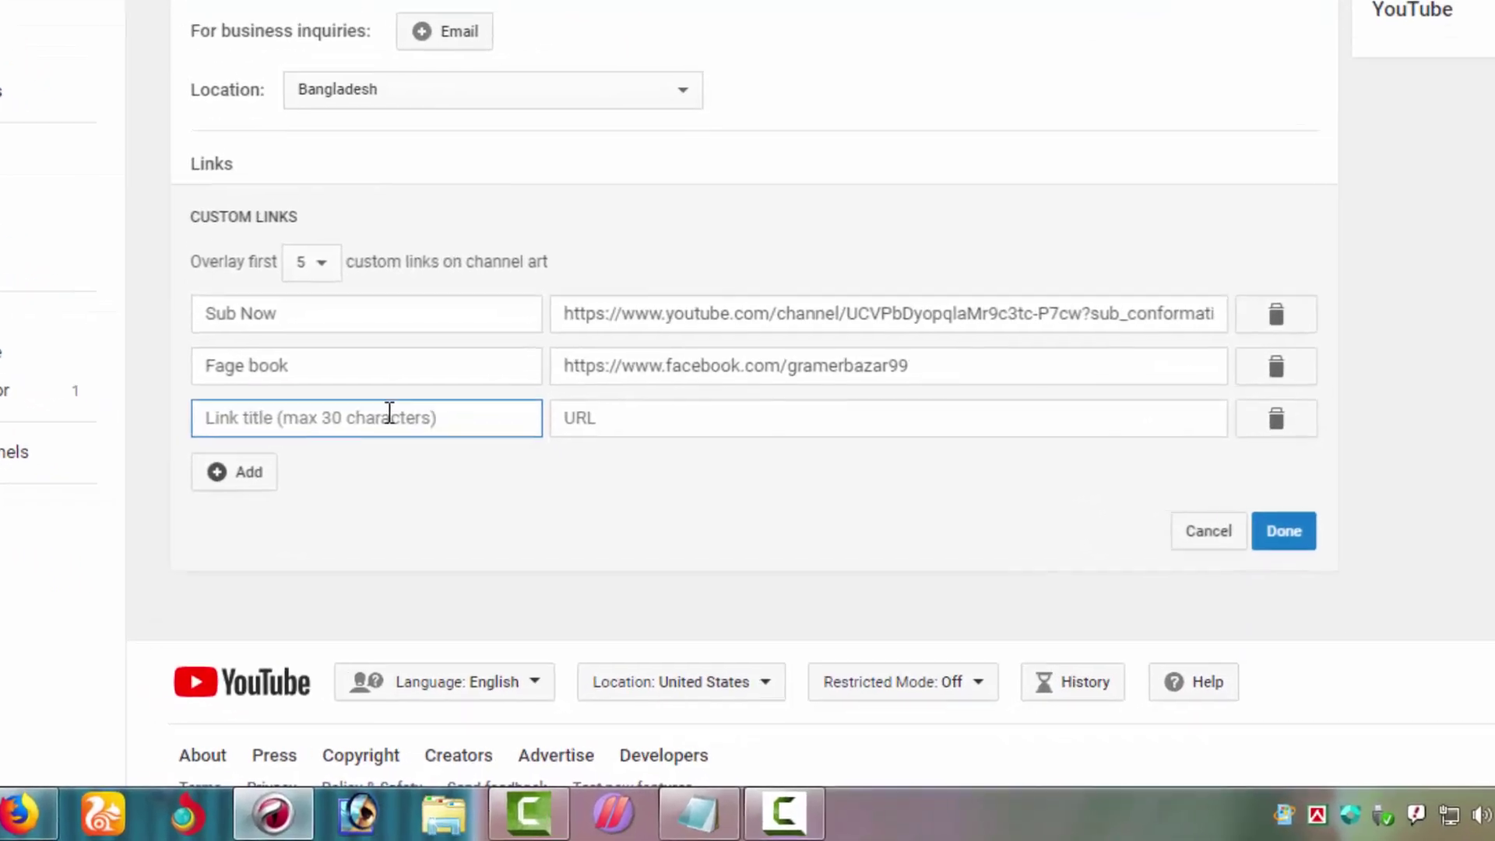
text(Tw)
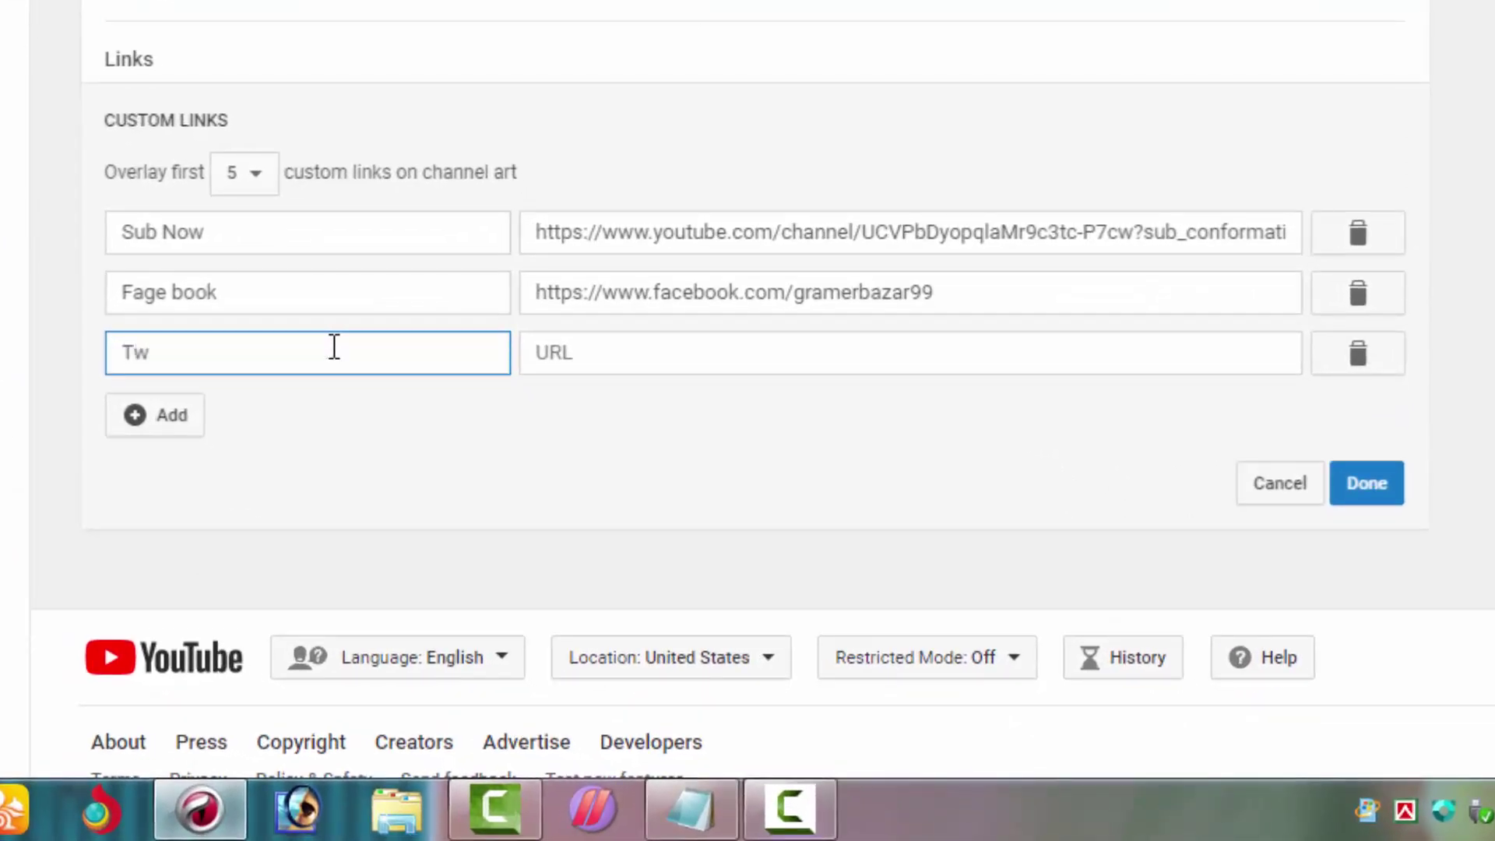
text(itter)
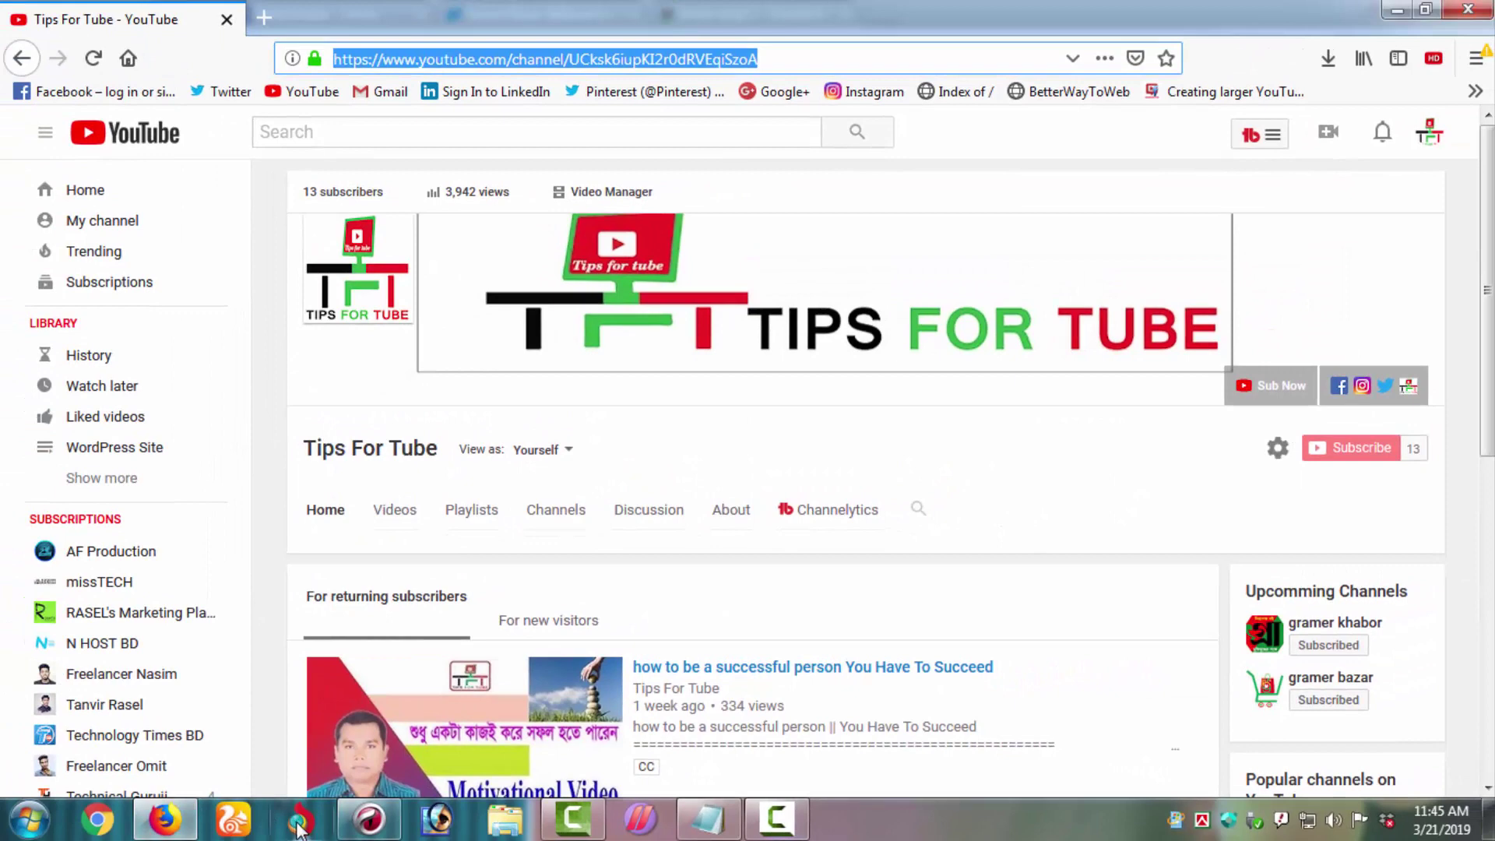
Load twitter.com in a new tab of the gramer bazar browser, open the GramerBazar profile and copy its web address.
click(369, 819)
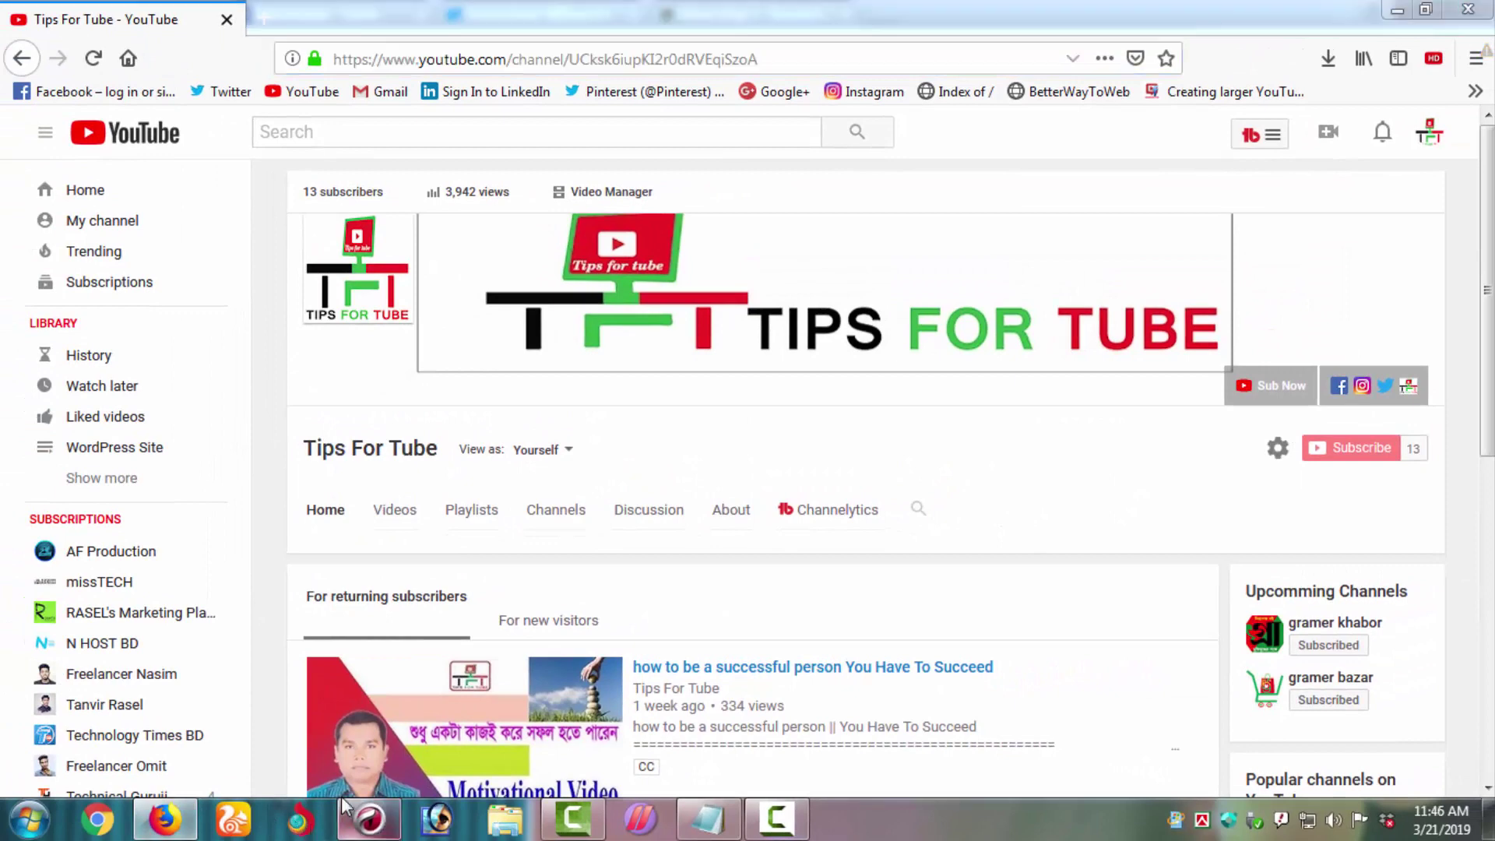
click(879, 17)
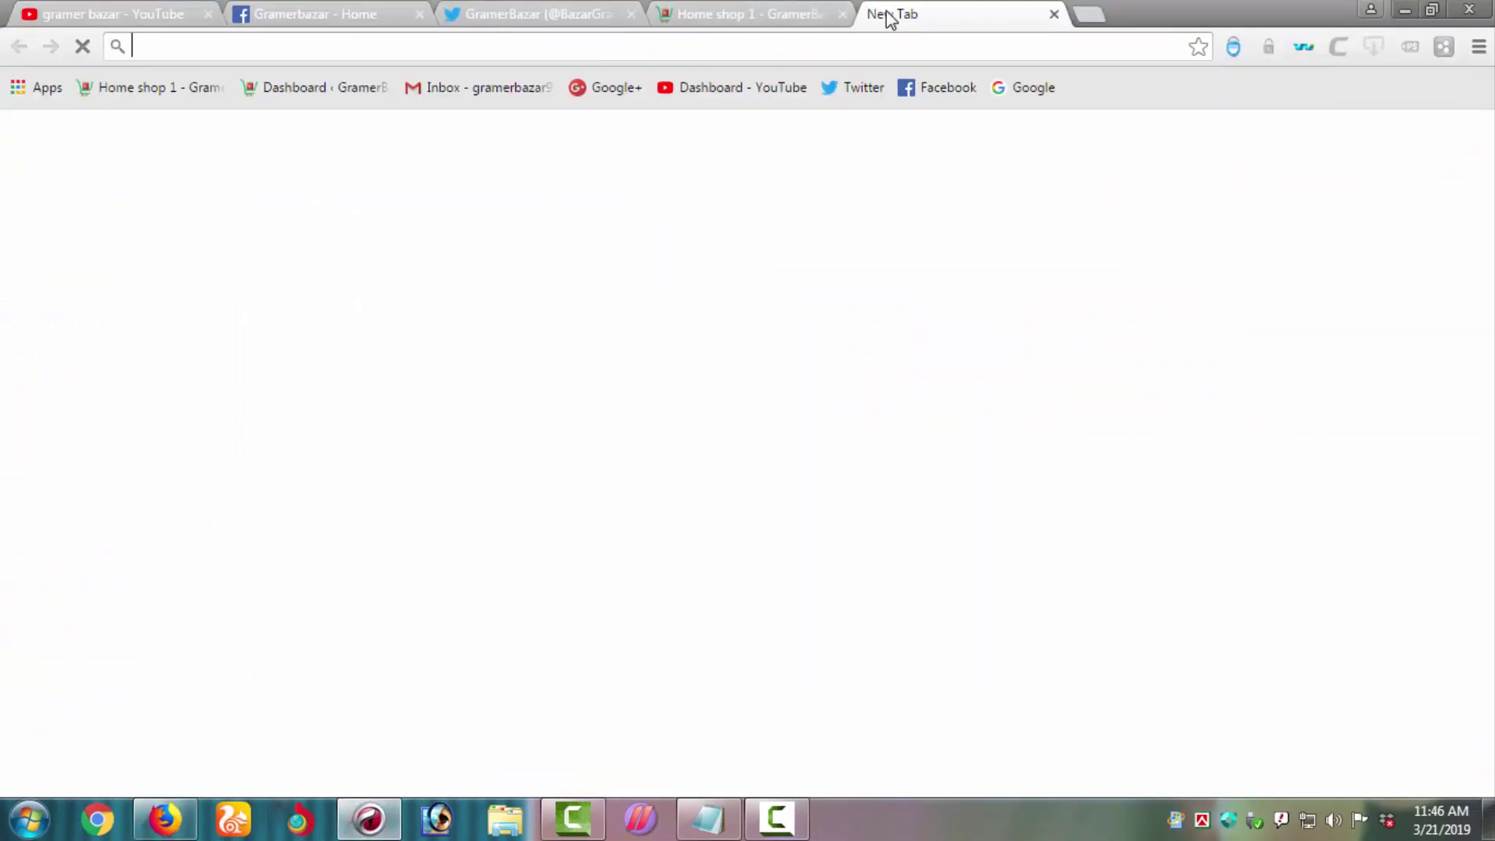
text(twitter.com)
key(Return)
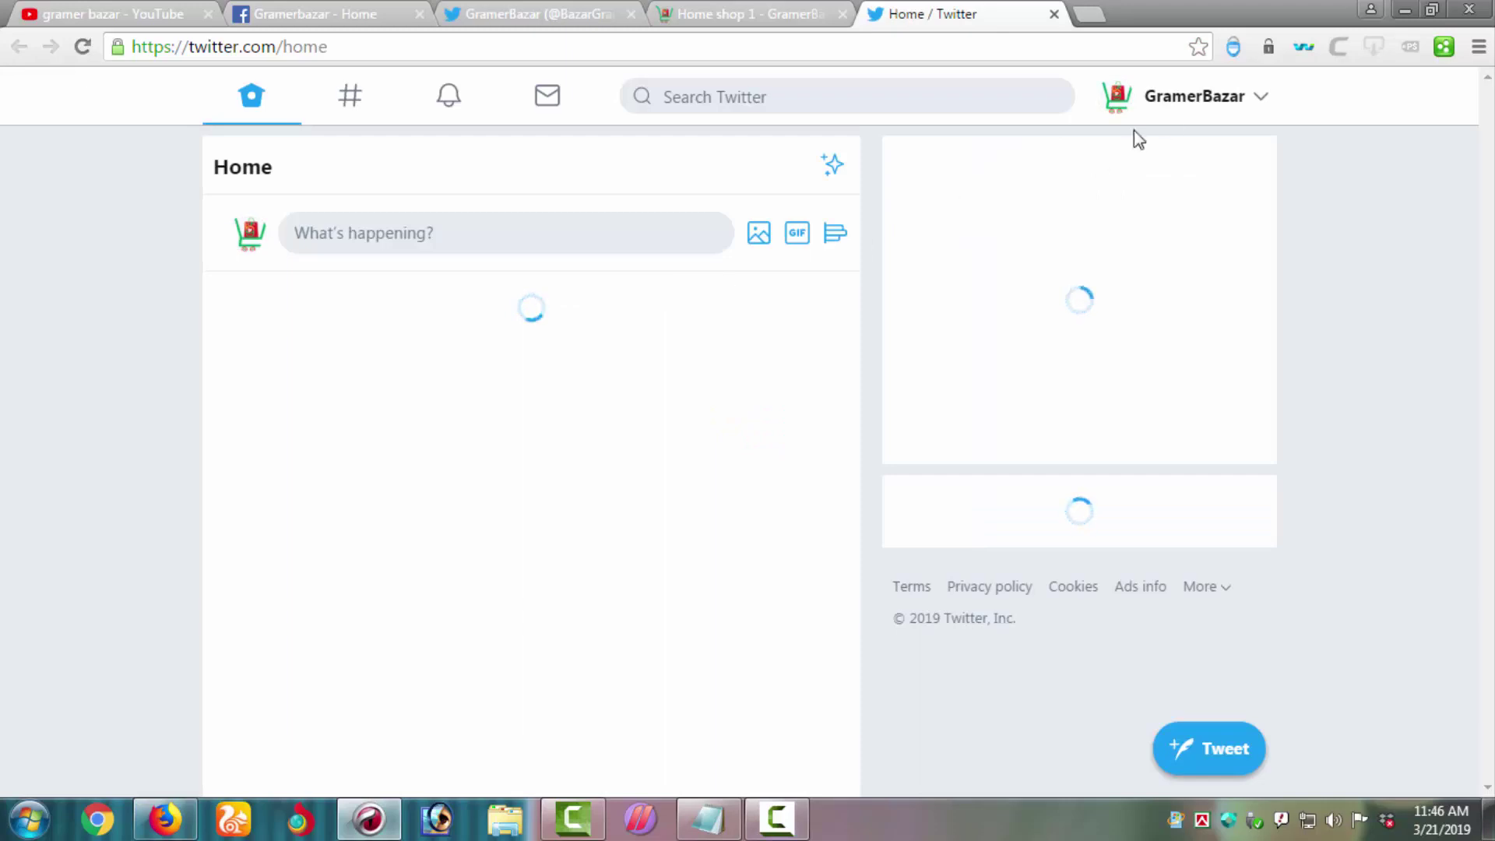
click(1256, 103)
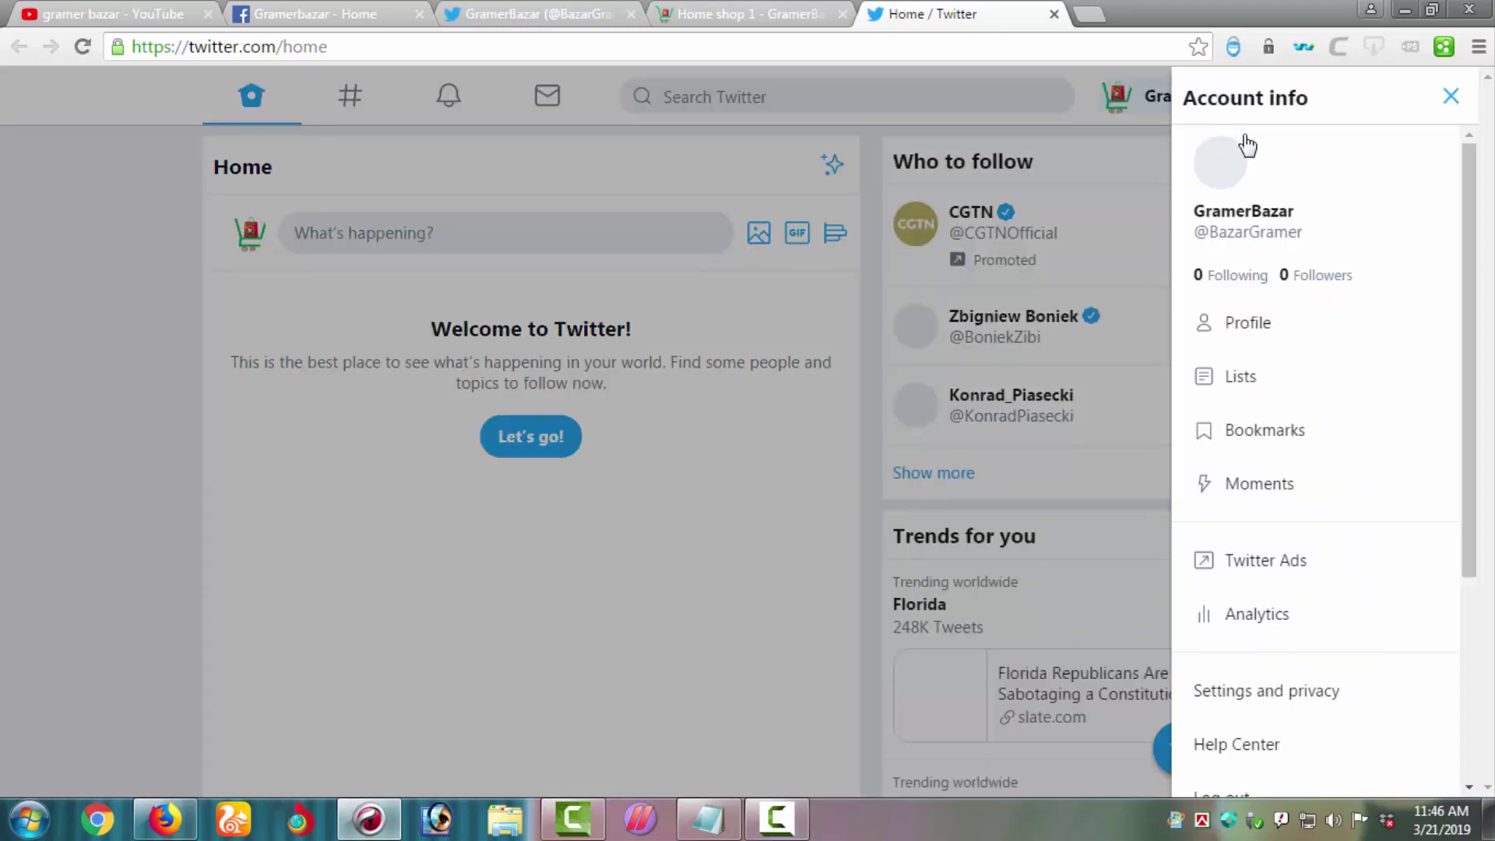
click(1266, 216)
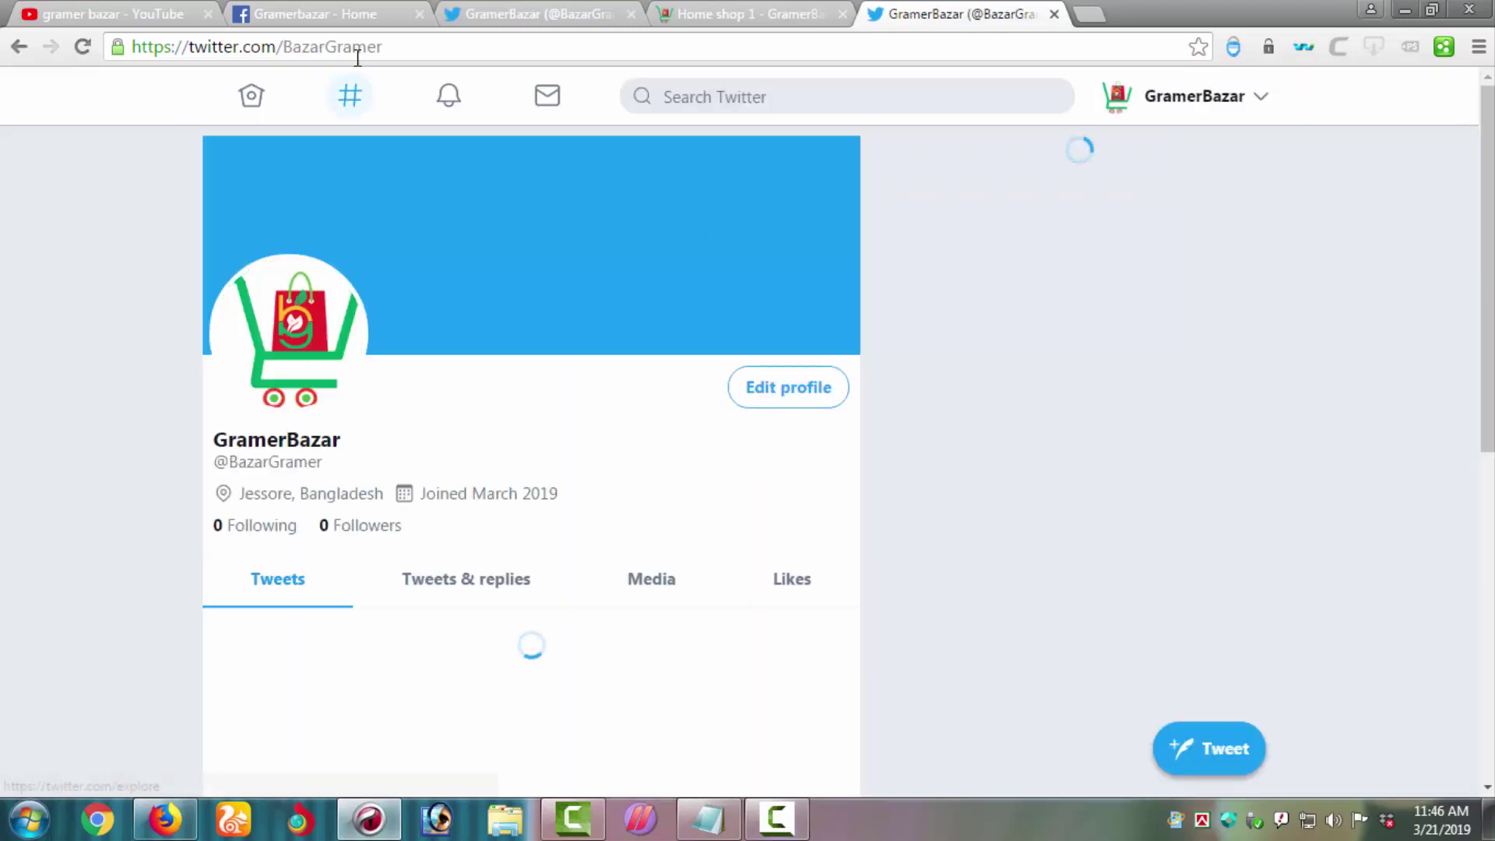
right_click(348, 46)
click(394, 127)
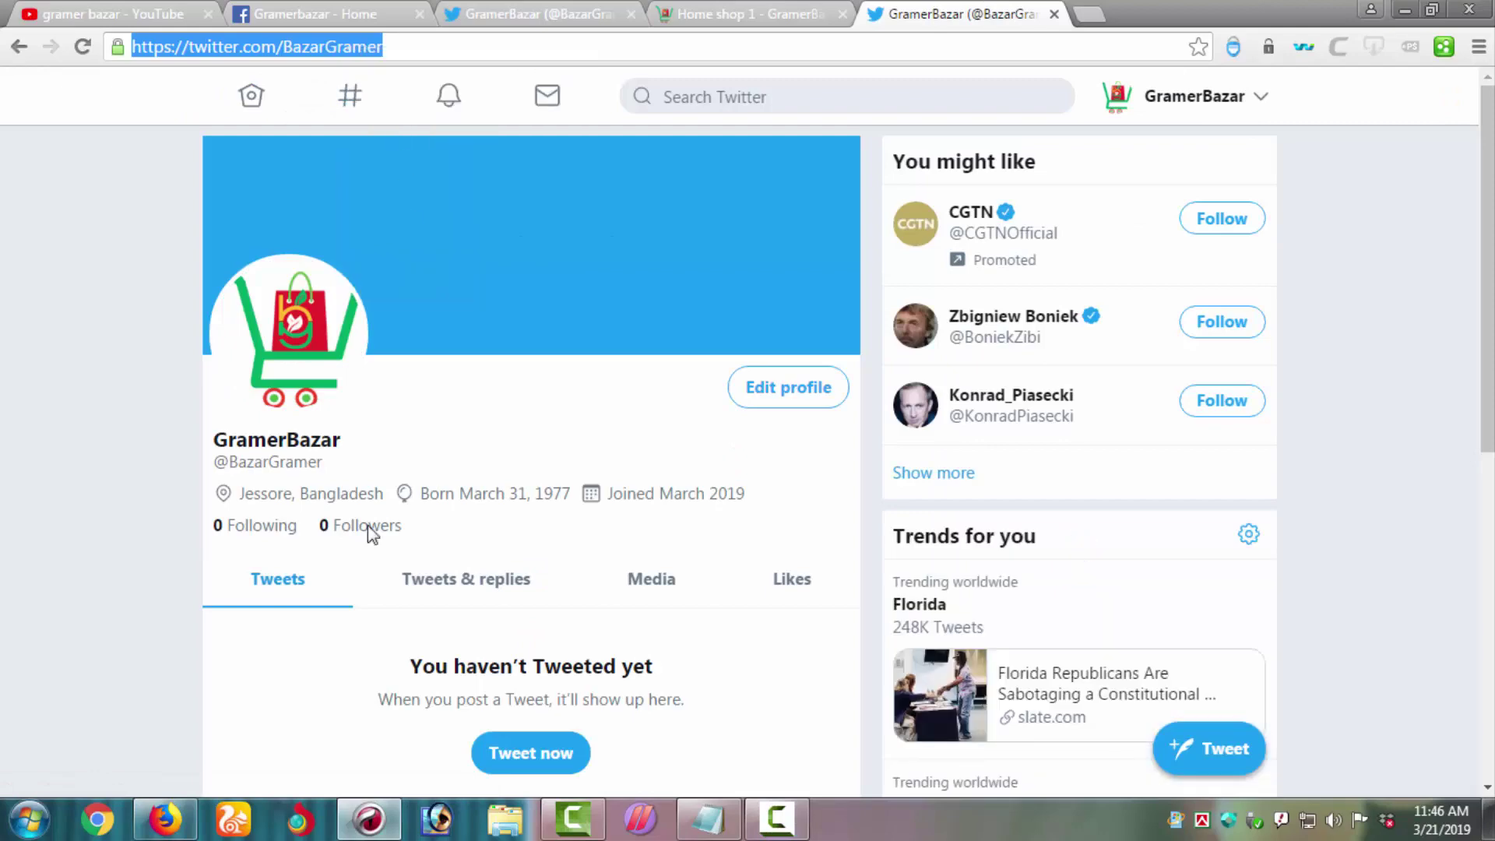
click(382, 818)
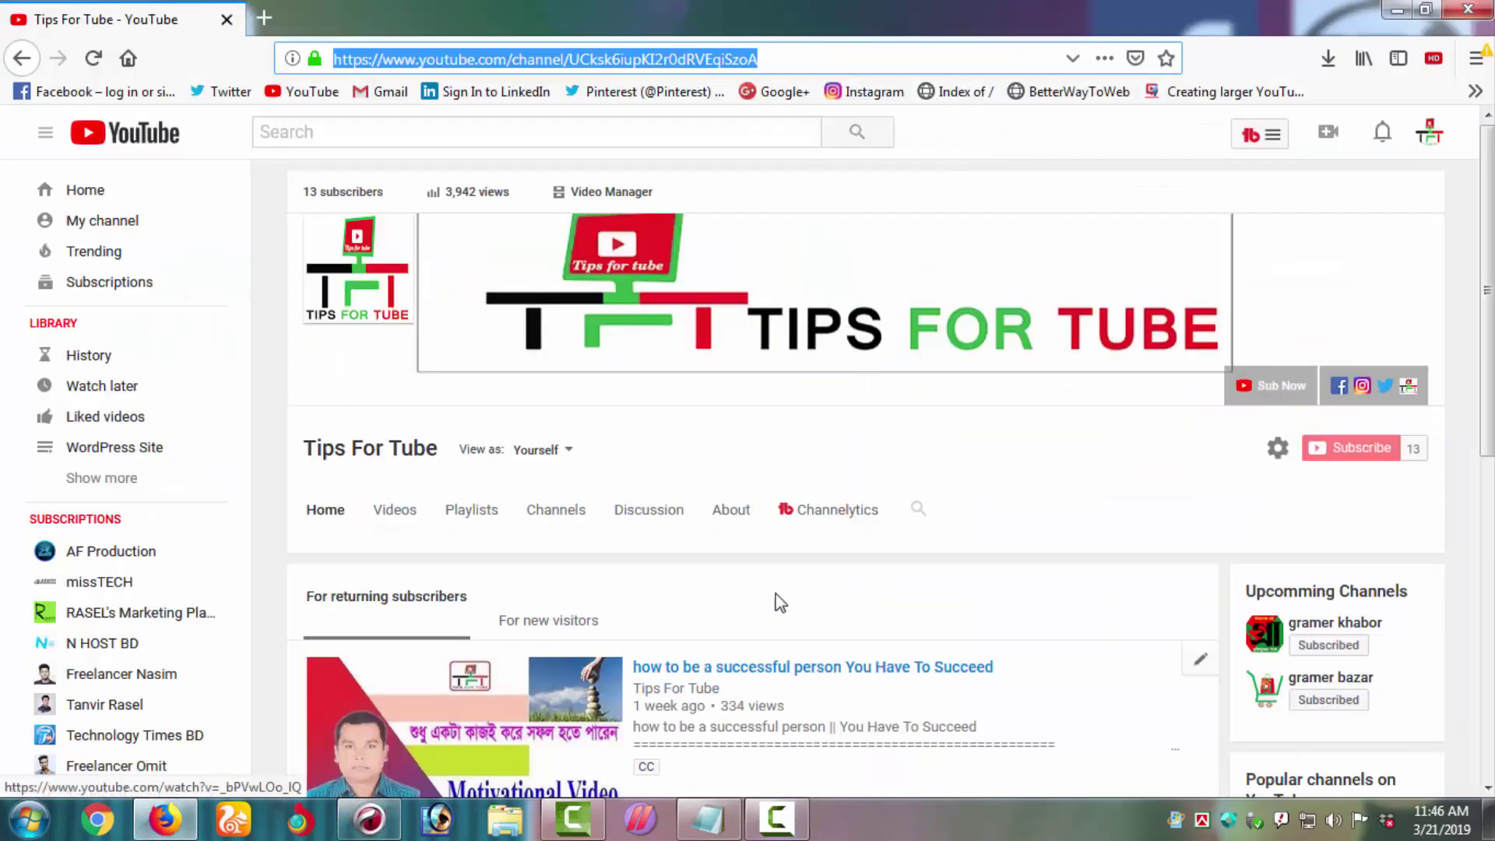
scroll(782, 599, down, 4)
click(369, 818)
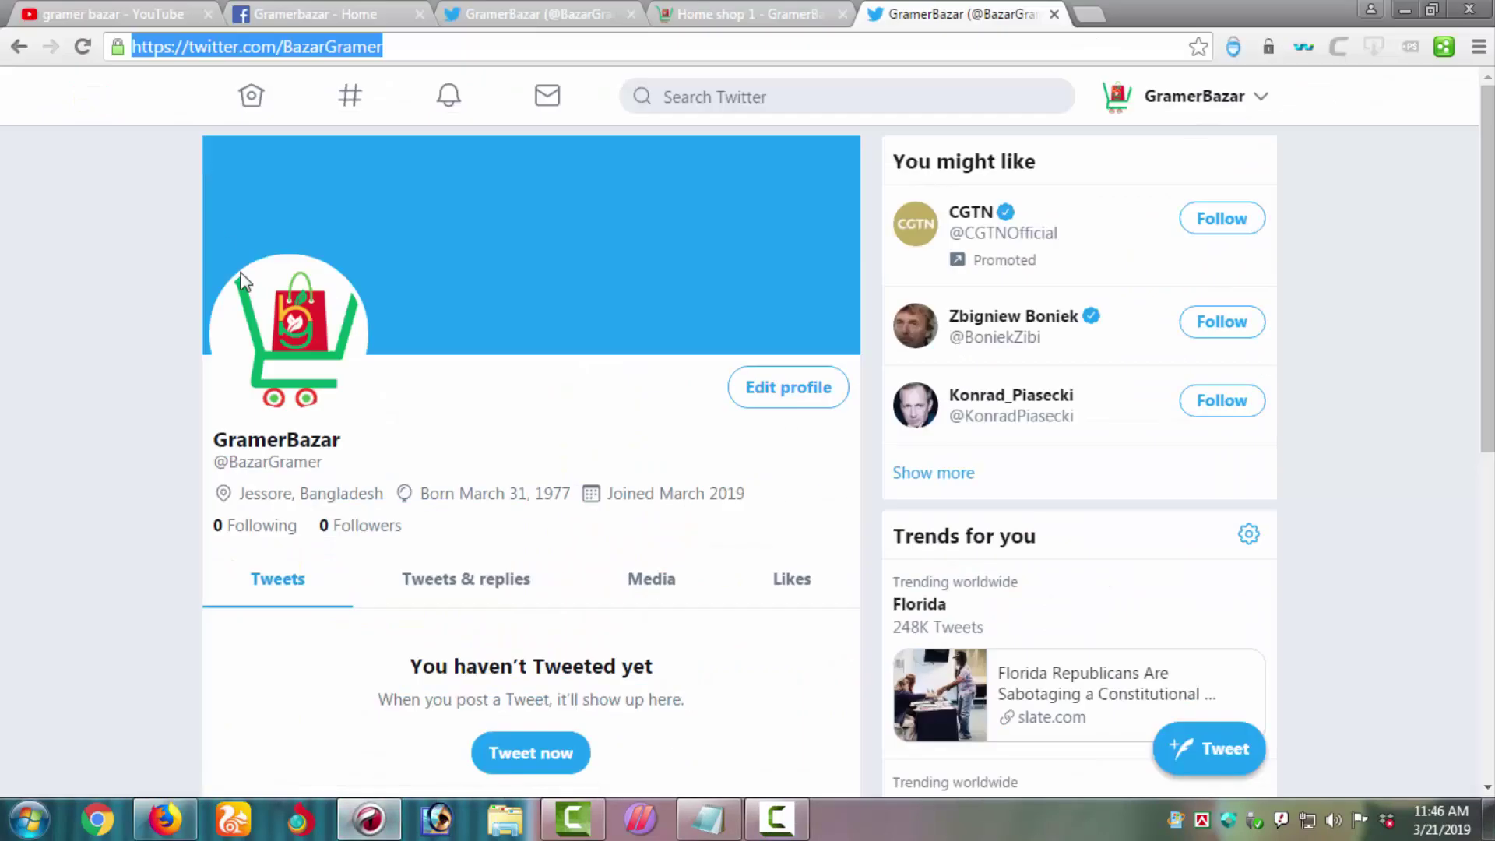
Paste the copied profile address as the URL of the "Twitter" custom link on YouTube, save, and check the channel art overlay.
click(112, 14)
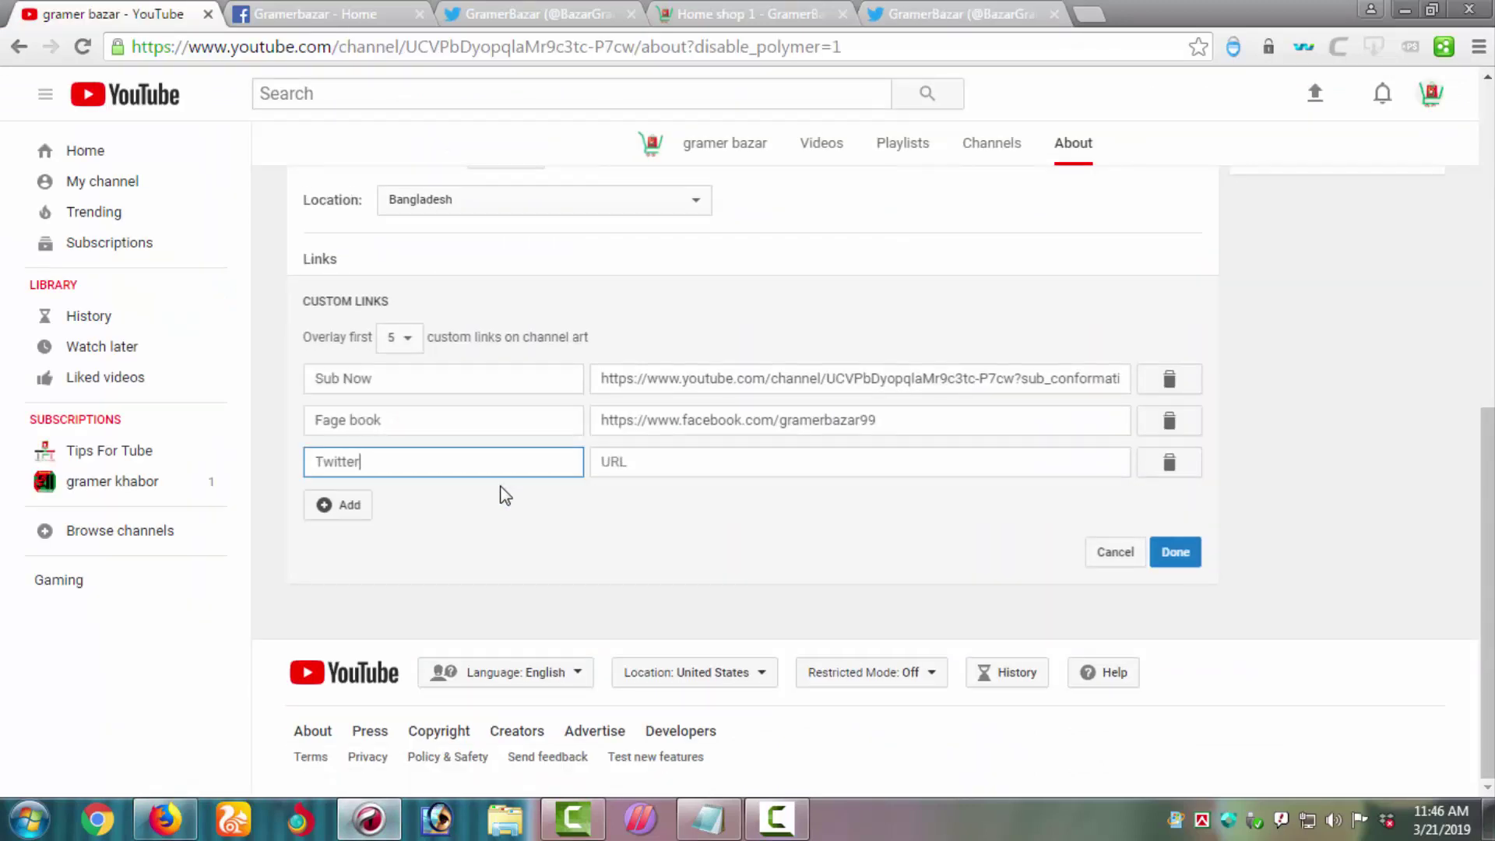
click(666, 471)
right_click(666, 470)
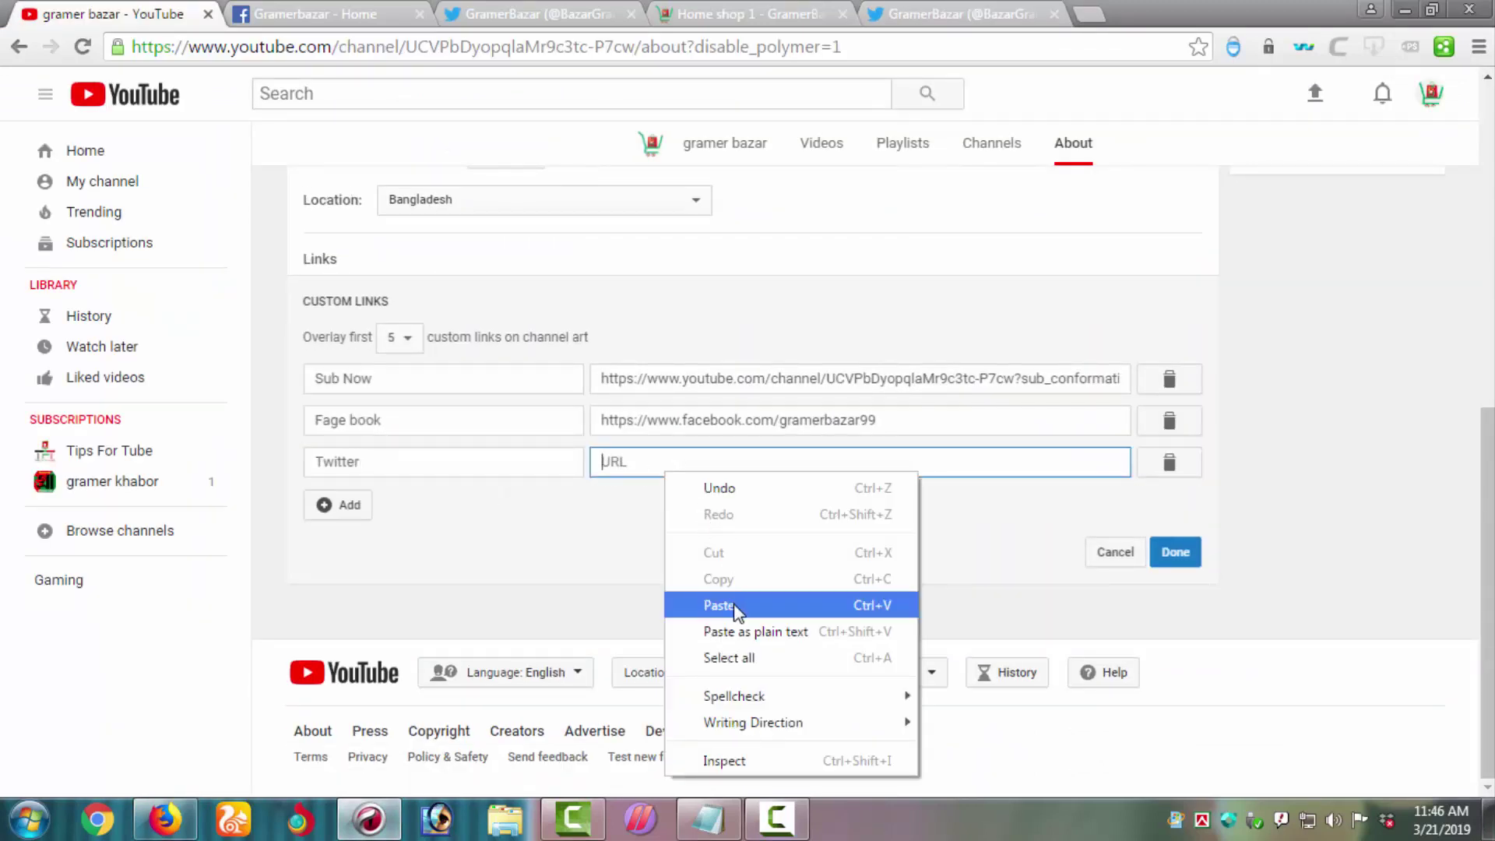
click(687, 605)
click(1176, 553)
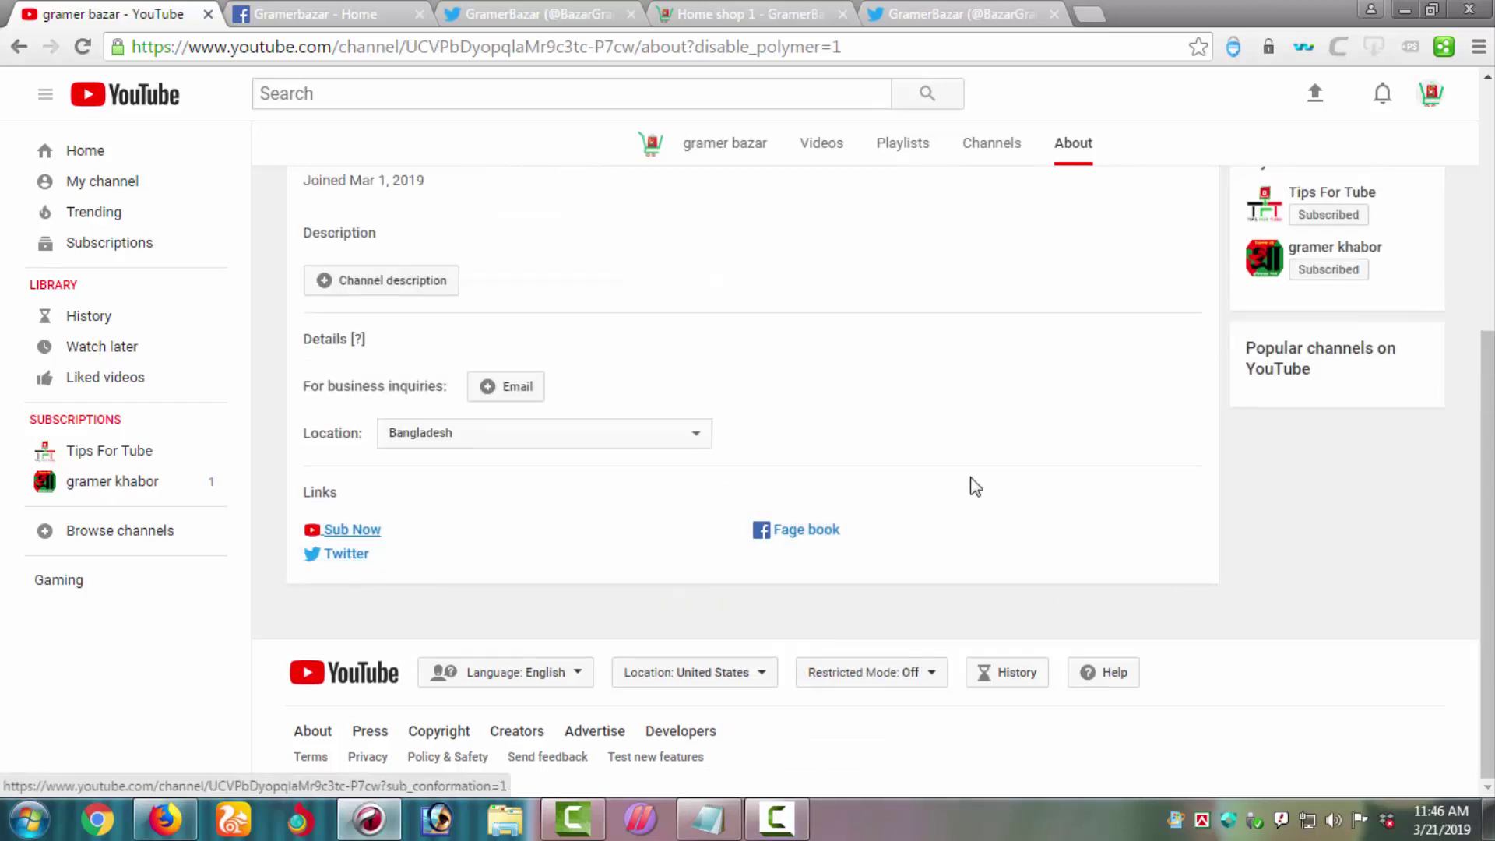
scroll(975, 486, up, 4)
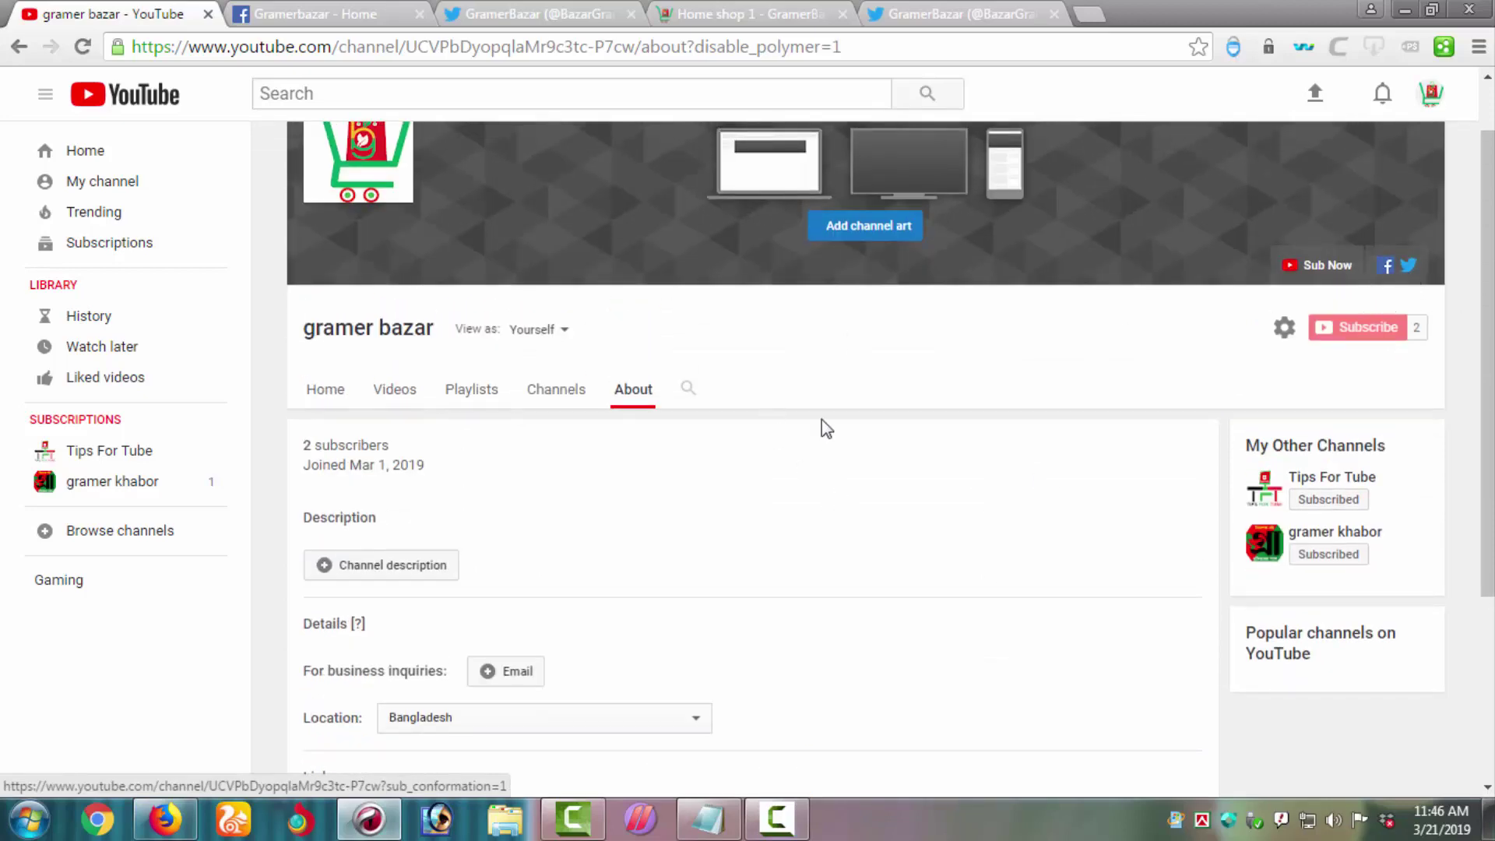
Switch to Firefox, load instagram.com in a new tab, open the account's own profile and copy its web address.
click(165, 819)
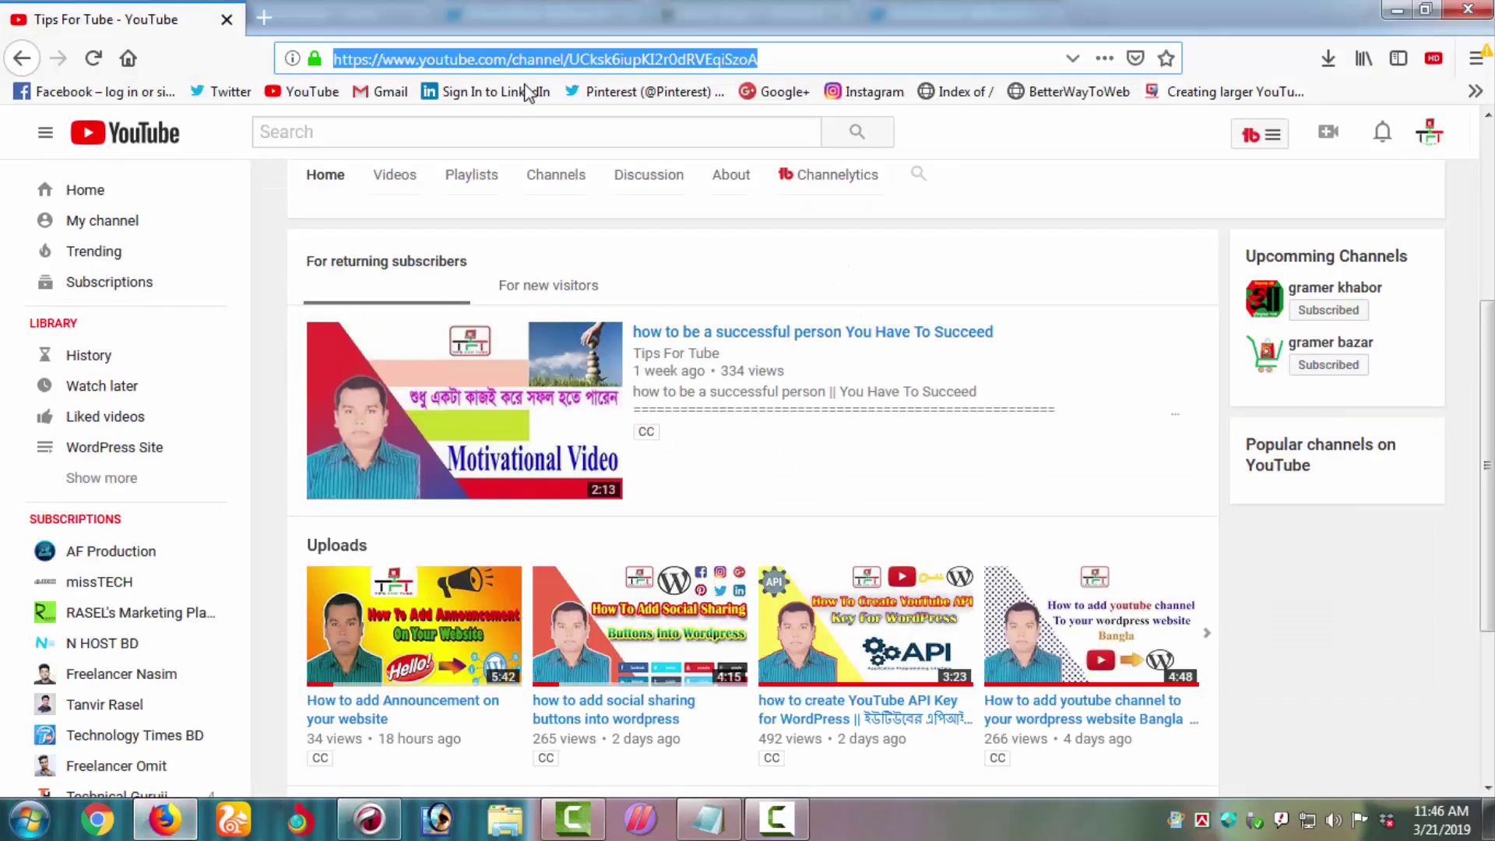
key(ctrl+t)
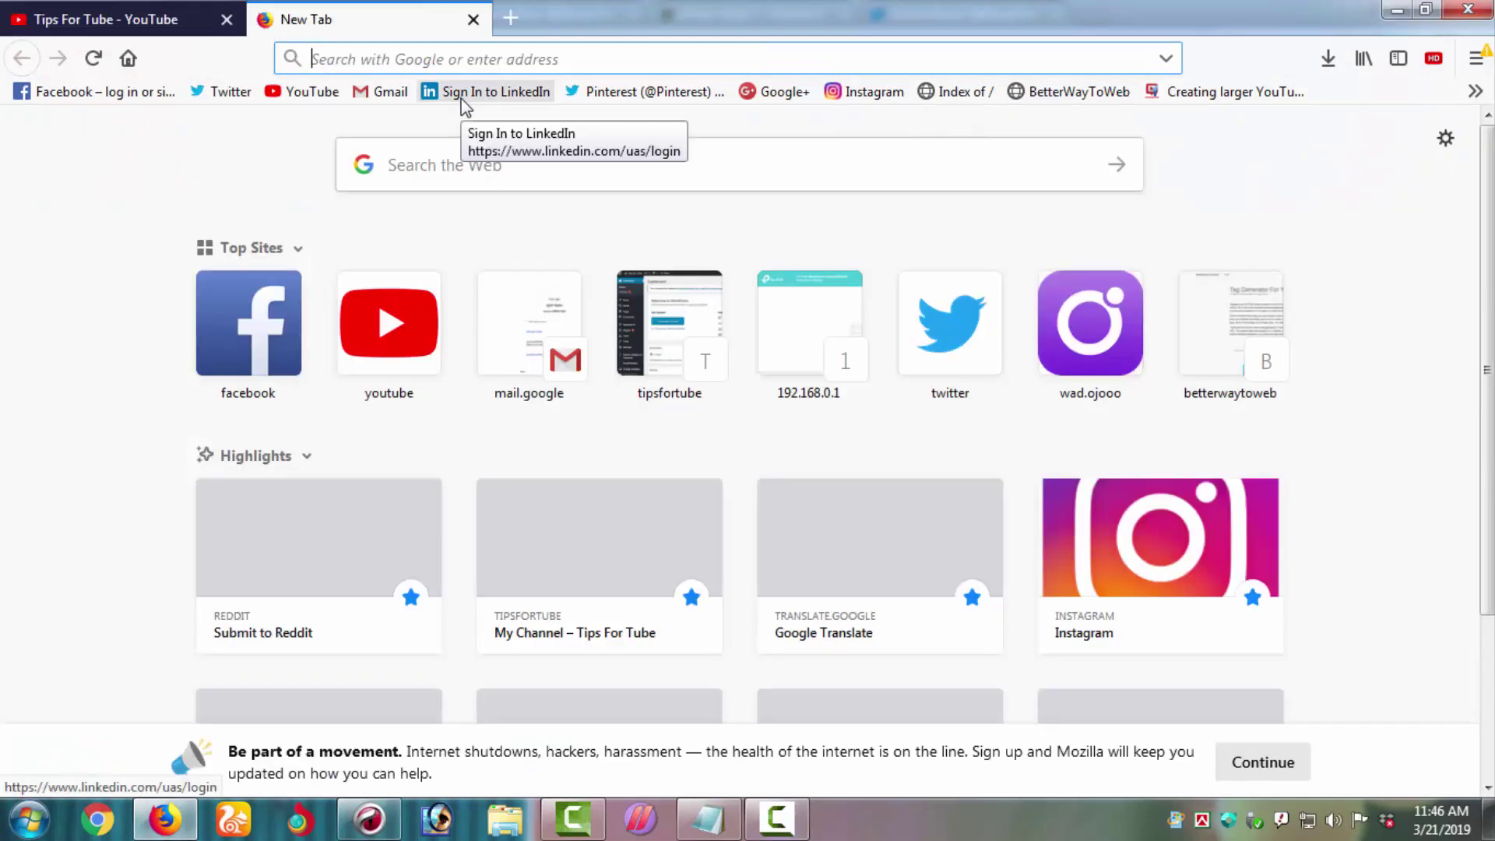
text(instagram.com)
click(465, 104)
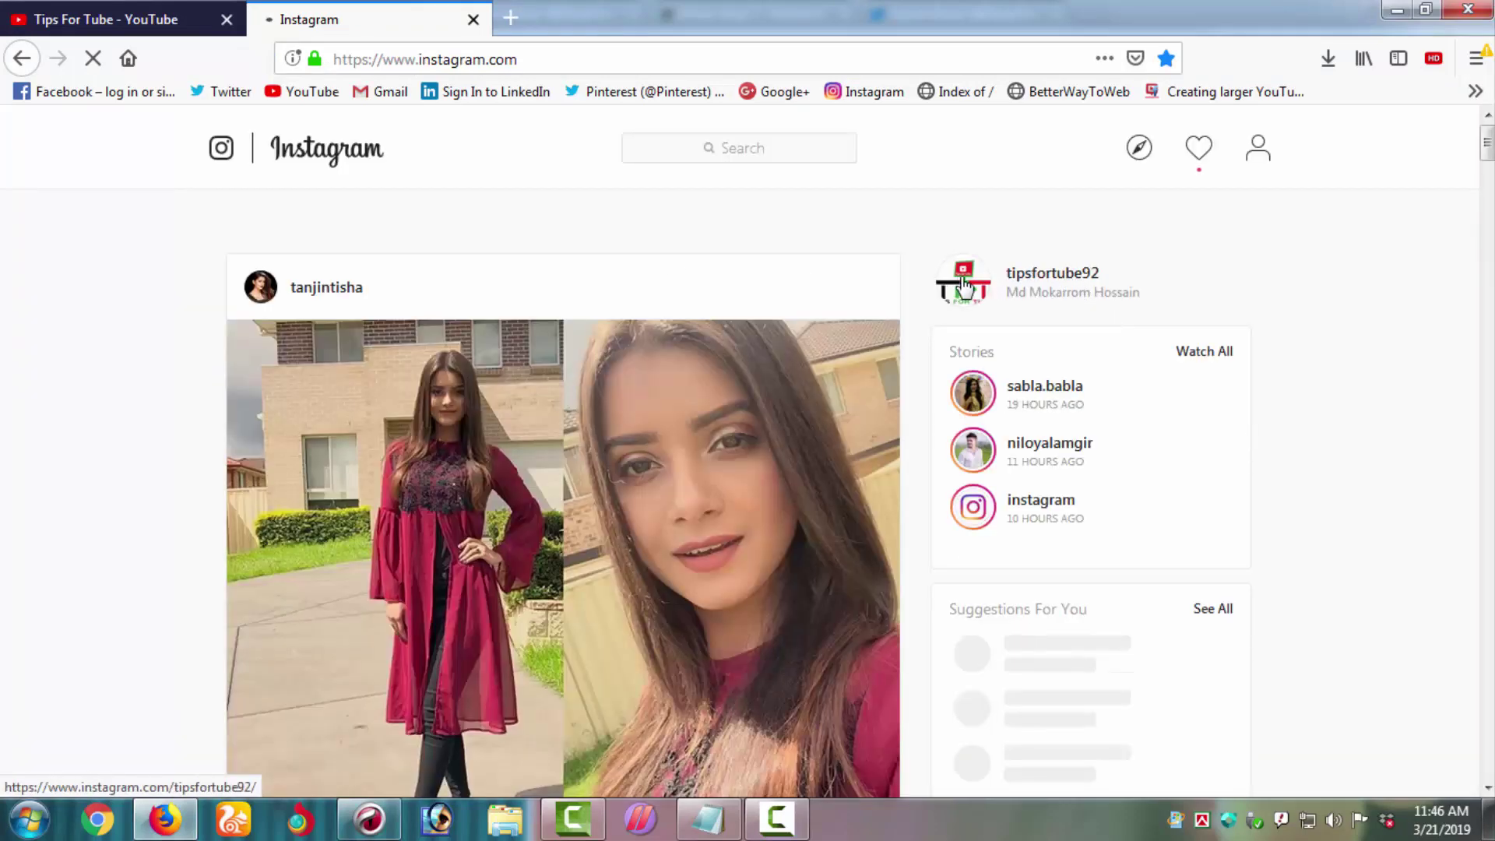
click(1039, 277)
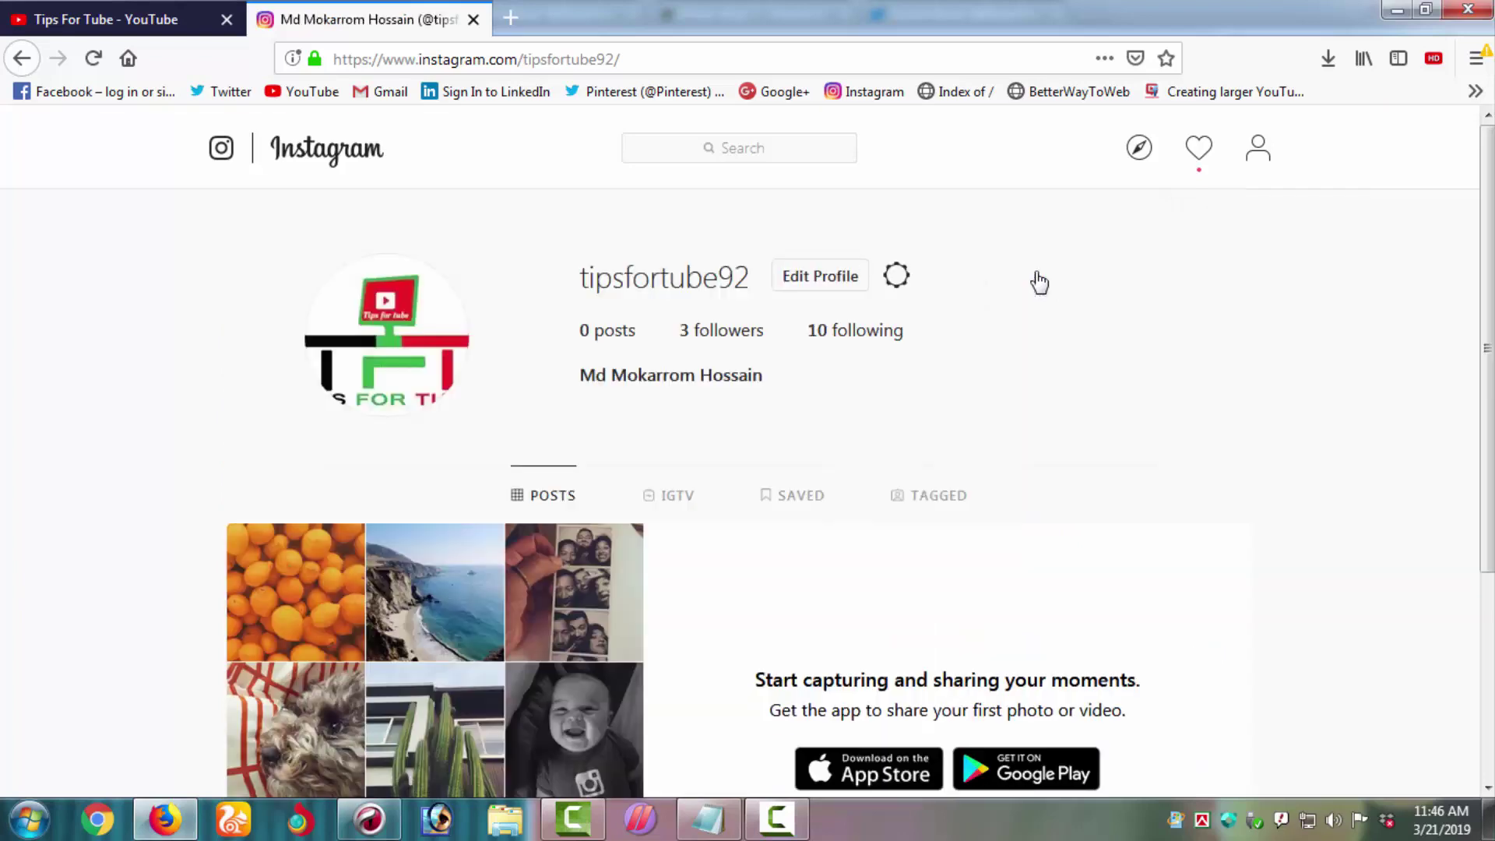
click(516, 62)
right_click(517, 62)
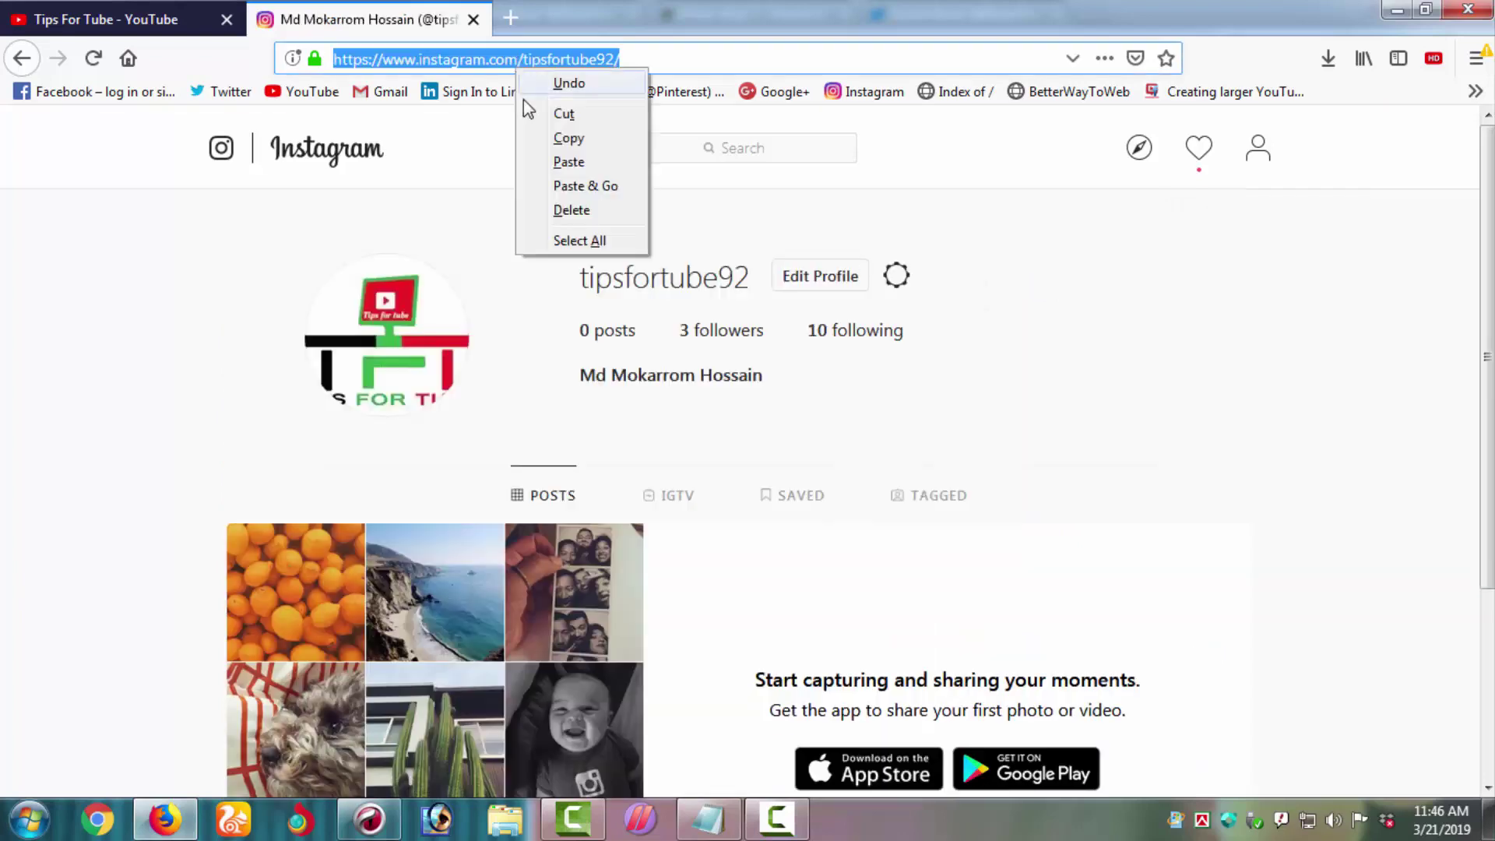
click(557, 139)
Switch back to the browser with the gramer bazar channel, reopen its custom links and add a fourth link titled "Instragram".
click(370, 819)
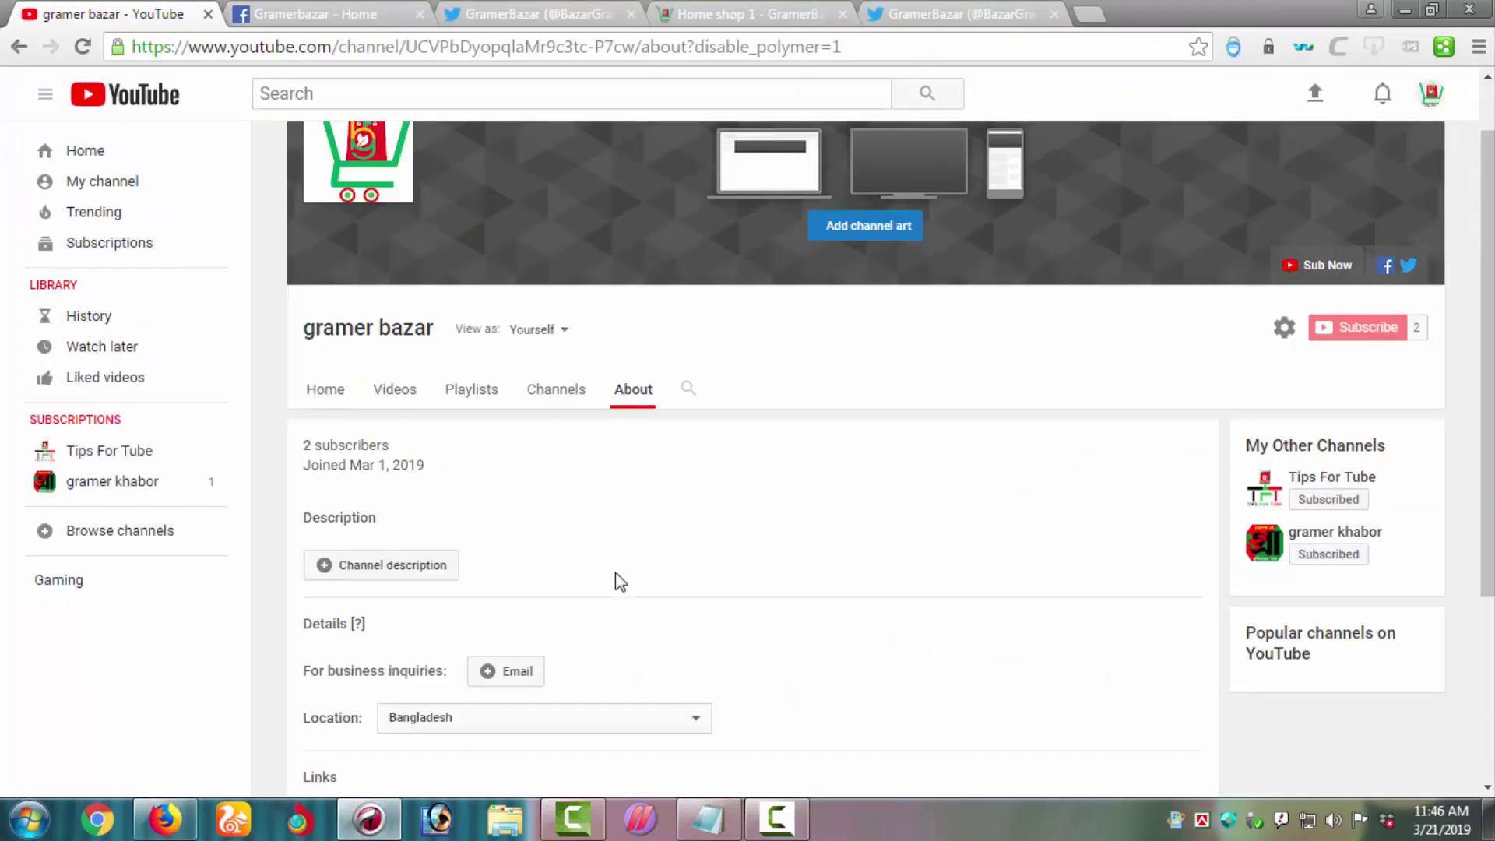
scroll(619, 595, down, 3)
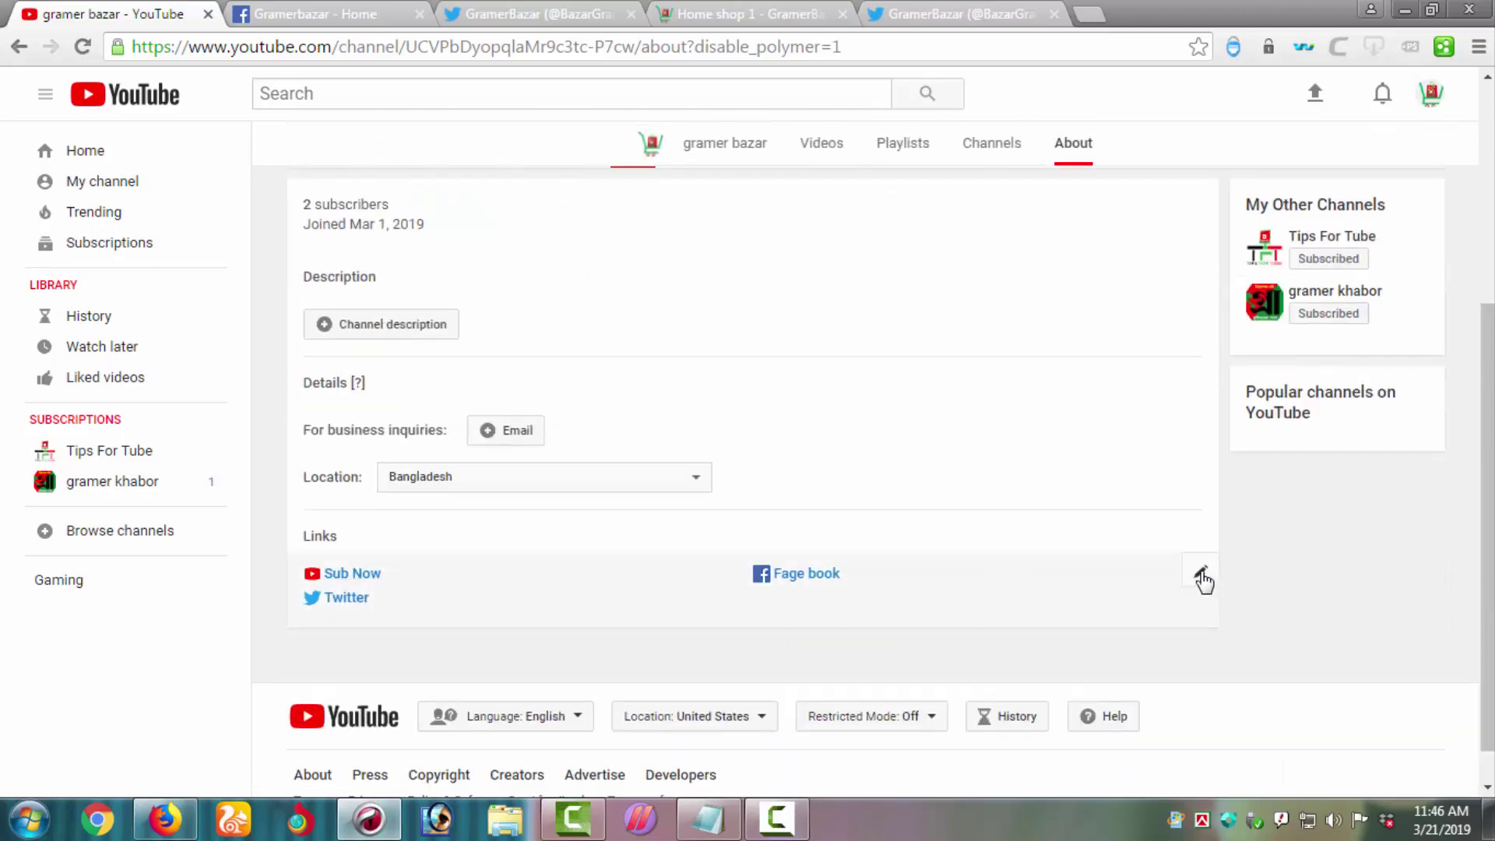
click(1200, 574)
scroll(1024, 498, down, 3)
click(468, 463)
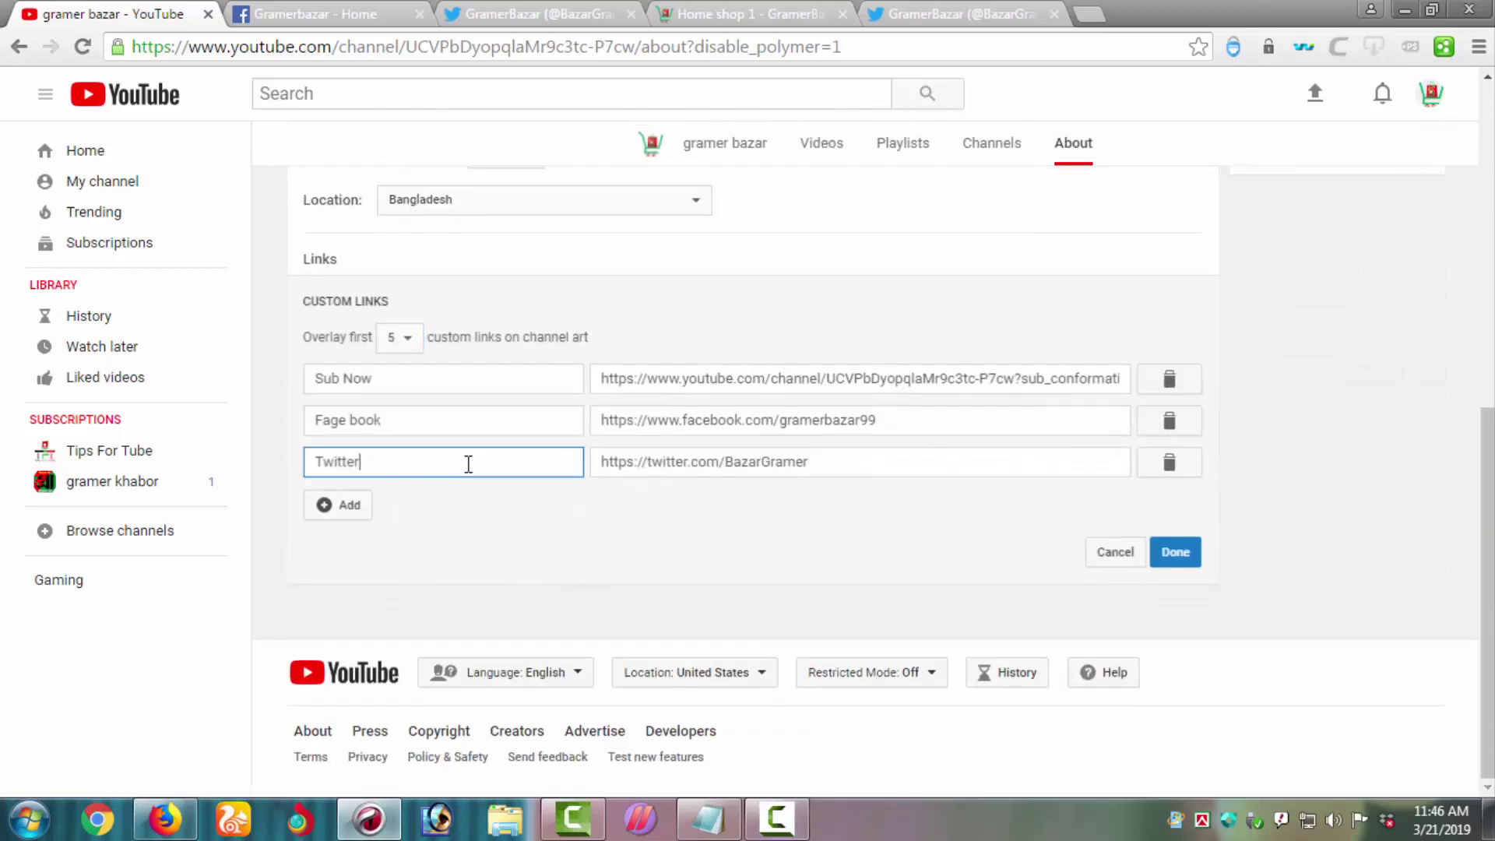
click(352, 504)
click(414, 502)
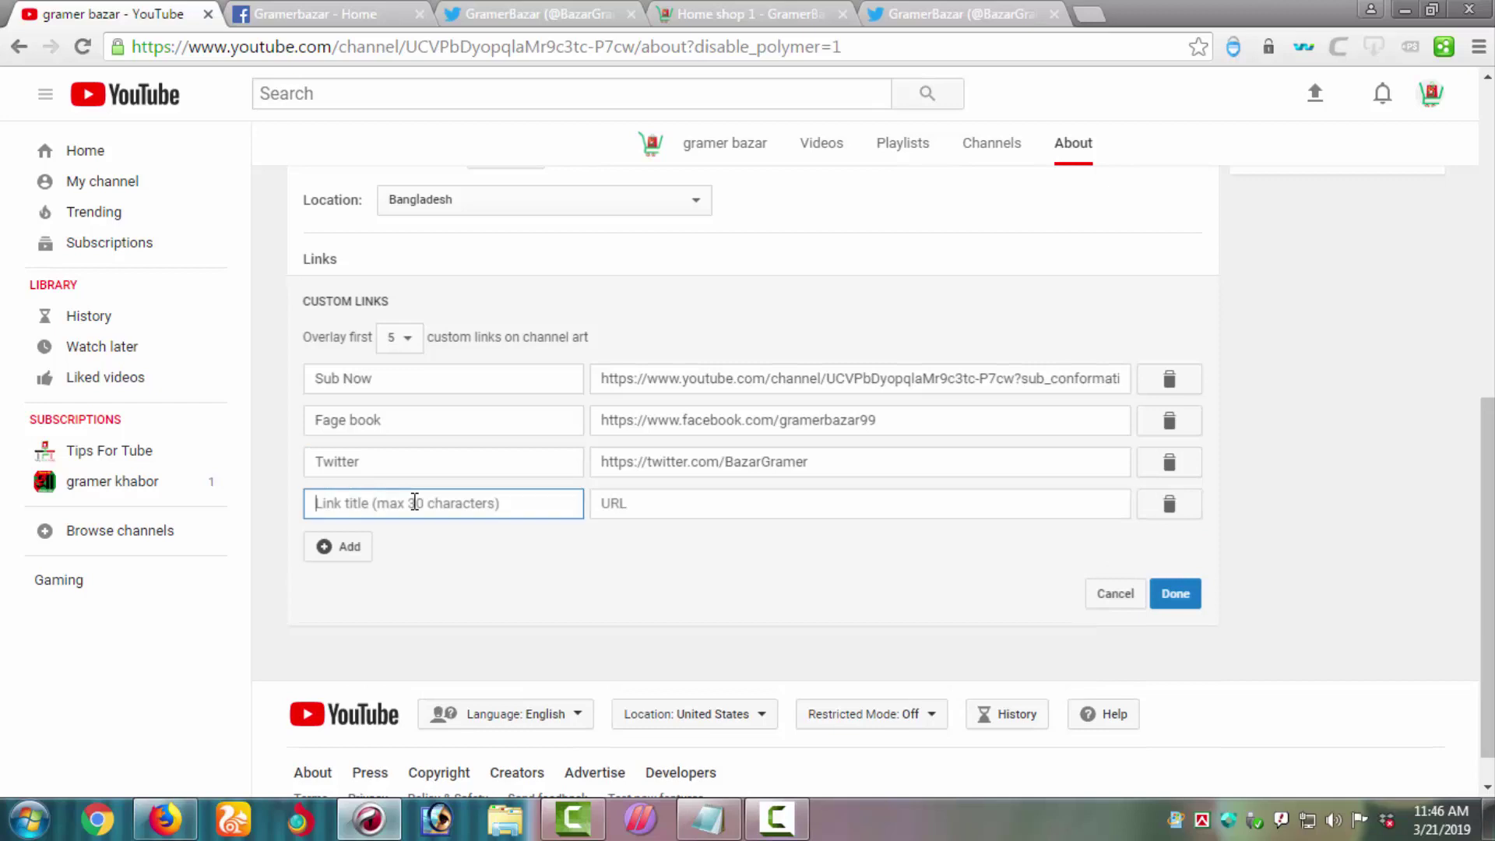
text(Instragram)
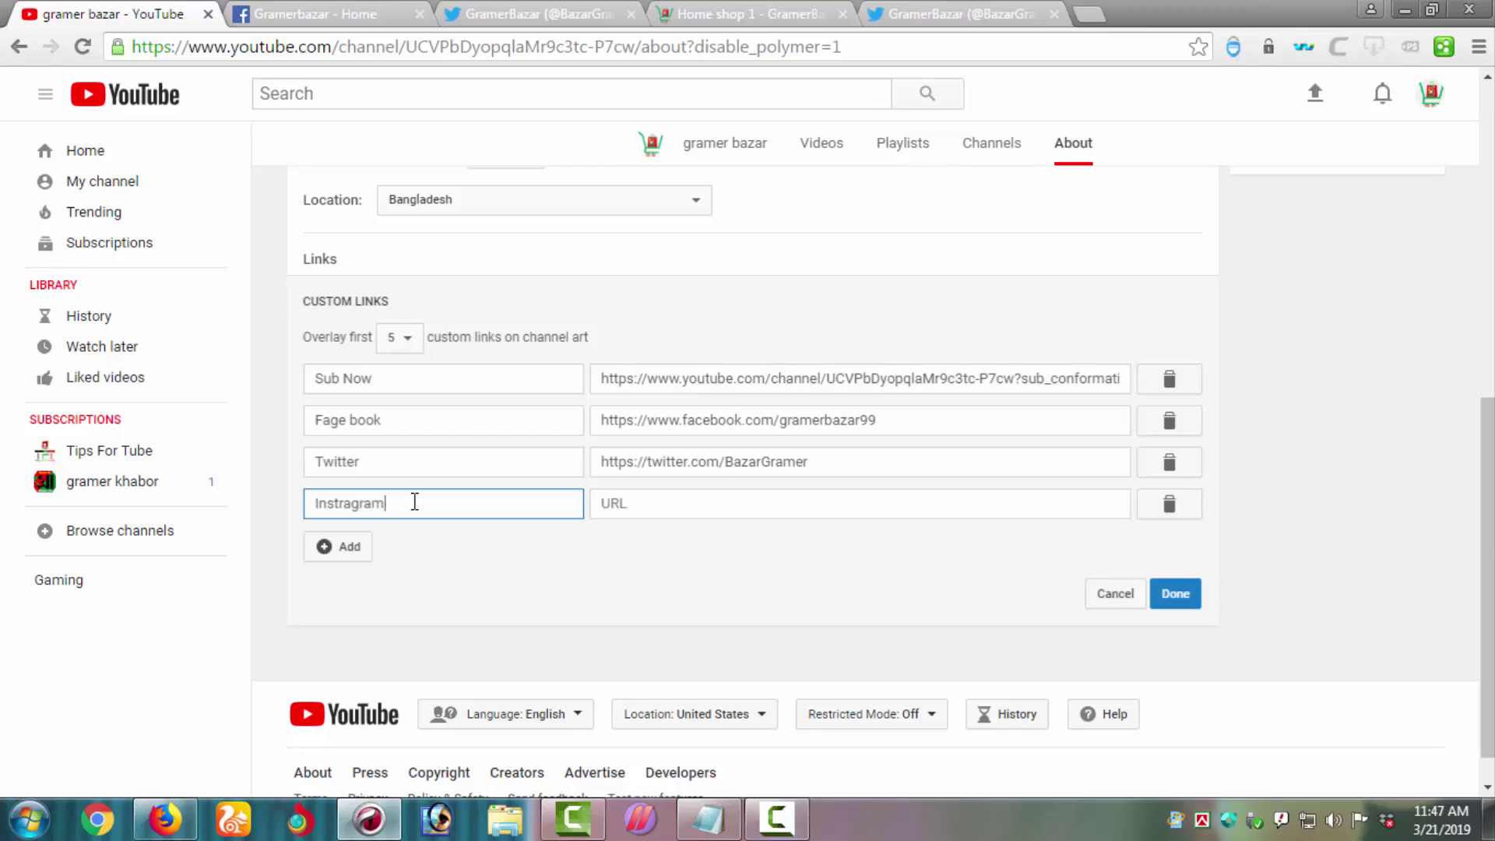
Paste the copied Instagram profile address as the URL of the "Instragram" link and save the custom links.
click(615, 504)
right_click(623, 502)
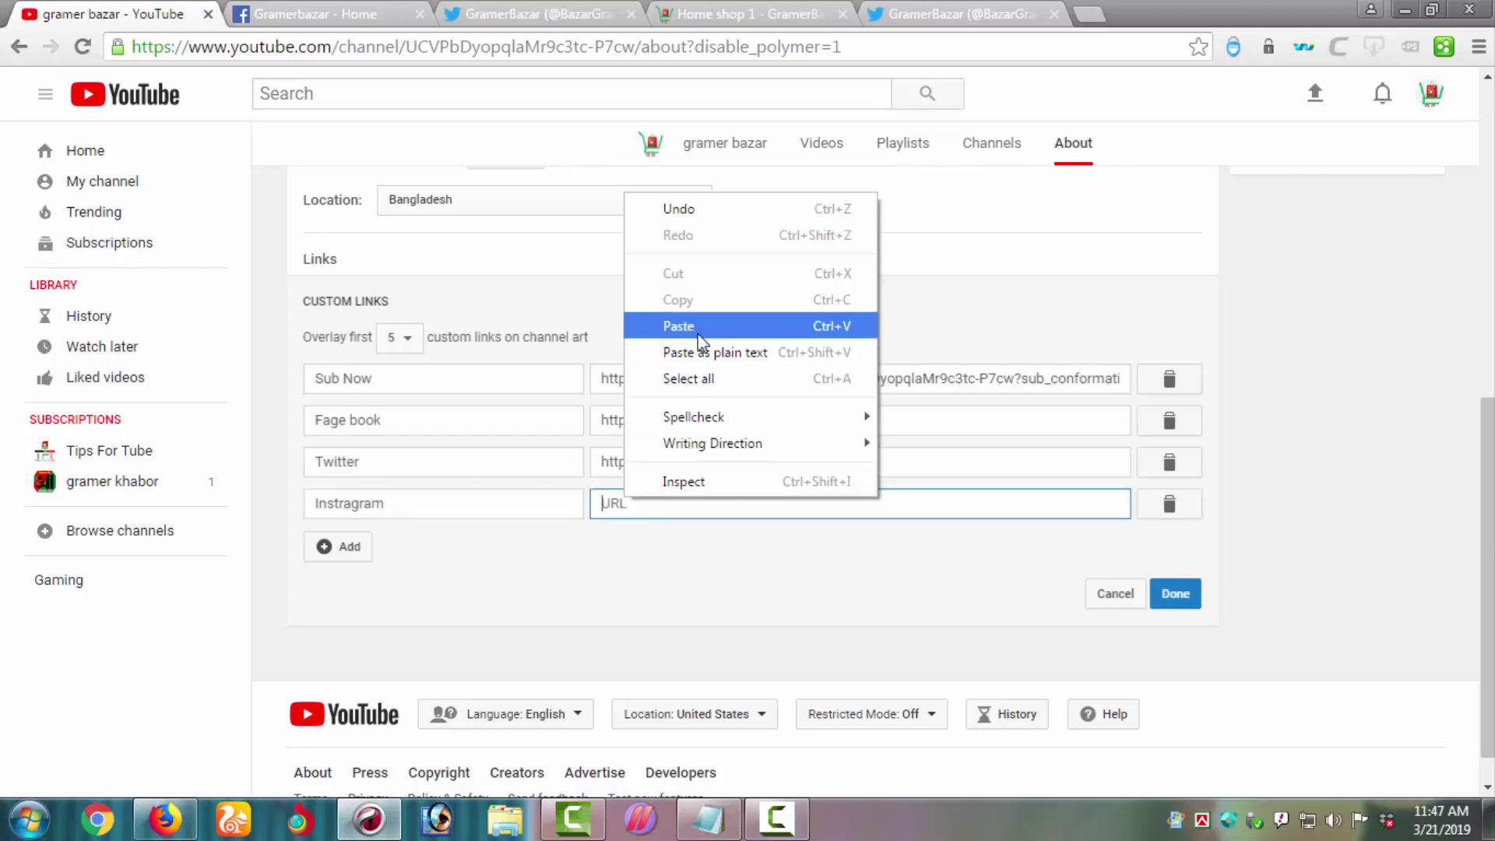
click(677, 324)
click(1172, 595)
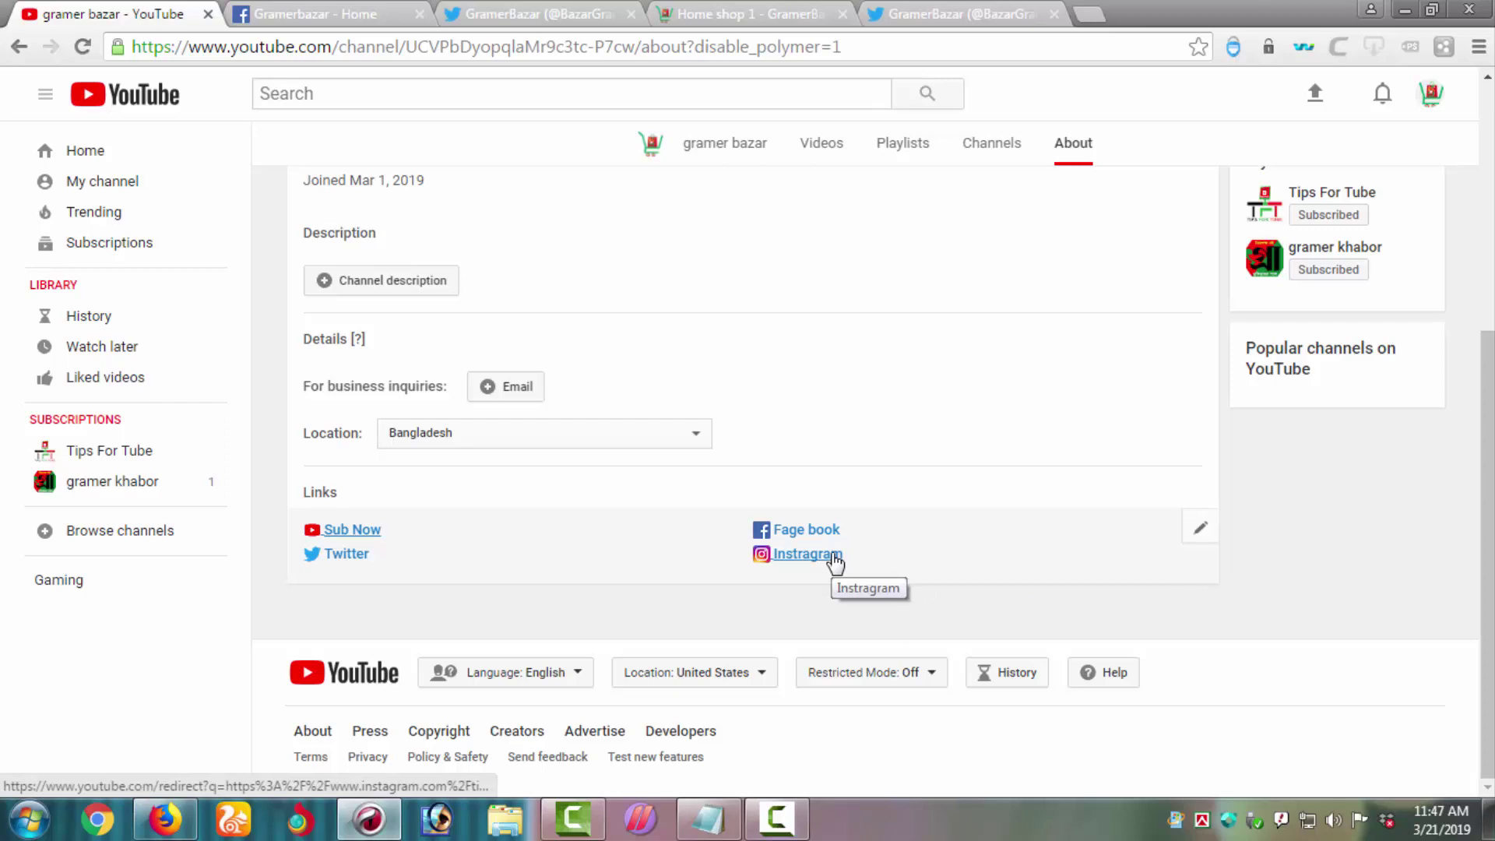
Reopen the gramer bazar channel's custom links and add a fifth link titled "website".
scroll(1101, 444, up, 2)
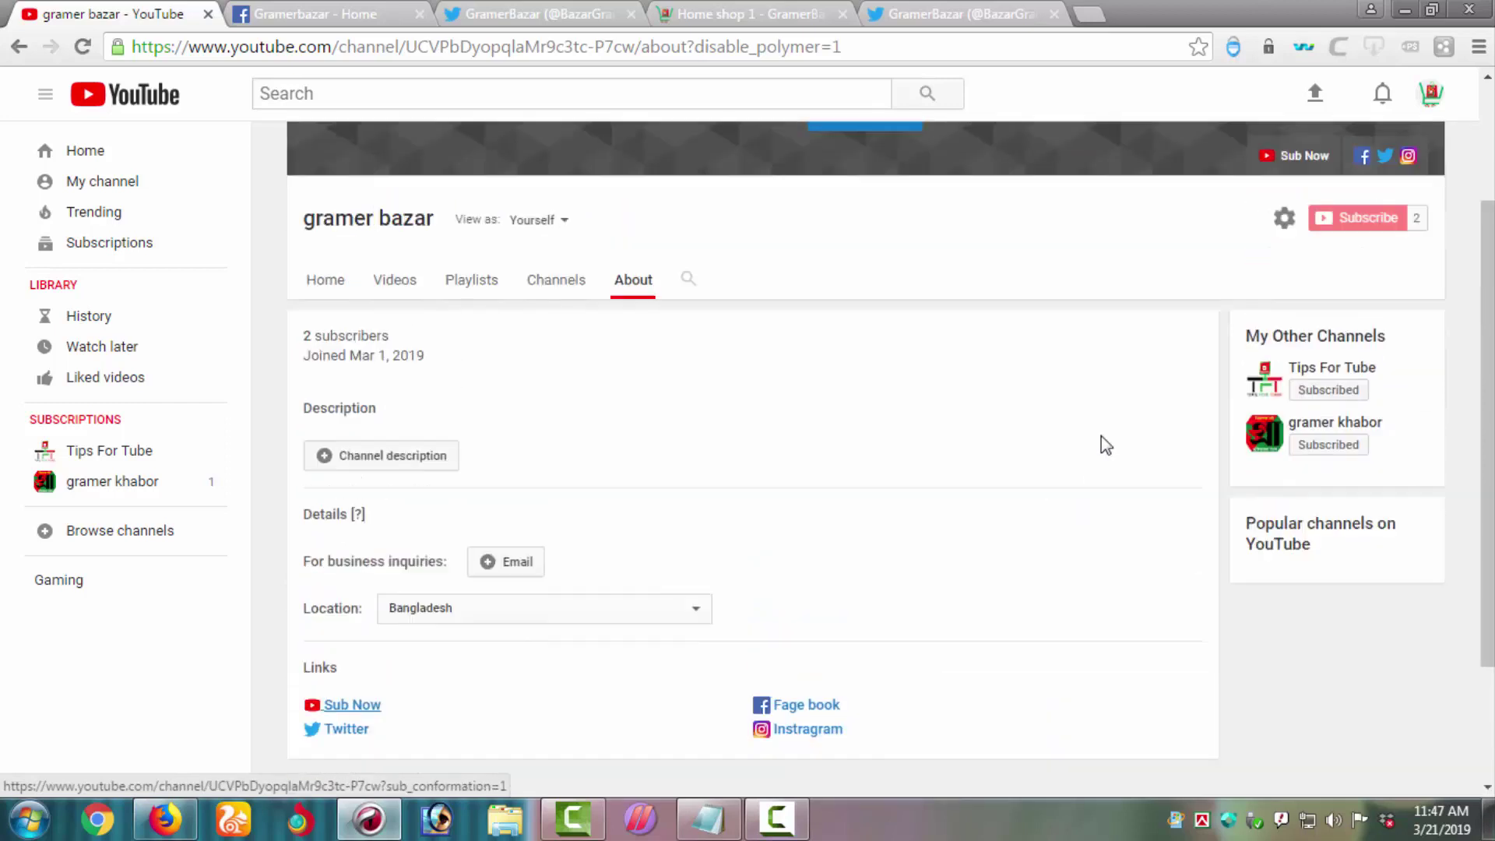
scroll(677, 549, down, 2)
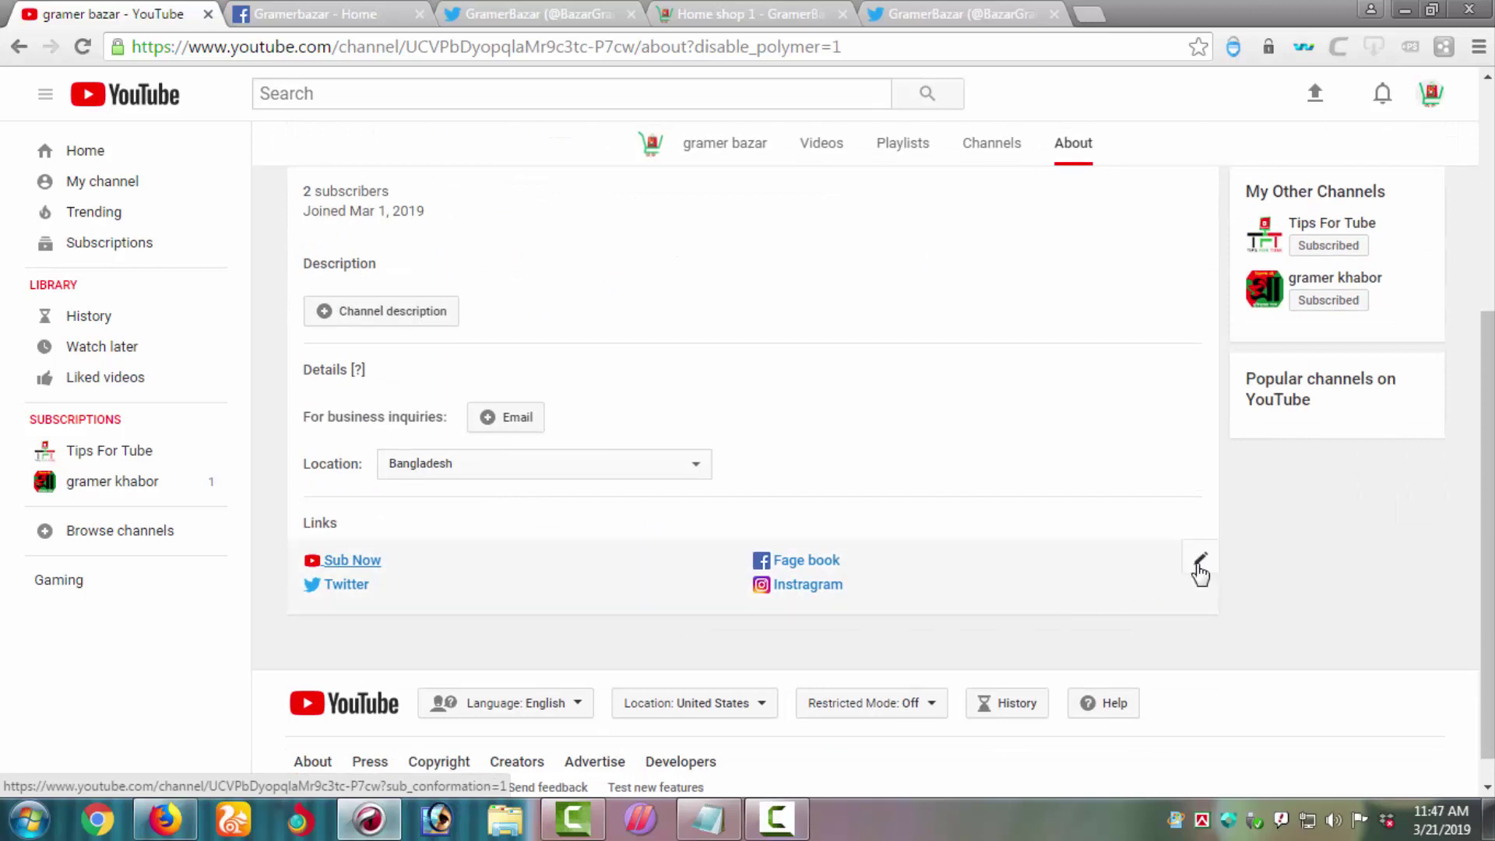
click(1200, 562)
scroll(965, 514, down, 4)
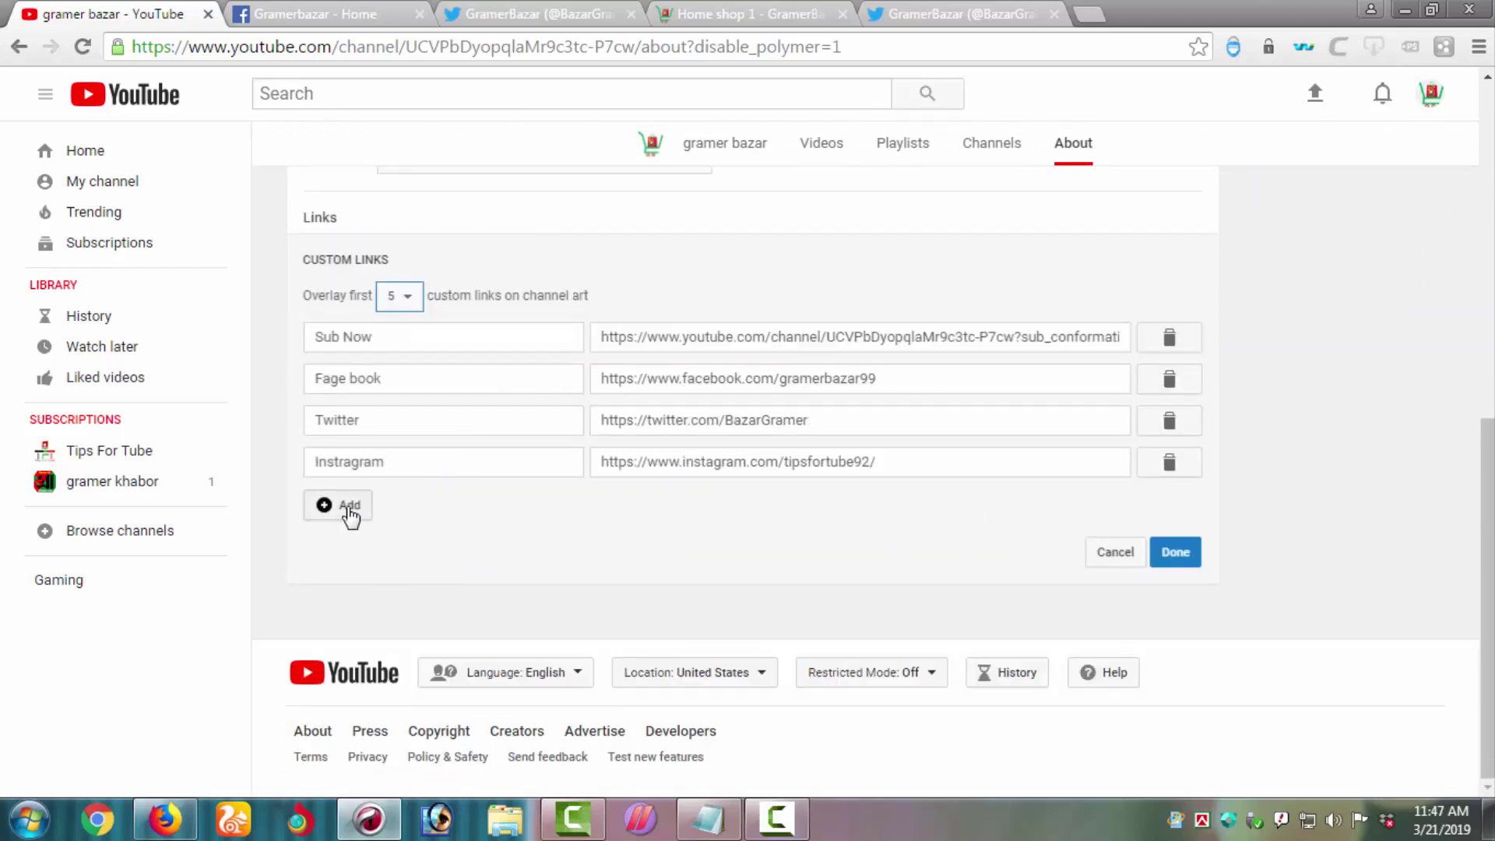
click(348, 508)
click(409, 504)
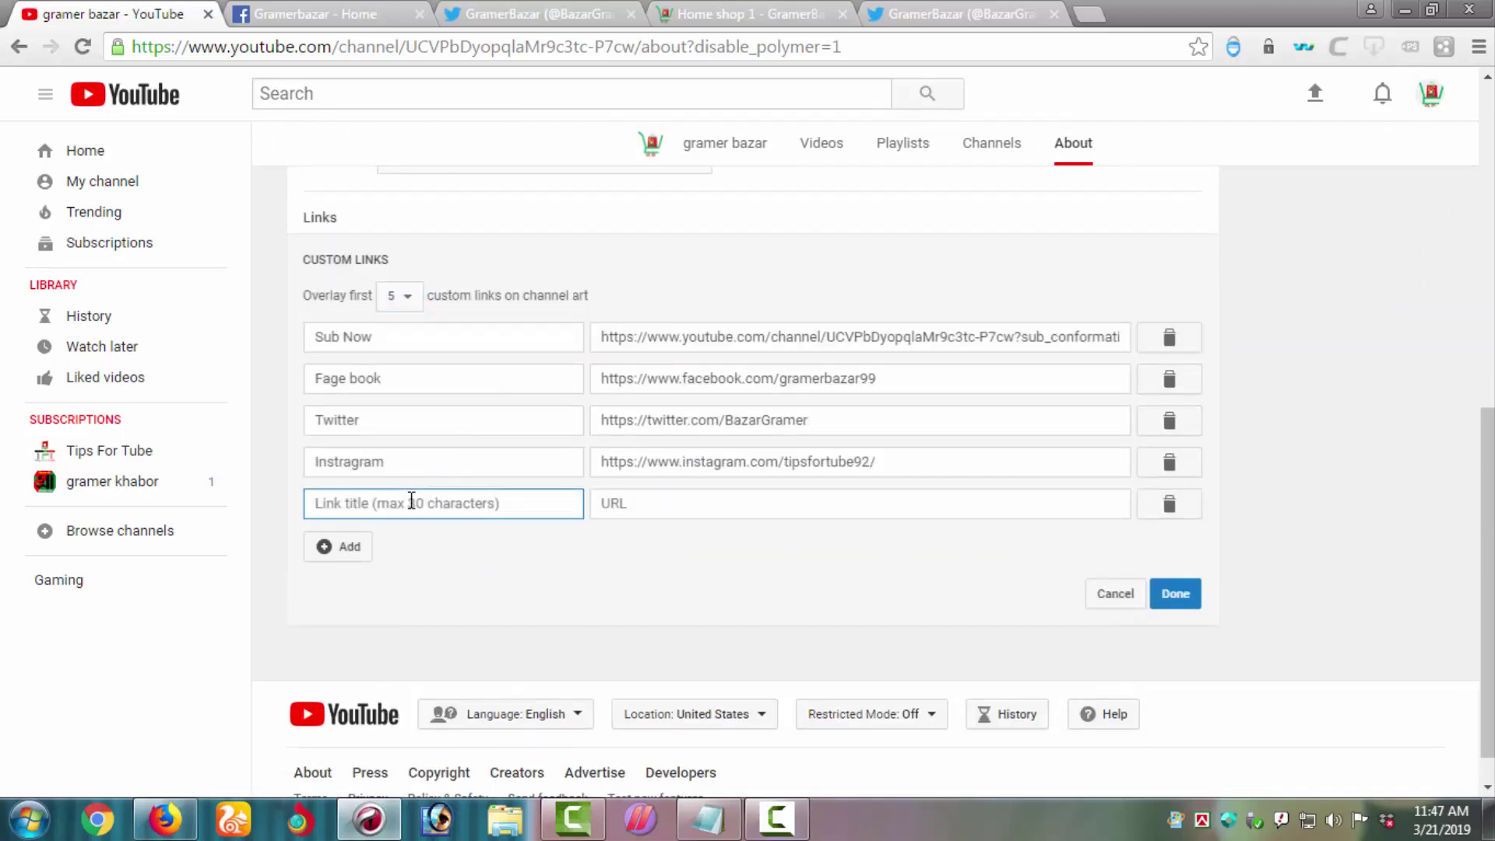
text(website)
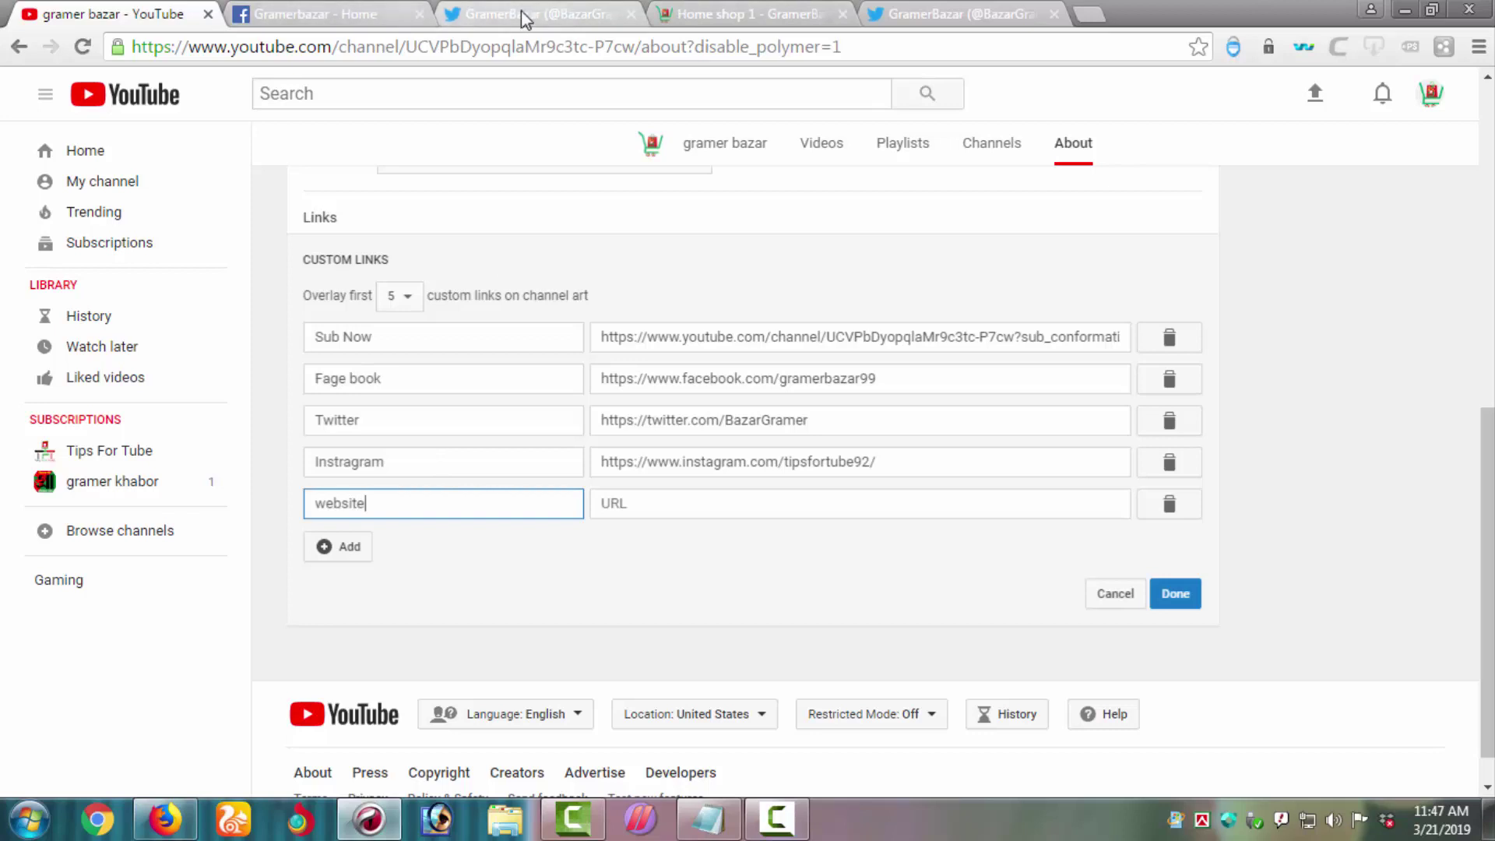
Copy the gramerbazar.com address from the open shop page, paste it as the URL of the "website" link and save the custom links.
click(679, 16)
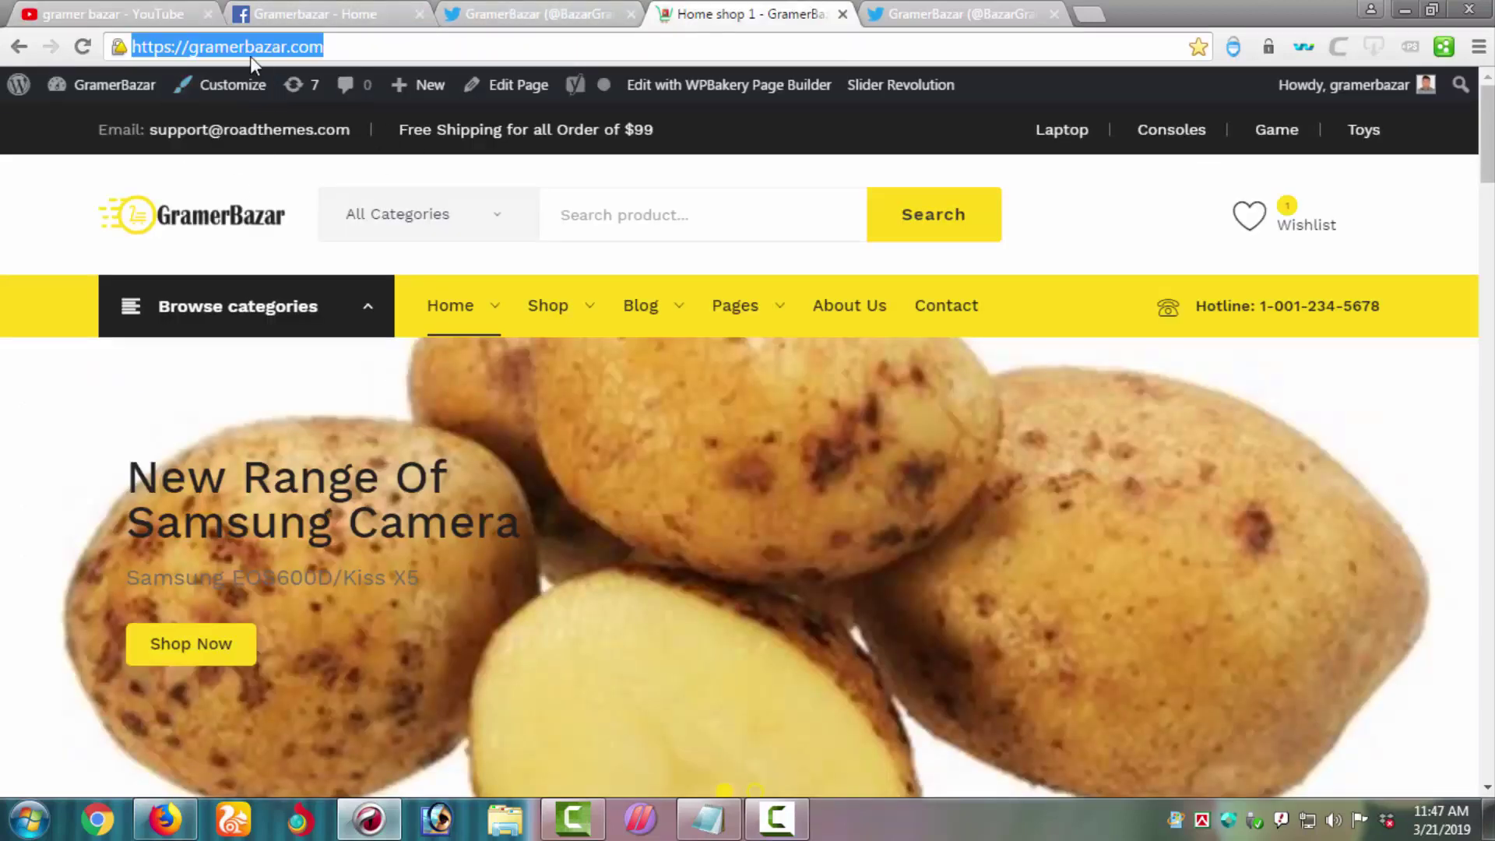
right_click(248, 47)
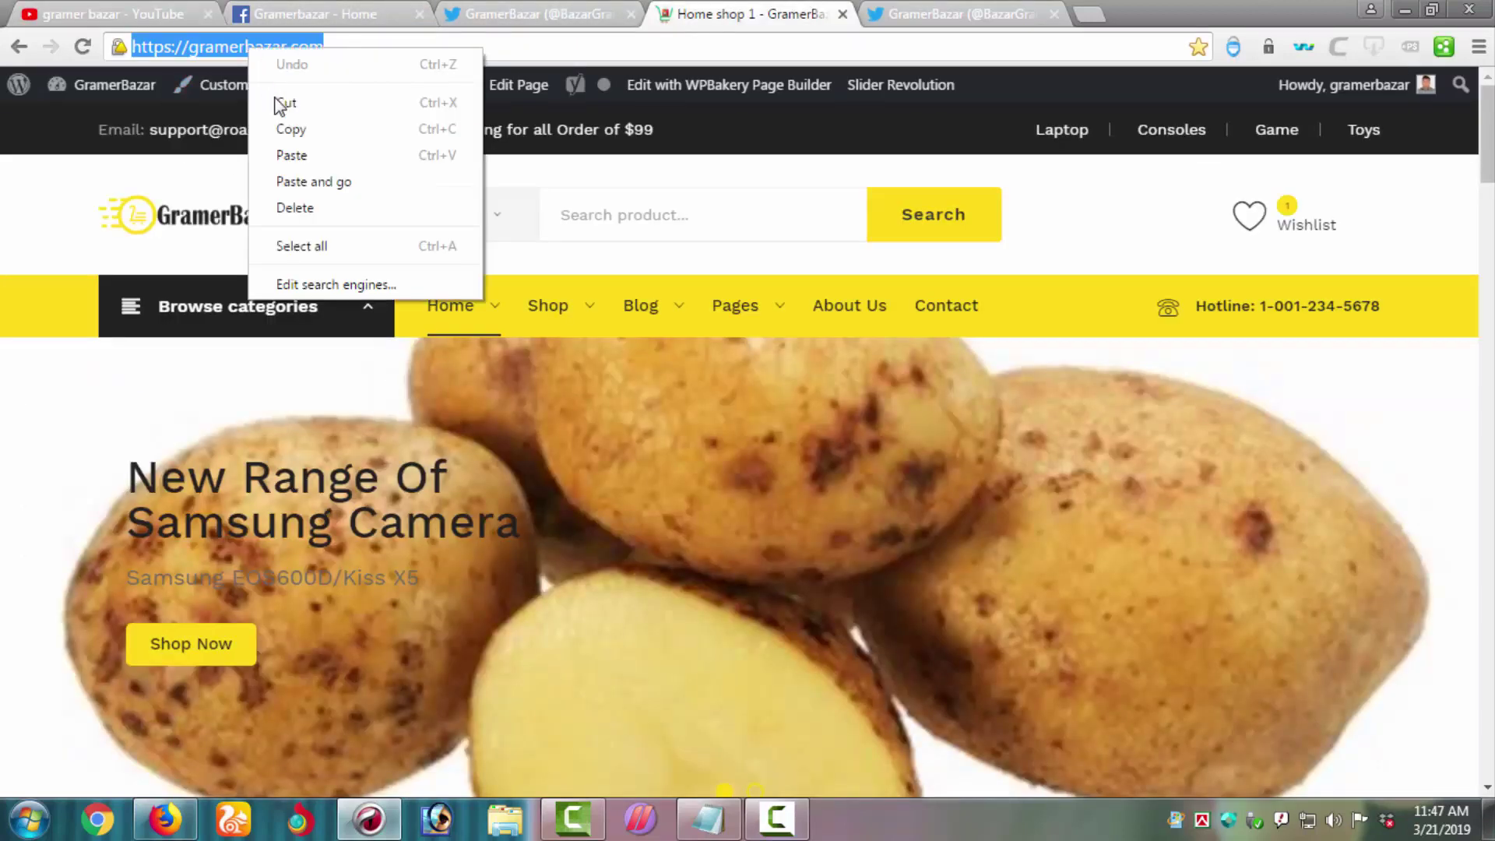
click(293, 134)
click(121, 14)
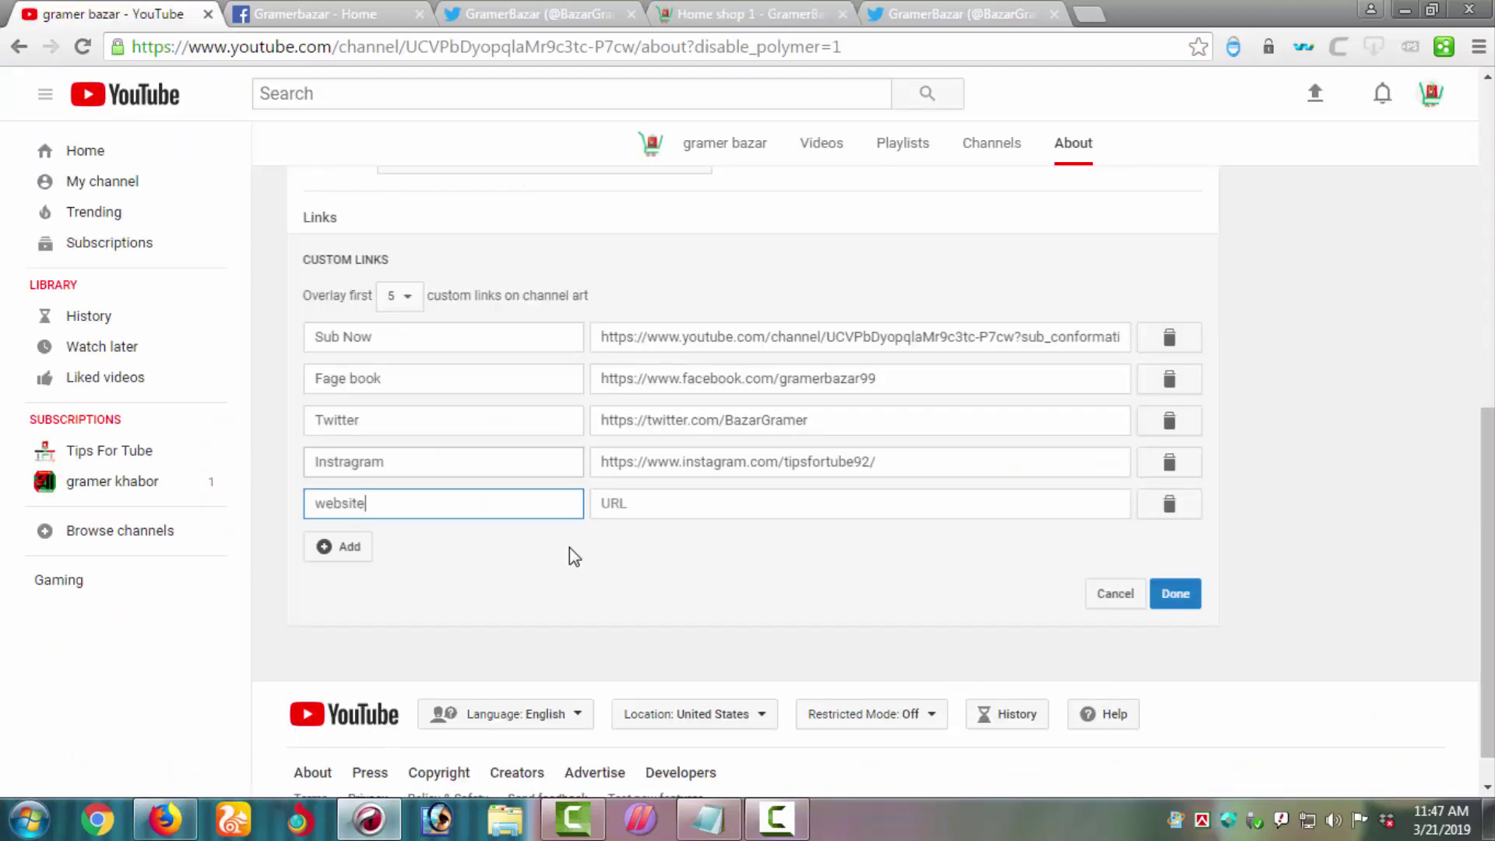
right_click(637, 511)
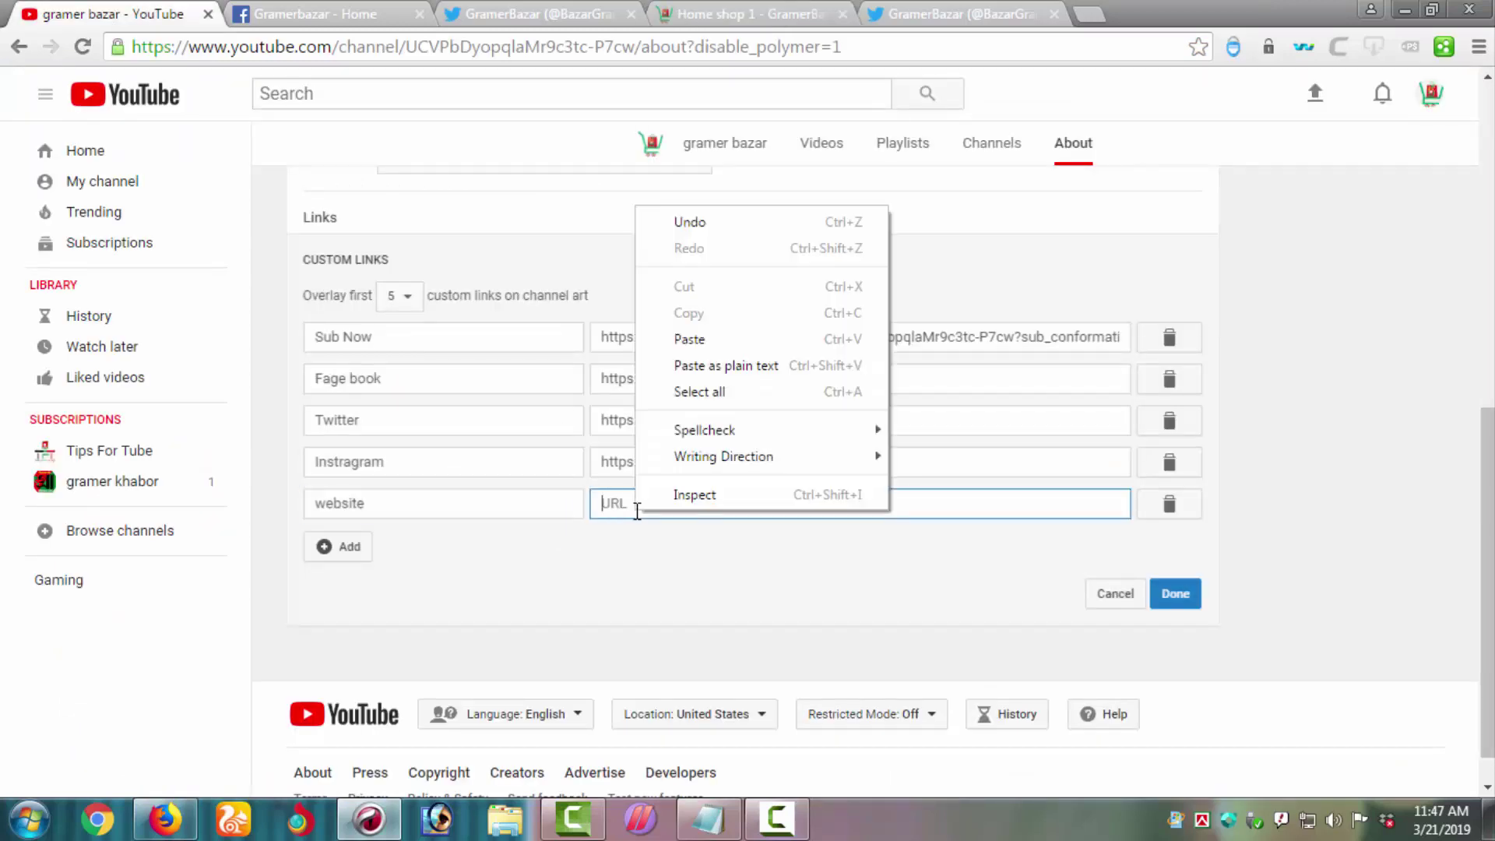
click(674, 361)
click(1172, 601)
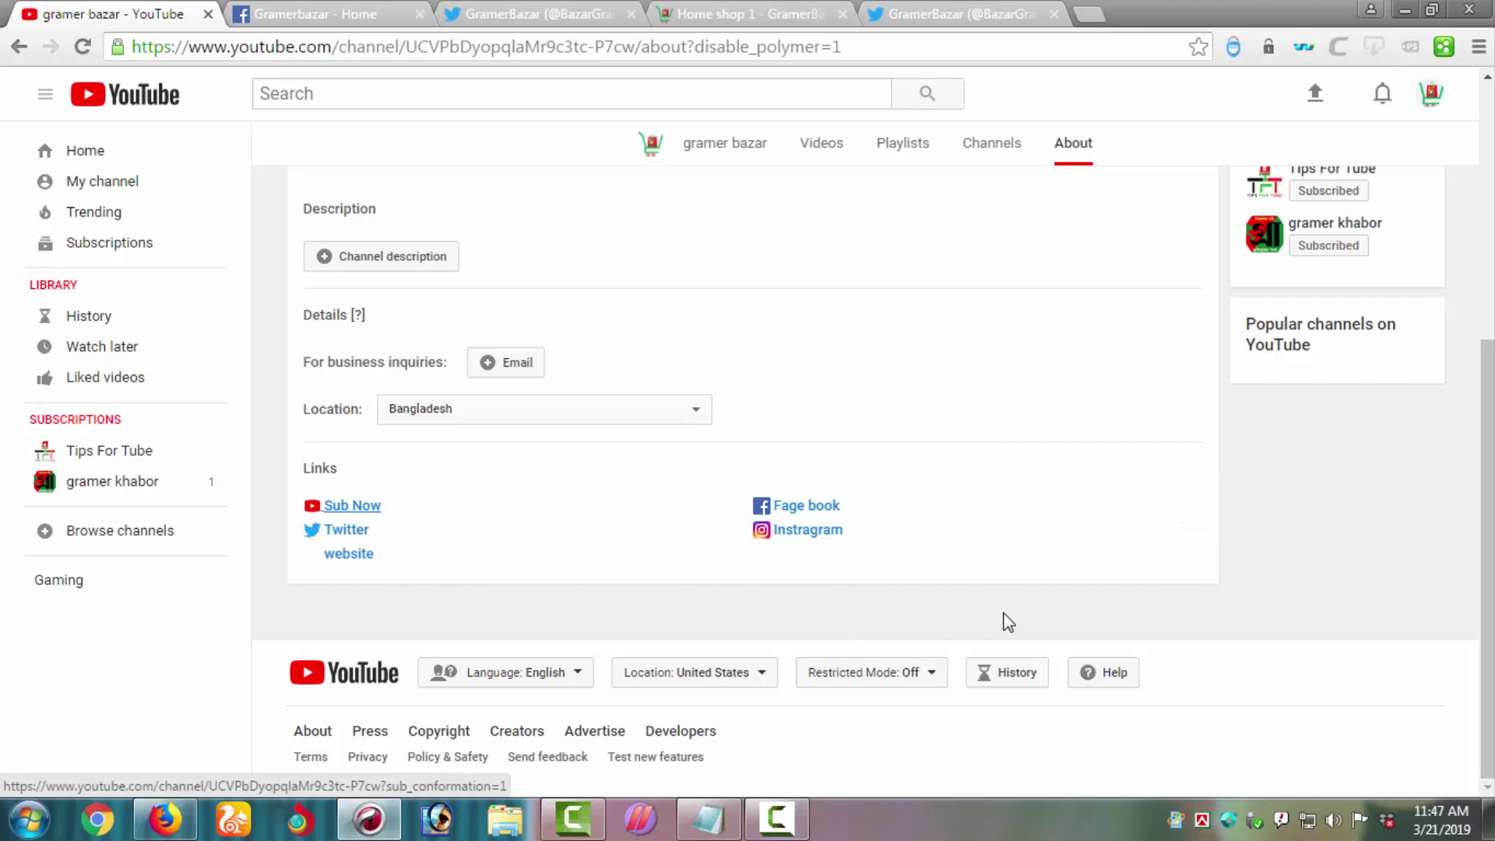
Check the link icons overlaid on the channel art and reopen the custom links to review the overlay setting and entries.
scroll(1004, 621, up, 4)
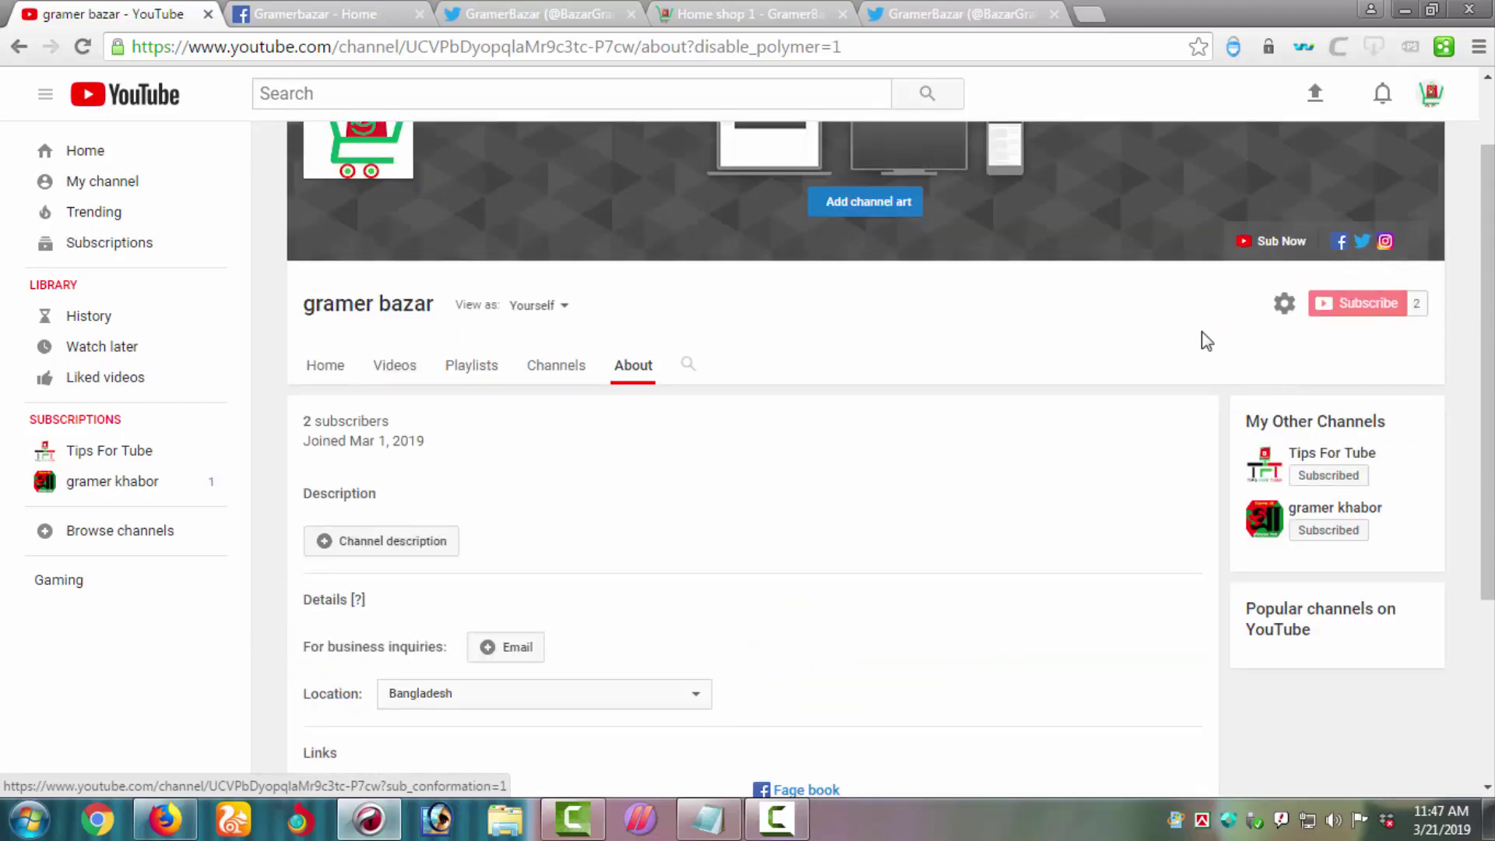
scroll(838, 558, down, 4)
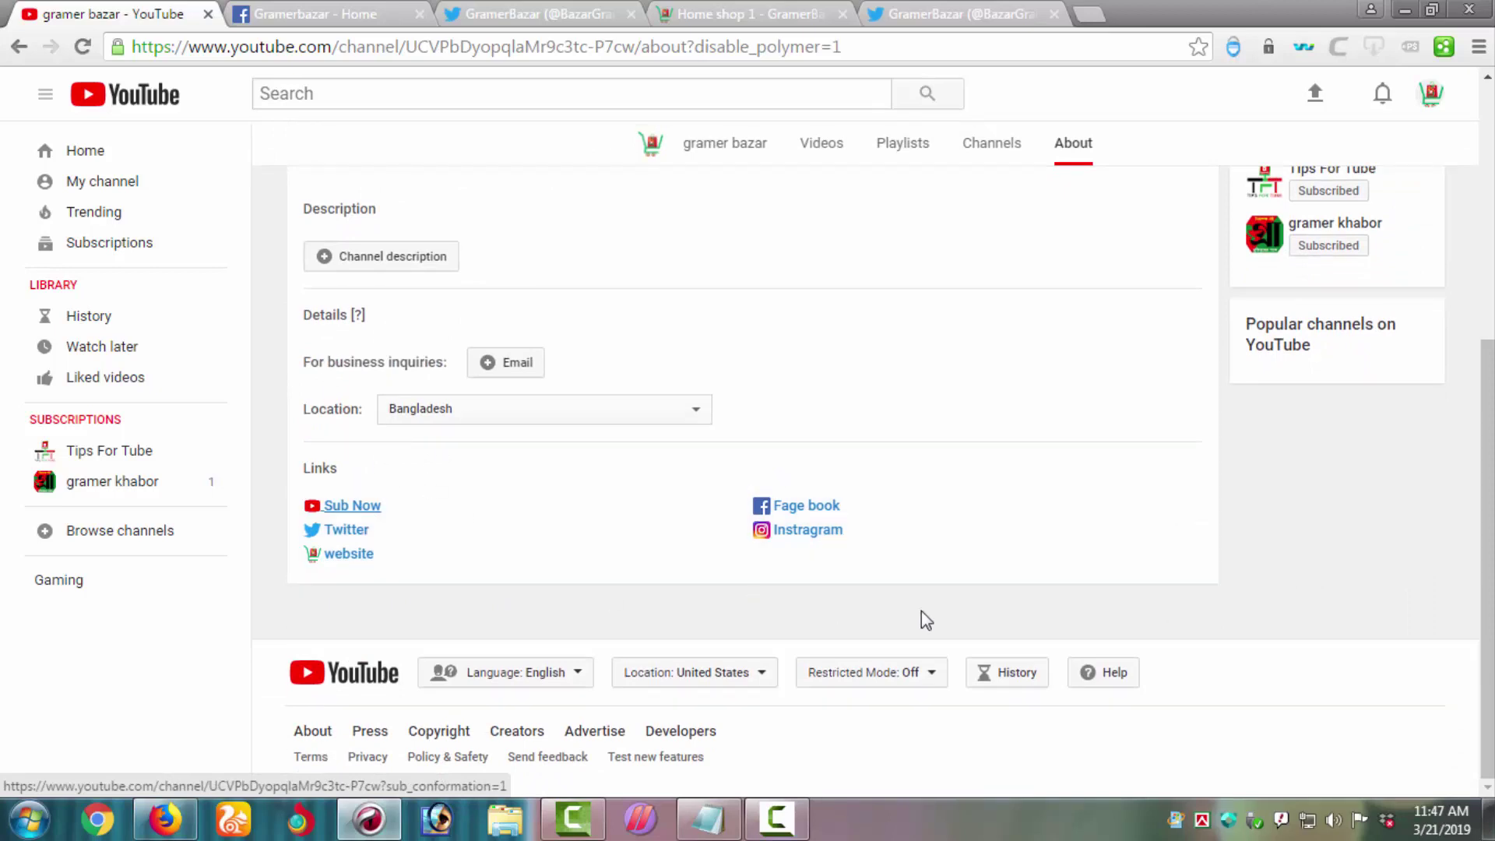
click(1196, 508)
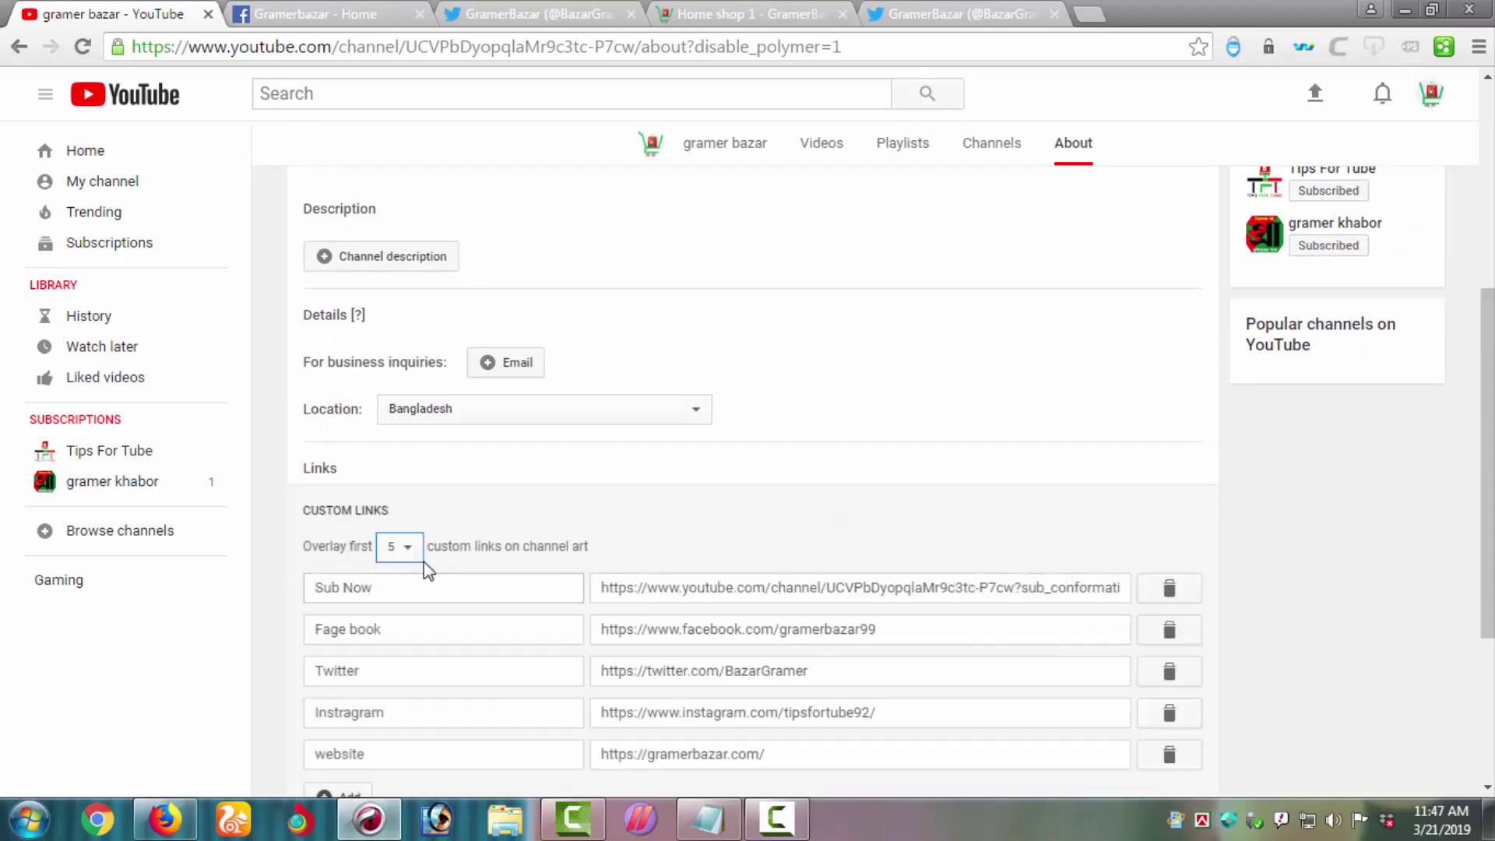
scroll(528, 667, down, 3)
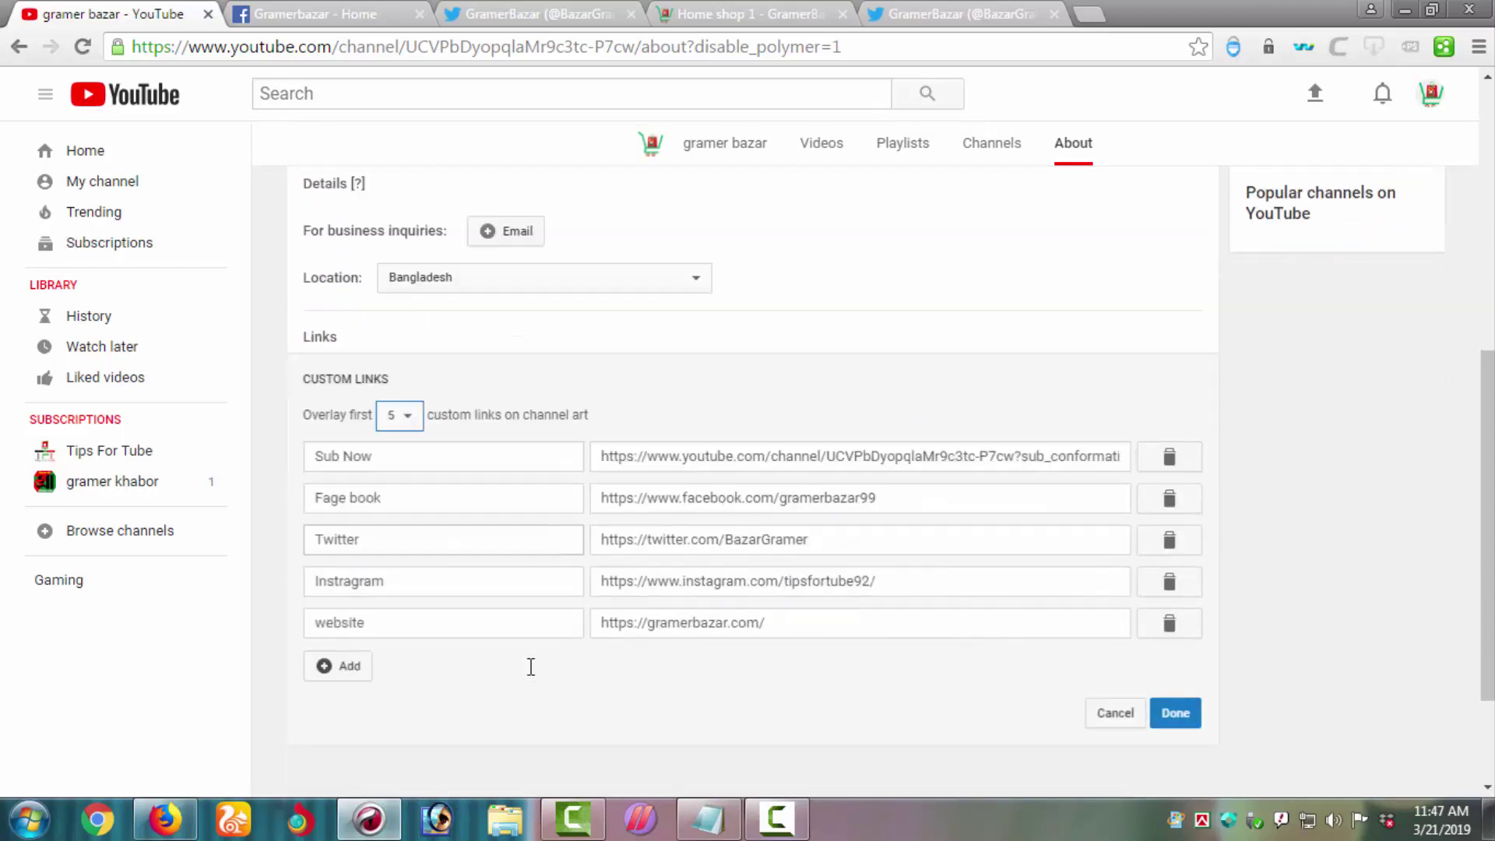
scroll(773, 624, up, 8)
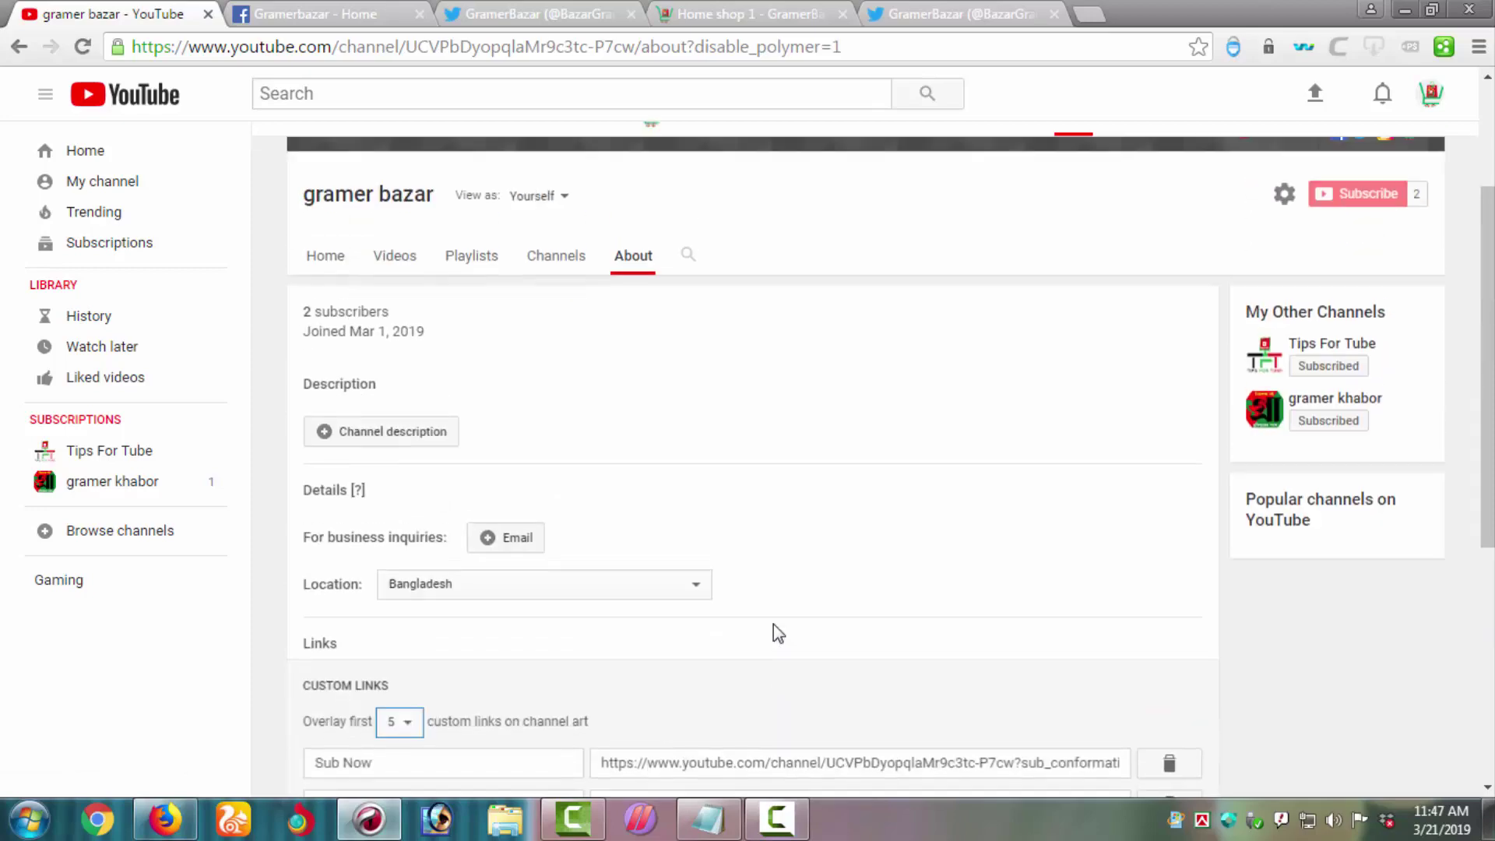